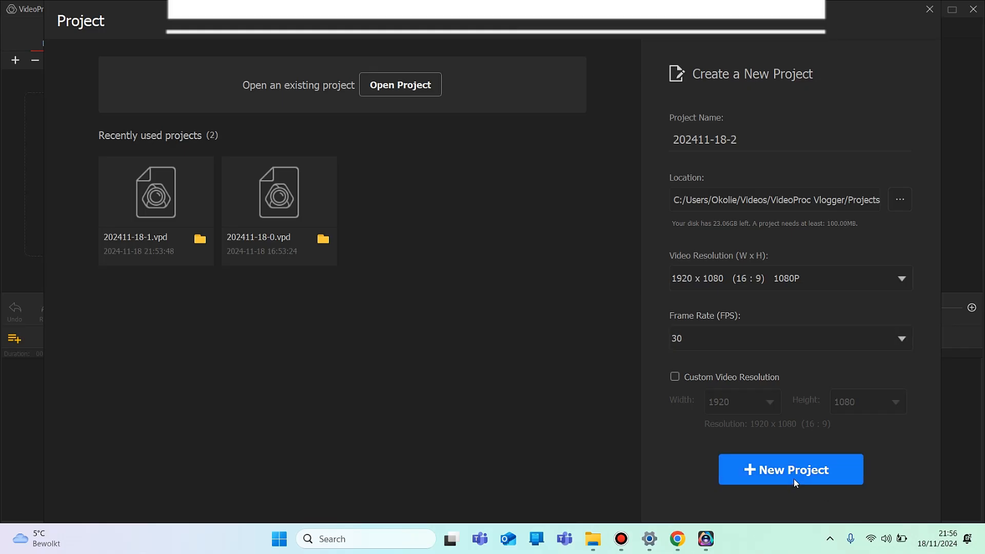
# Create a new project named "videoproc tutorial" with 1920 x 1080 (16:9) 1080P resolution and a frame rate of 30 FPS
pyautogui.click(749, 134)
pyautogui.press('BackSpace')
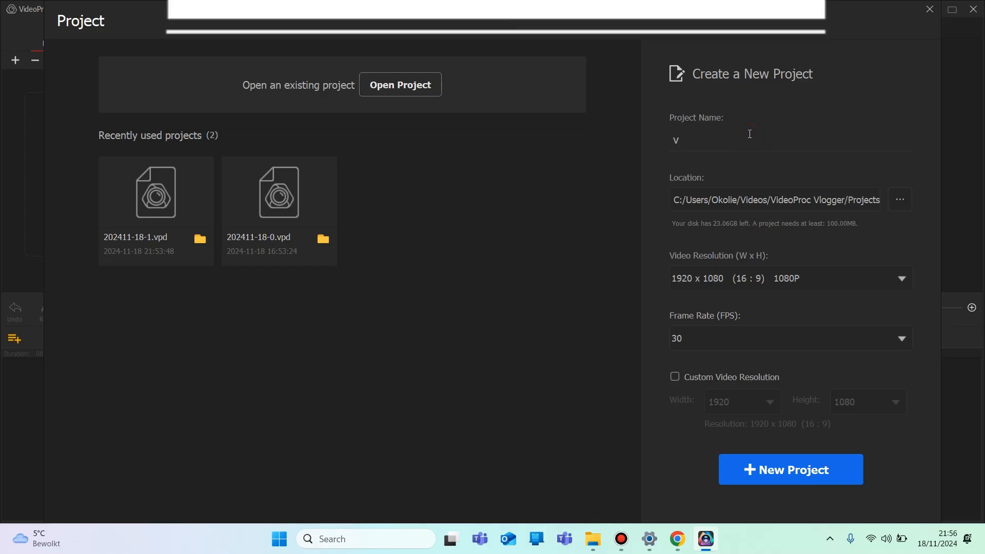
pyautogui.write('videoproc tutorial')
pyautogui.click(869, 279)
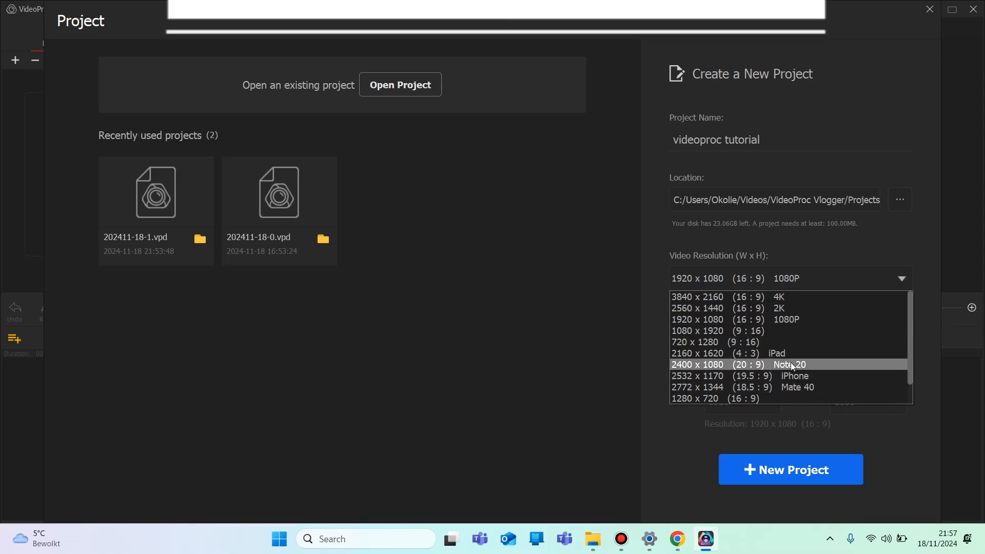
pyautogui.click(747, 322)
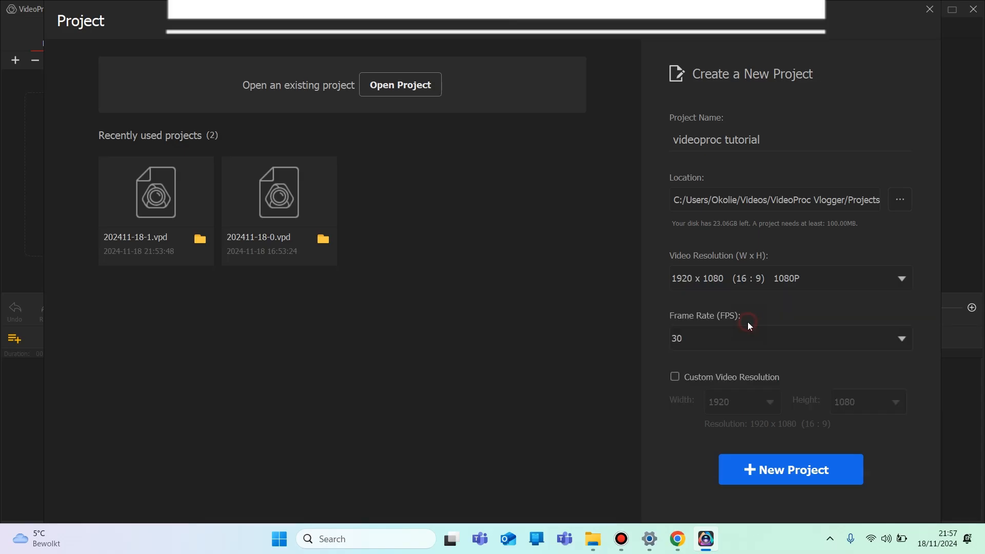
pyautogui.click(789, 350)
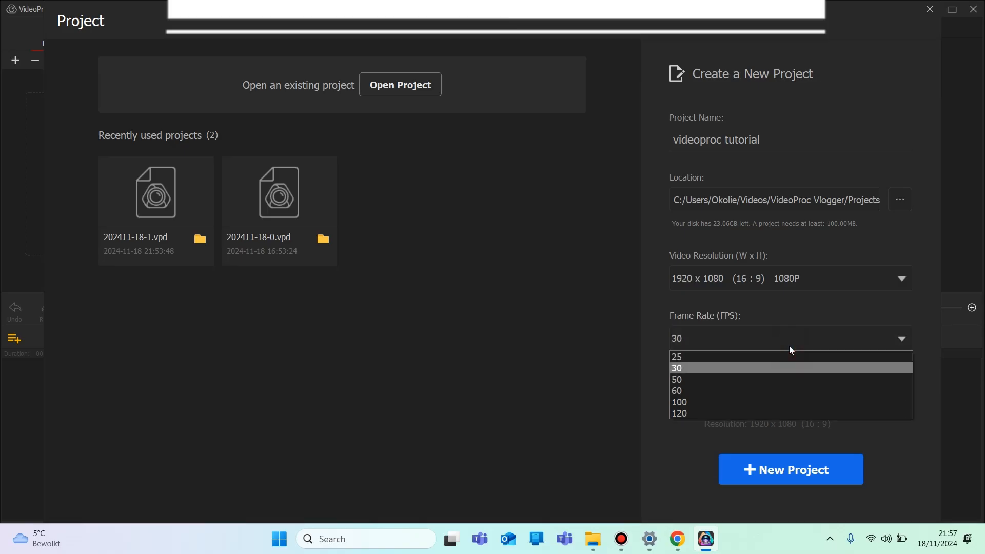
pyautogui.click(789, 347)
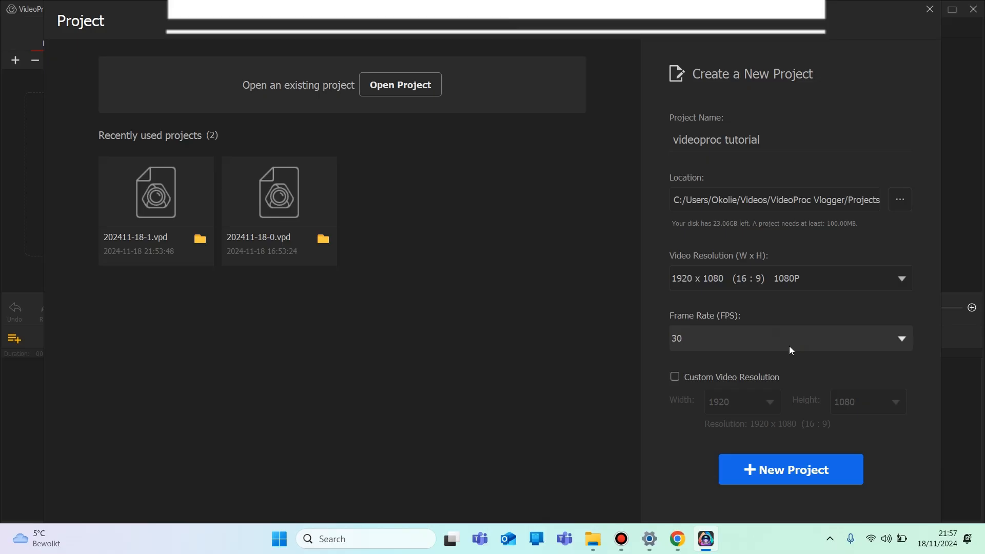
pyautogui.click(778, 475)
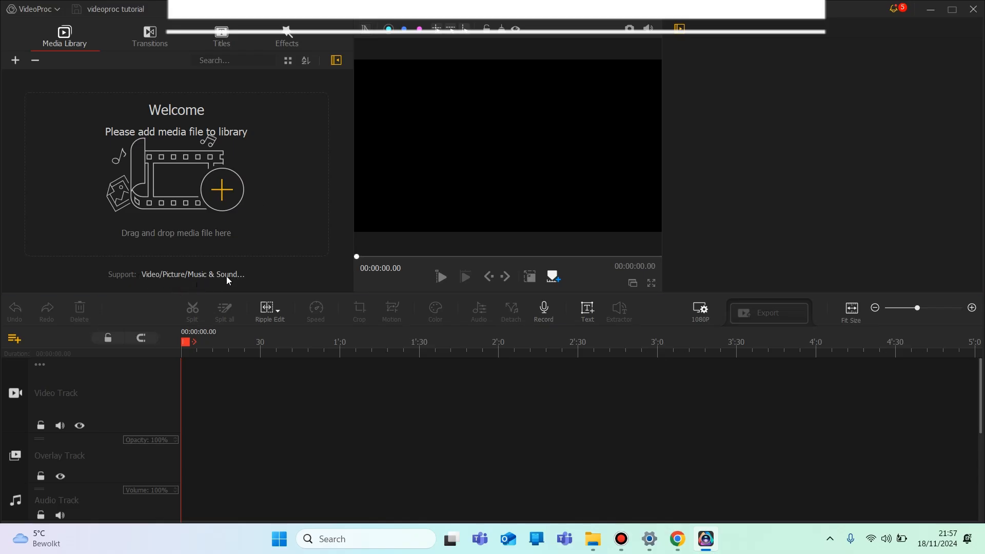
# Import the Projects folder's files from the Chocolate Cookie Jam music track through the last video into the media library
pyautogui.click(227, 188)
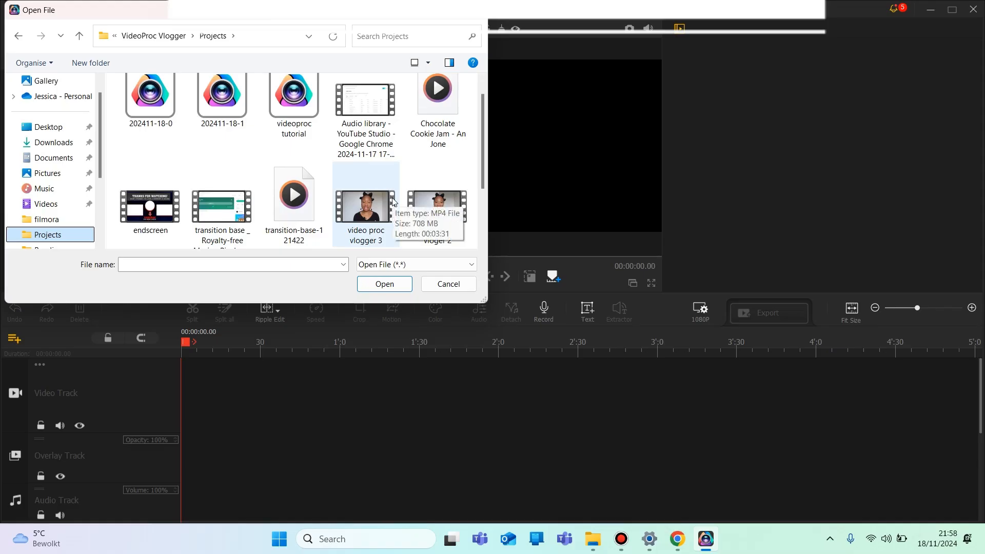
pyautogui.click(450, 99)
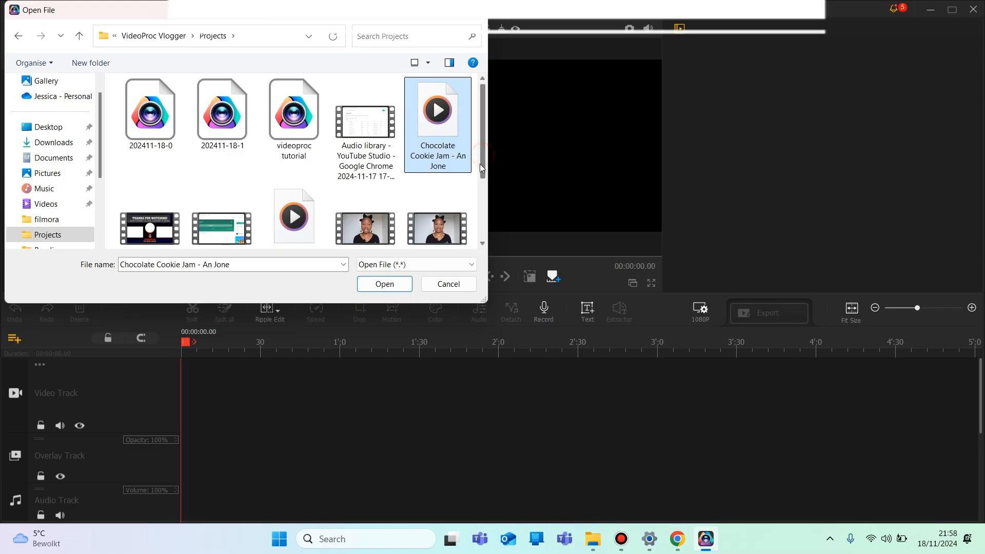
pyautogui.moveTo(479, 164); pyautogui.dragTo(480, 191)
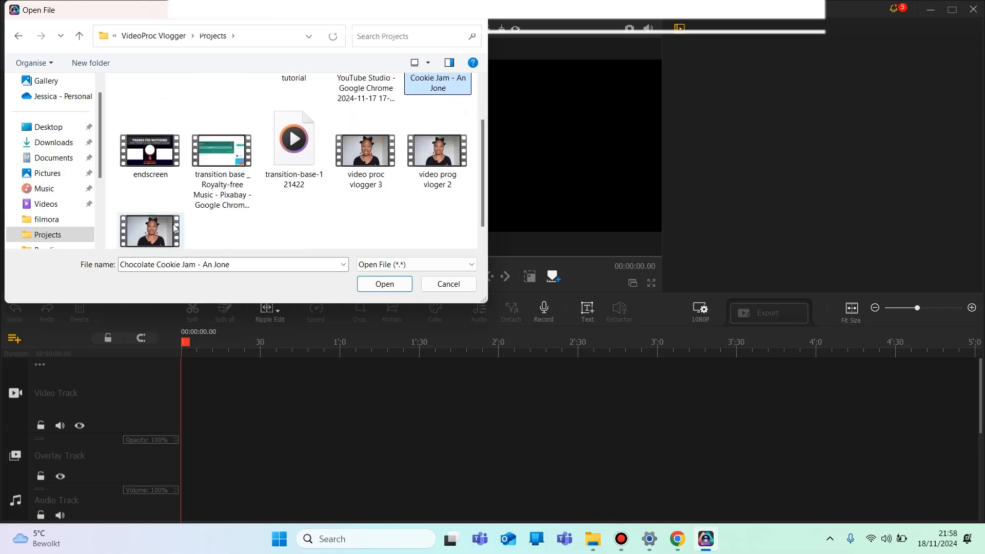
pyautogui.keyDown('shift'); pyautogui.click(150, 231); pyautogui.keyUp('shift')
pyautogui.click(383, 284)
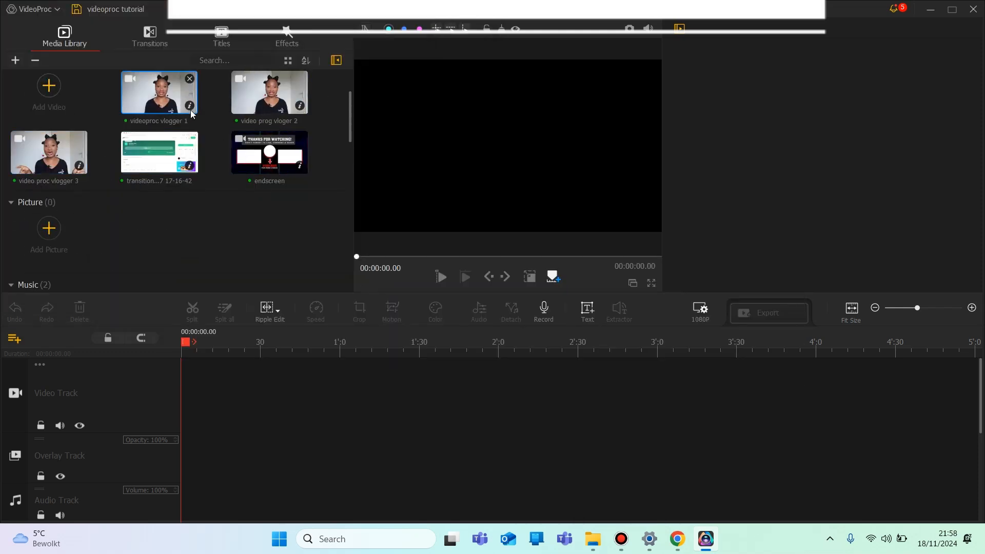
# Place the clips "videoproc vlogger 1" and "video prog vloger 2" one after the other on the video track
pyautogui.click(160, 100)
pyautogui.moveTo(348, 112); pyautogui.dragTo(343, 240)
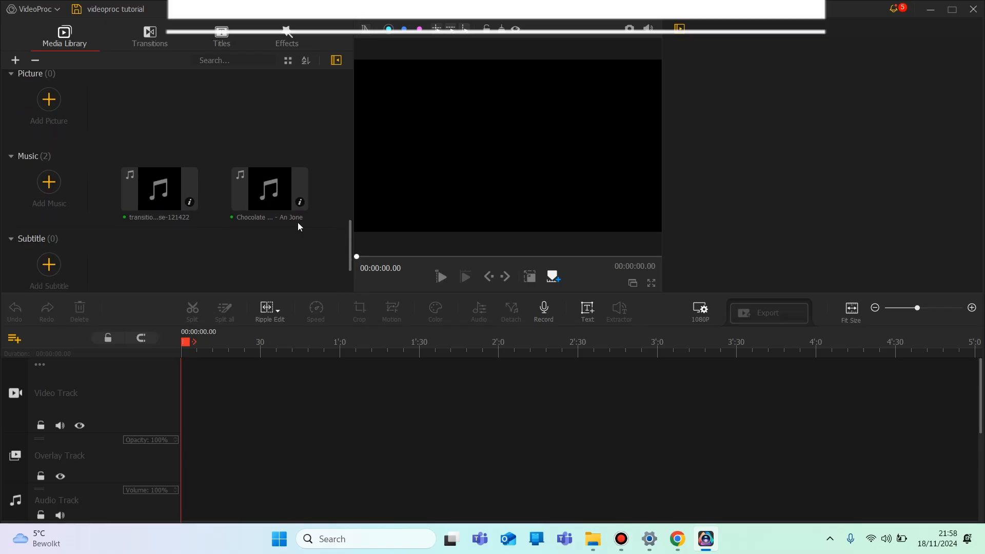
pyautogui.click(144, 199)
pyautogui.moveTo(353, 262); pyautogui.dragTo(357, 117)
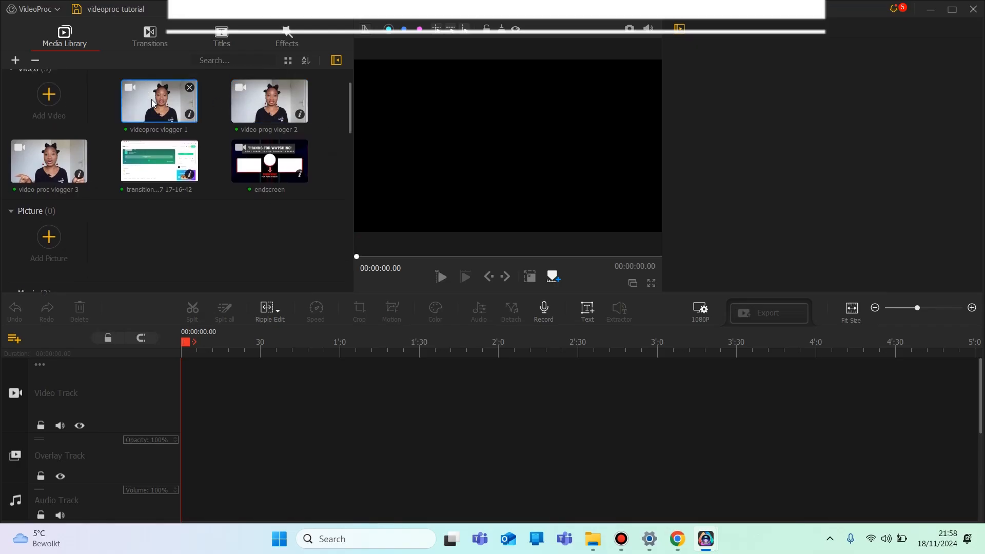
pyautogui.moveTo(152, 102); pyautogui.dragTo(204, 394)
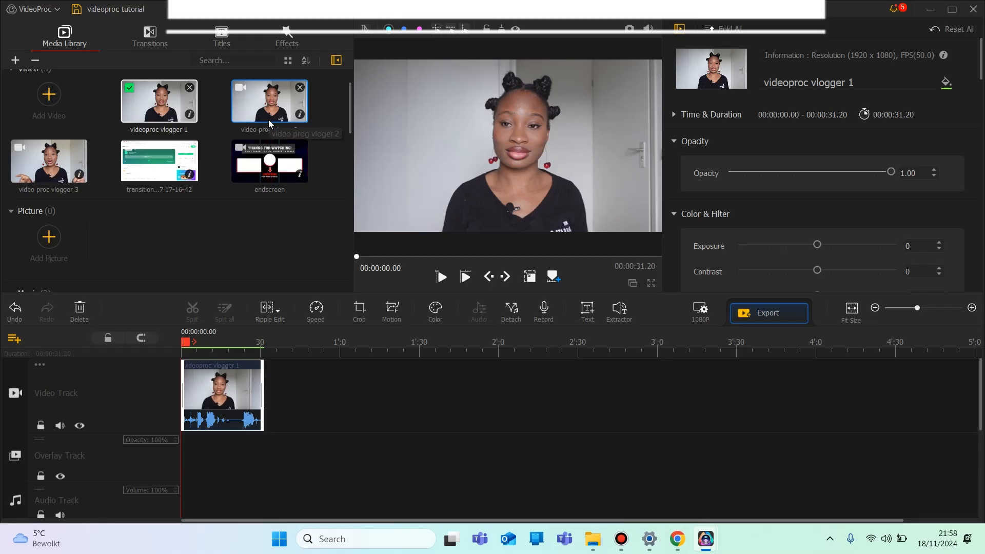
pyautogui.moveTo(269, 119); pyautogui.dragTo(328, 391)
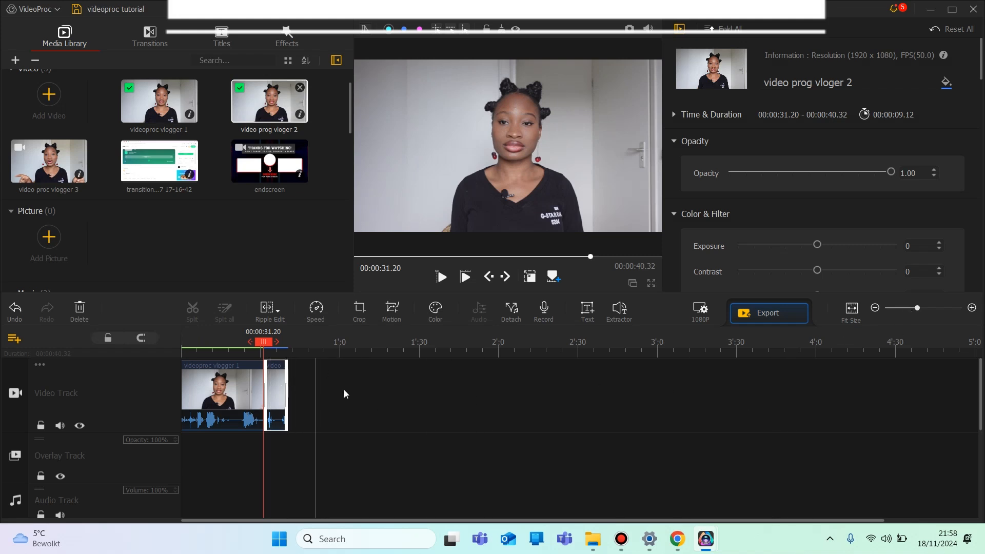
# Split the first clip on the video track at 00:00:07.73 and at 00:00:09.83, around the silent passage
pyautogui.moveTo(917, 309); pyautogui.dragTo(936, 308)
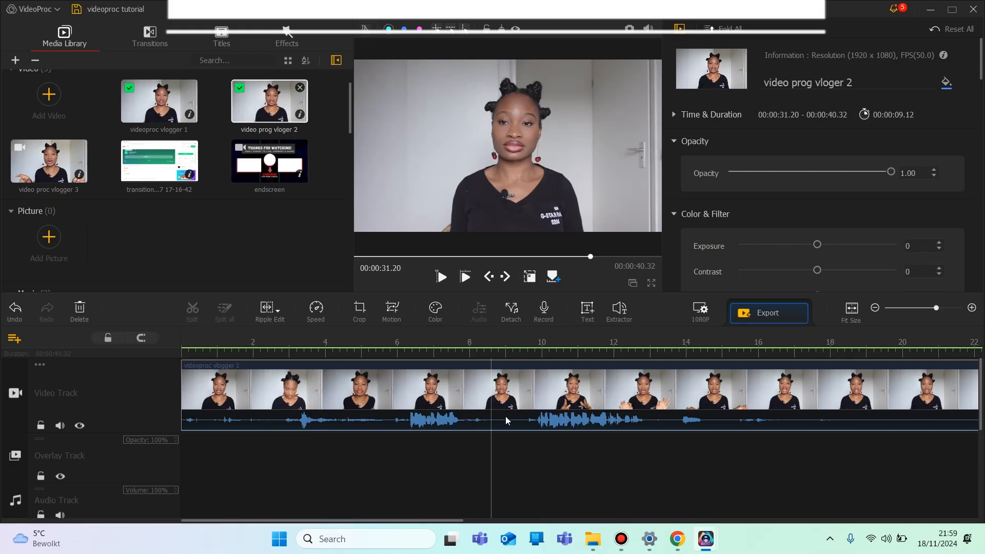
pyautogui.click(461, 427)
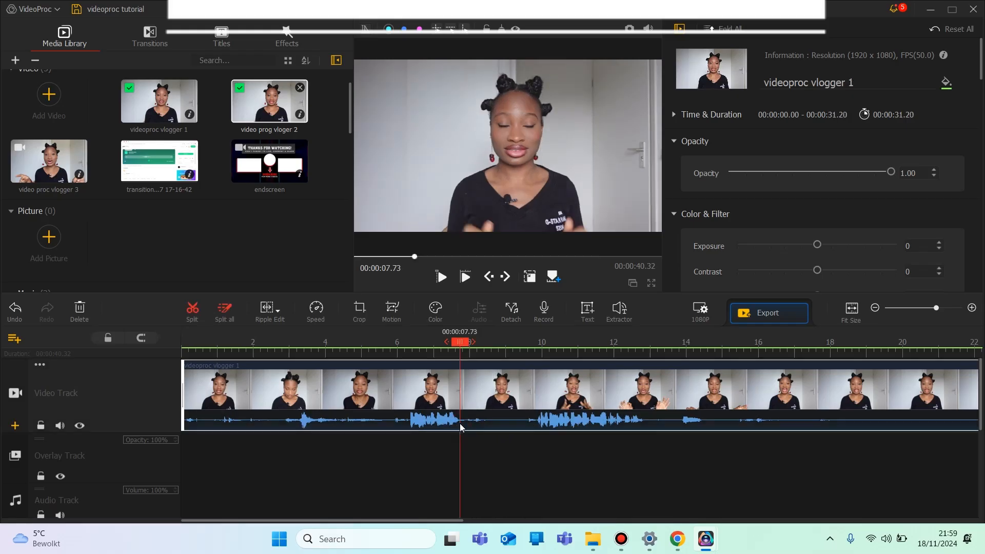
pyautogui.click(193, 315)
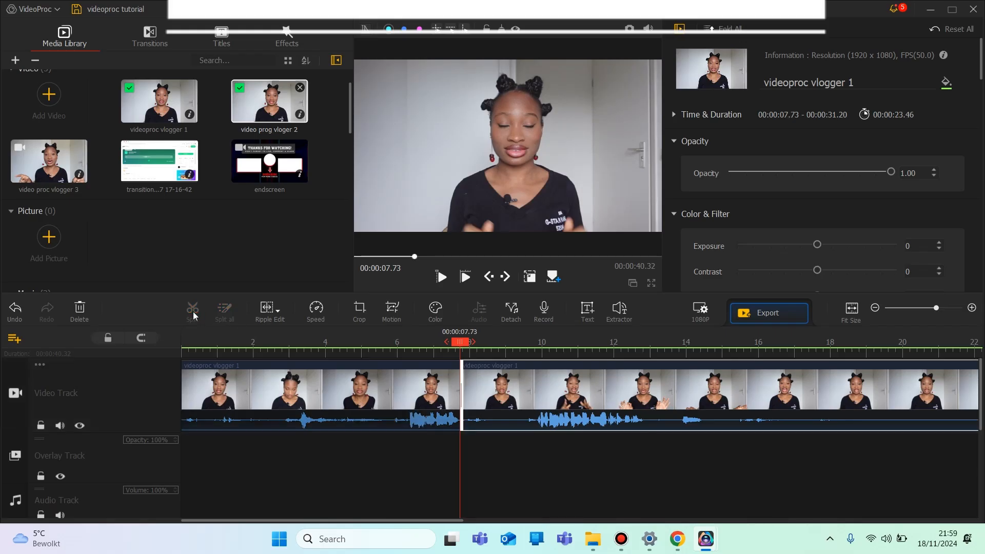
pyautogui.click(536, 373)
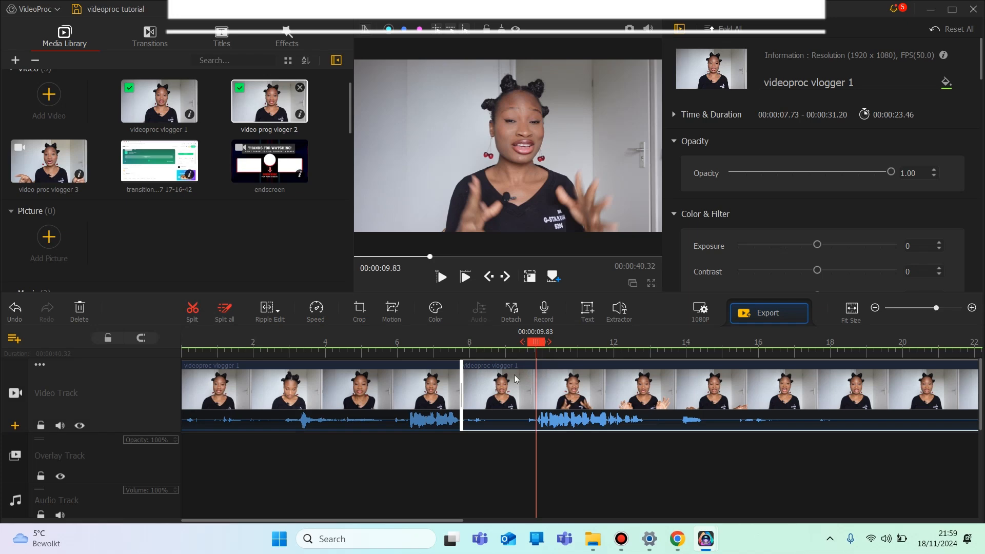
pyautogui.click(192, 309)
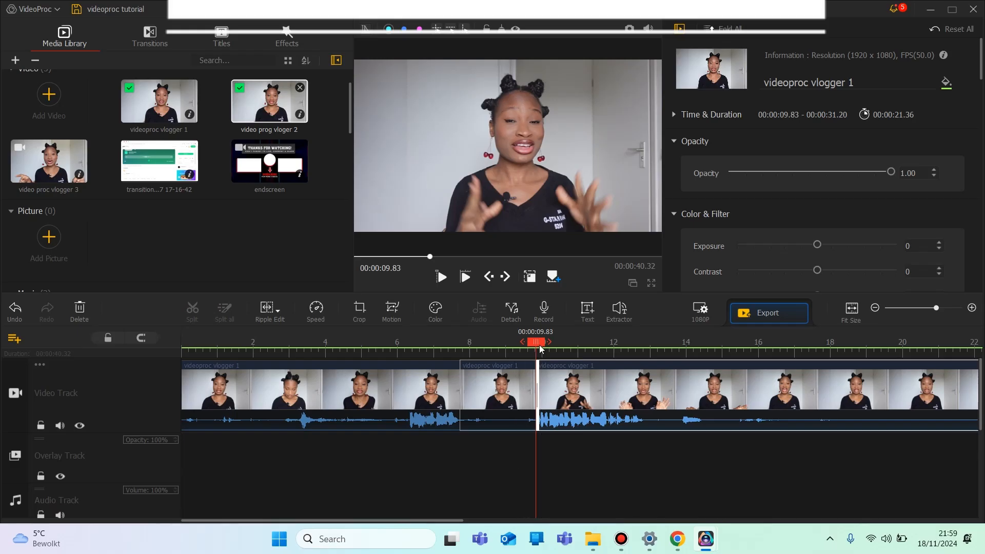
# Delete the short silent segment between the two cuts and return the playhead to the start of the timeline
pyautogui.moveTo(537, 347); pyautogui.dragTo(505, 360)
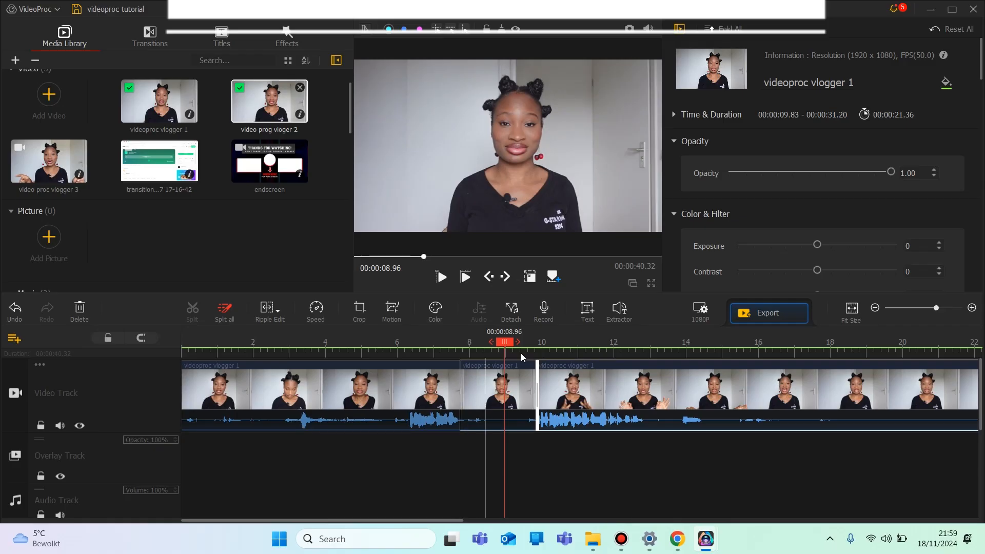
pyautogui.click(502, 391)
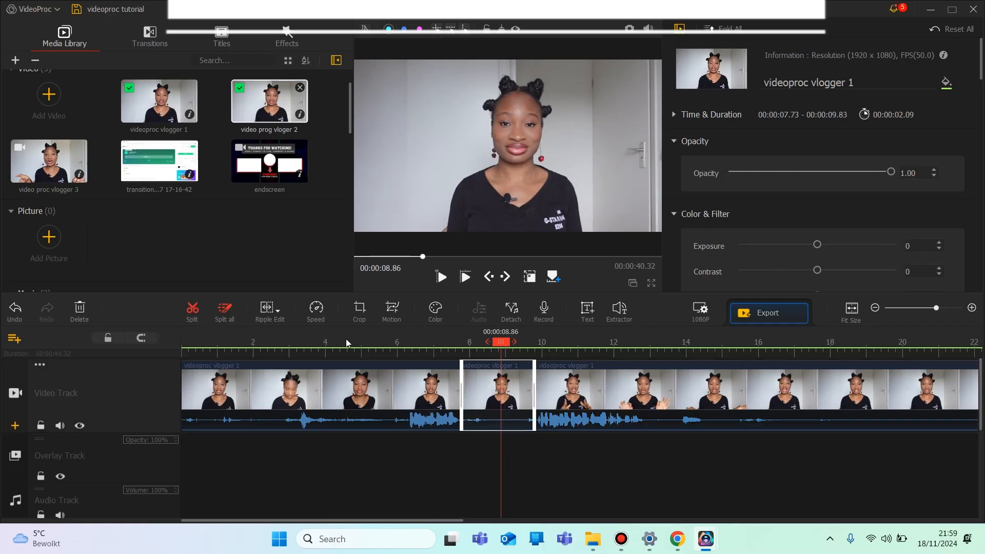
pyautogui.click(79, 310)
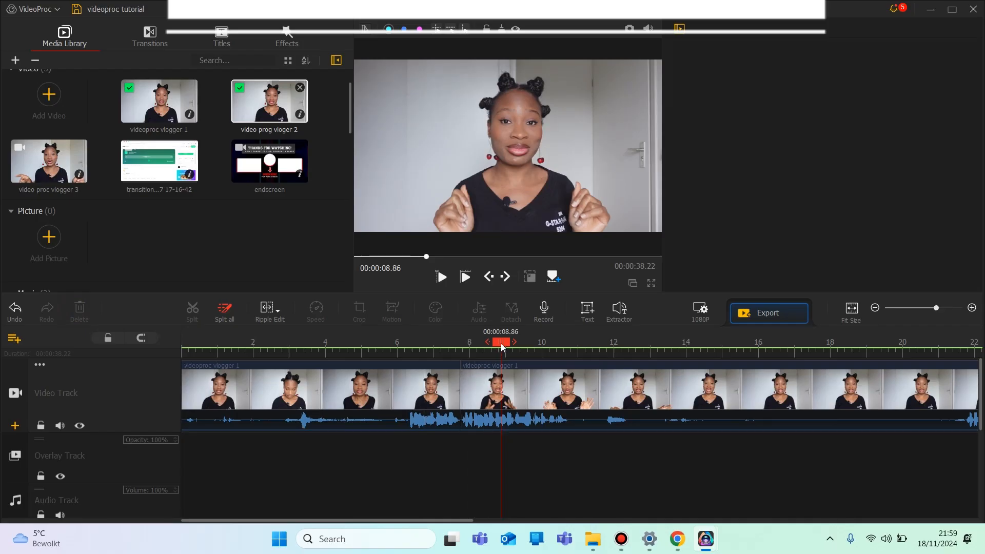
pyautogui.moveTo(503, 343); pyautogui.dragTo(154, 363)
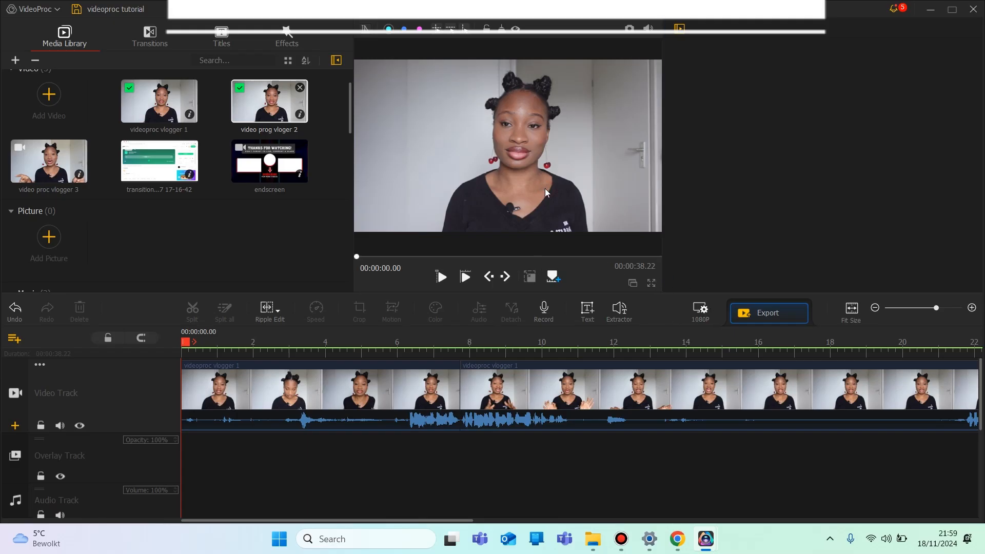
# Set the volume of both remaining "videoproc vlogger 1" segments on the video track to 0.00
pyautogui.click(339, 387)
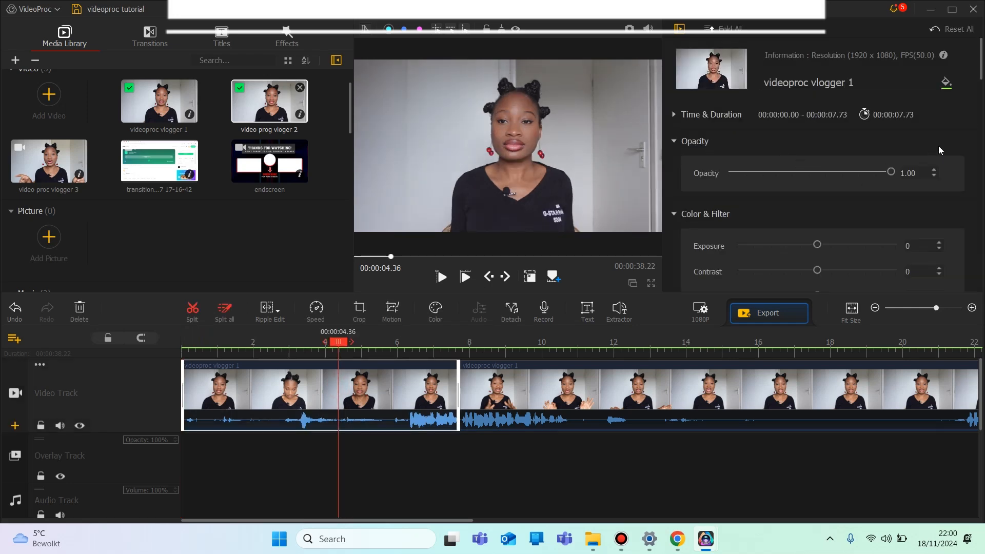
pyautogui.click(982, 71)
pyautogui.scroll(-5, 978, 72)
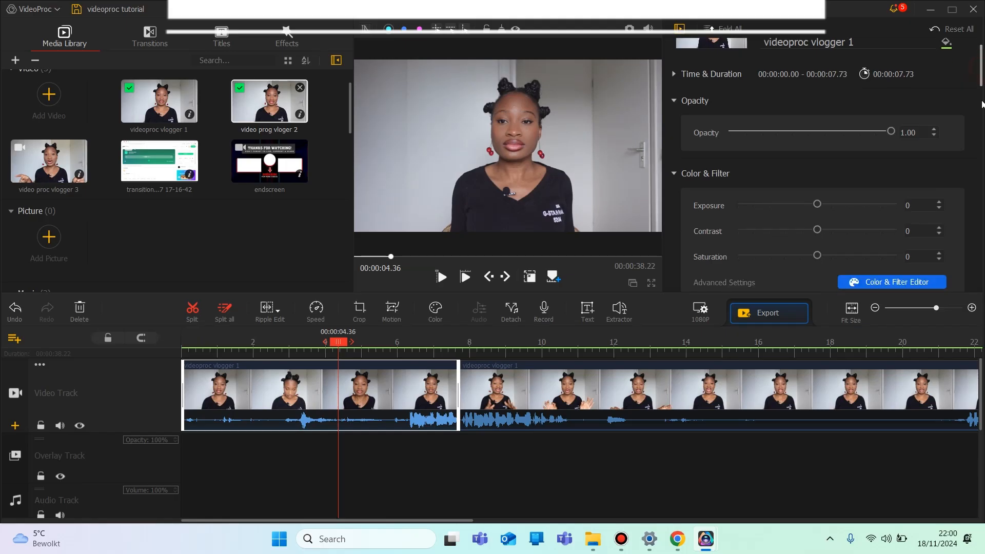
pyautogui.scroll(-2, 822, 164)
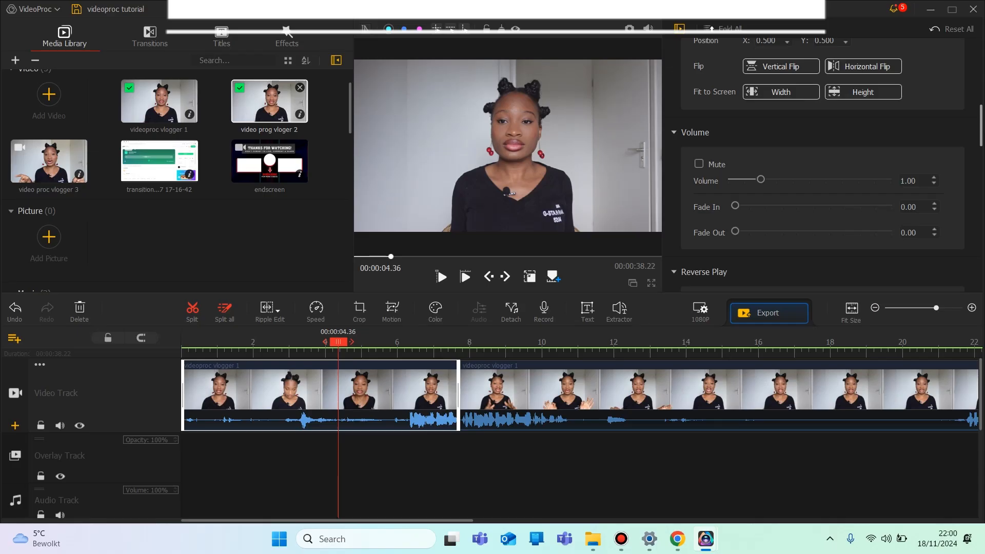
pyautogui.scroll(-2, 735, 154)
pyautogui.scroll(1, 735, 154)
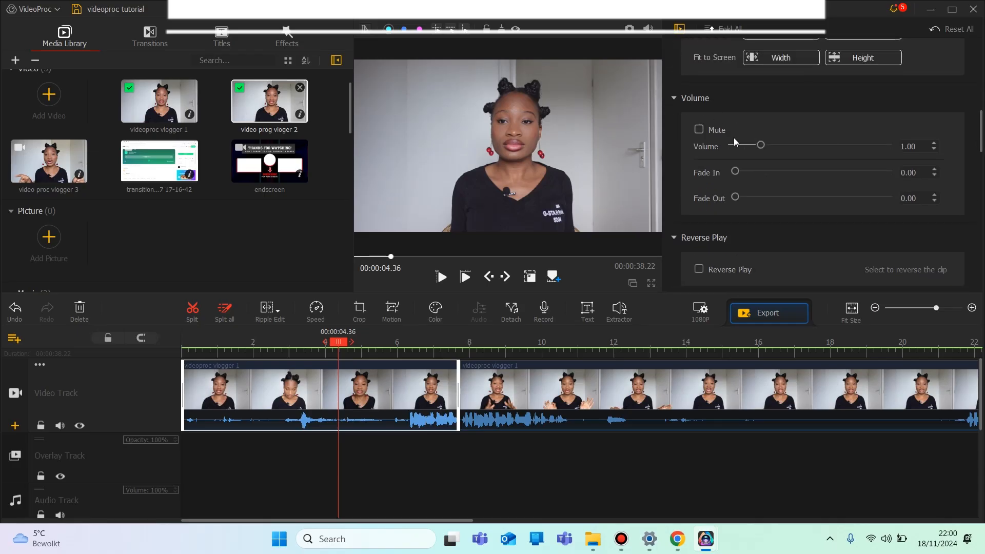
pyautogui.moveTo(761, 145); pyautogui.dragTo(729, 147)
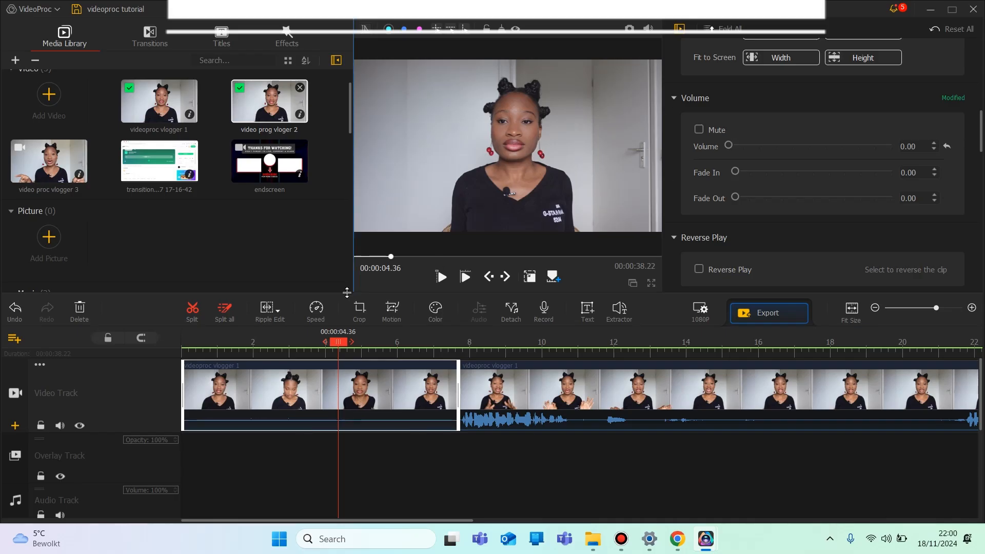
pyautogui.click(519, 411)
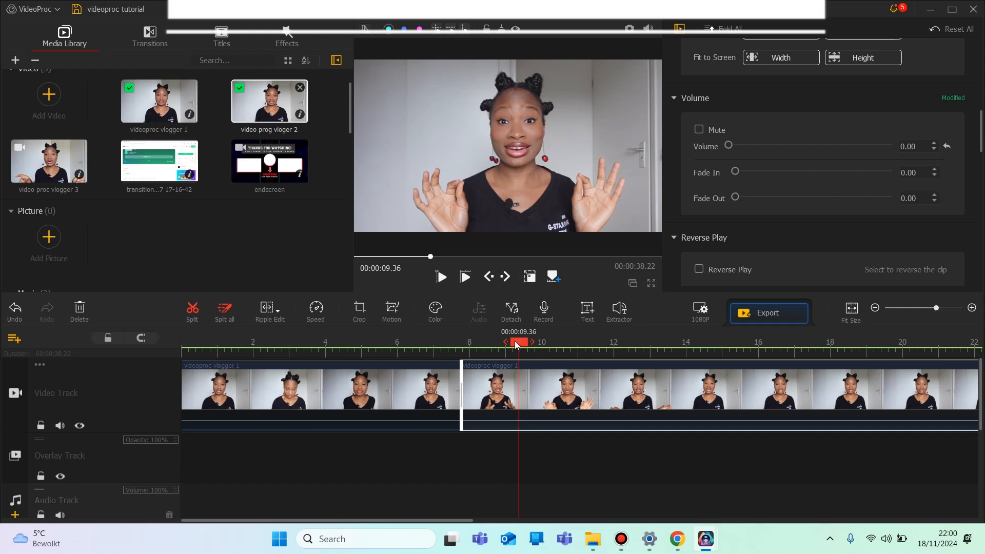
# Scrub back to the start of the timeline and preview the playback of the opening segment up to the cut
pyautogui.moveTo(516, 345); pyautogui.dragTo(176, 363)
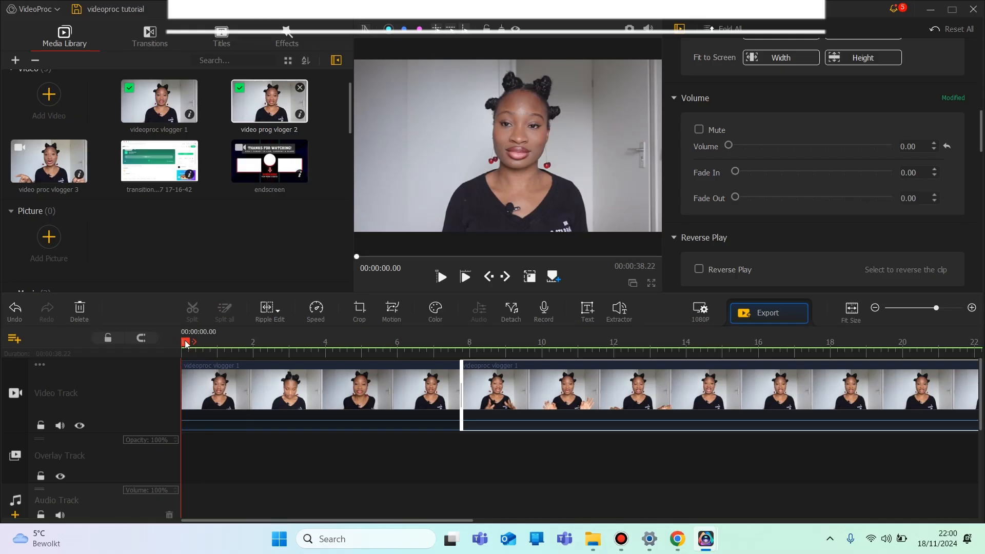
pyautogui.moveTo(186, 344); pyautogui.dragTo(385, 365)
pyautogui.click(464, 276)
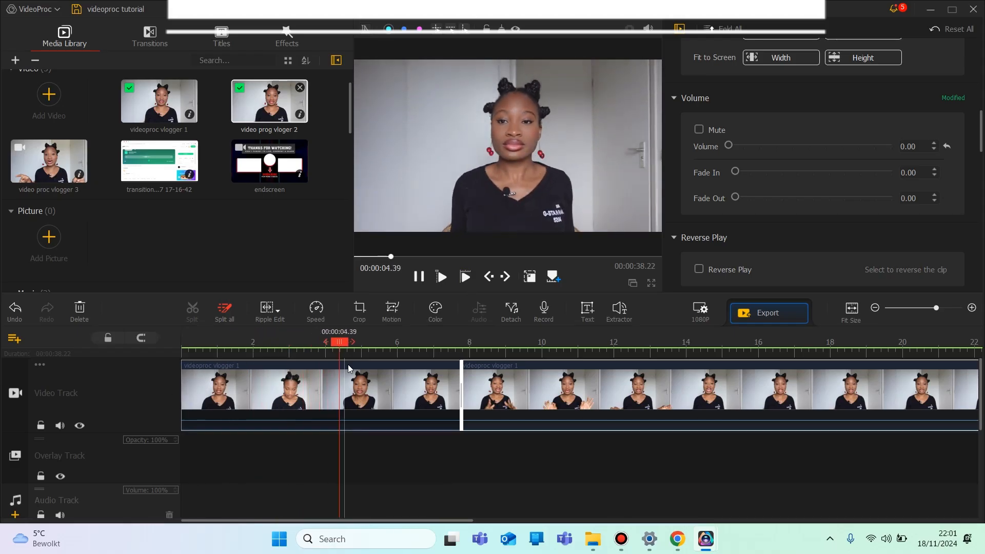
pyautogui.click(419, 277)
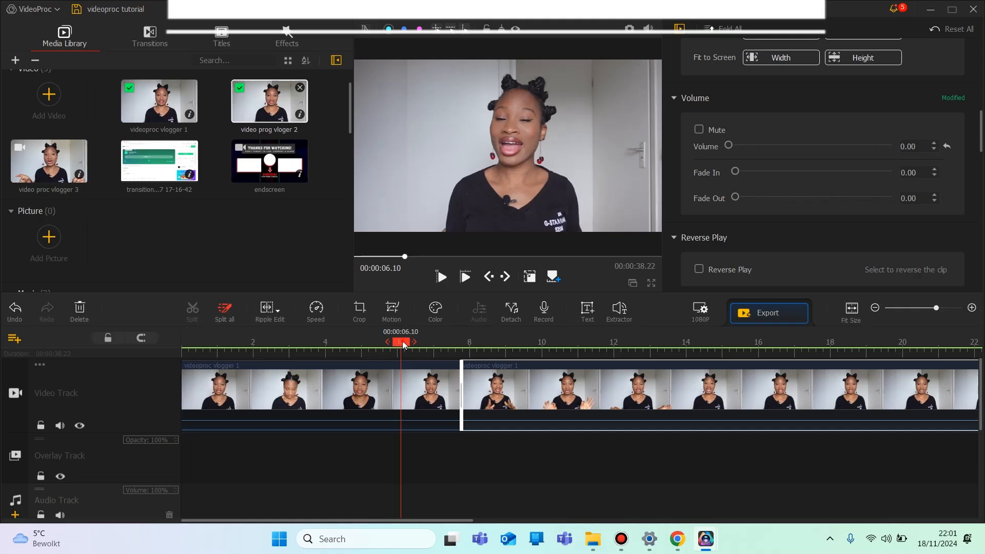
pyautogui.moveTo(403, 346); pyautogui.dragTo(371, 342)
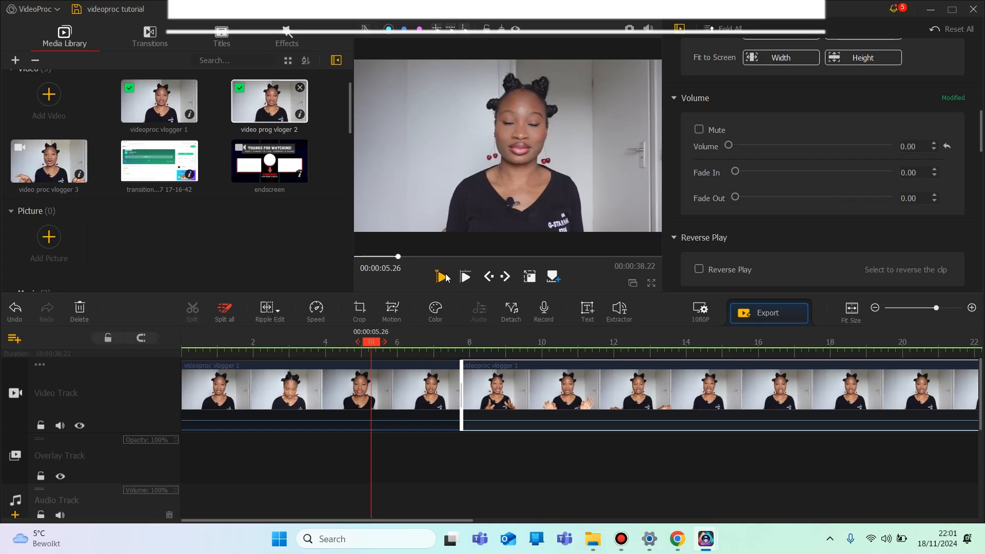
pyautogui.click(442, 278)
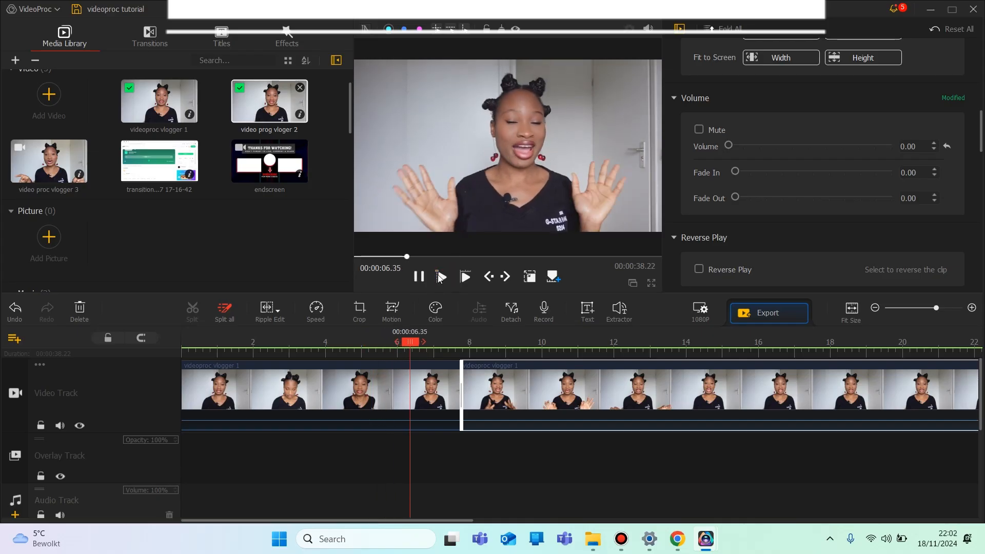
pyautogui.click(418, 277)
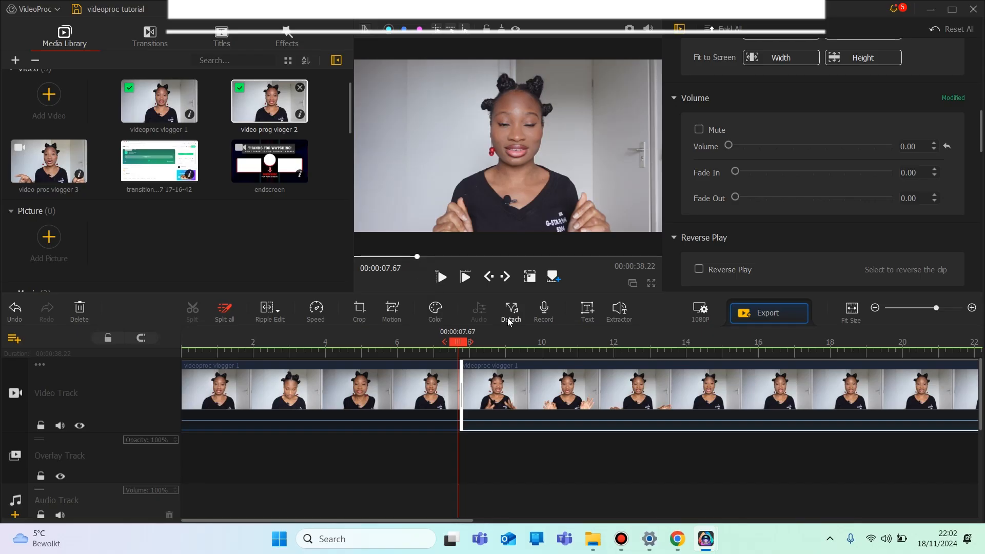
# Split the opening "videoproc vlogger 1" segment at 00:00:06.40 and delete the part before the cut
pyautogui.moveTo(458, 342); pyautogui.dragTo(390, 341)
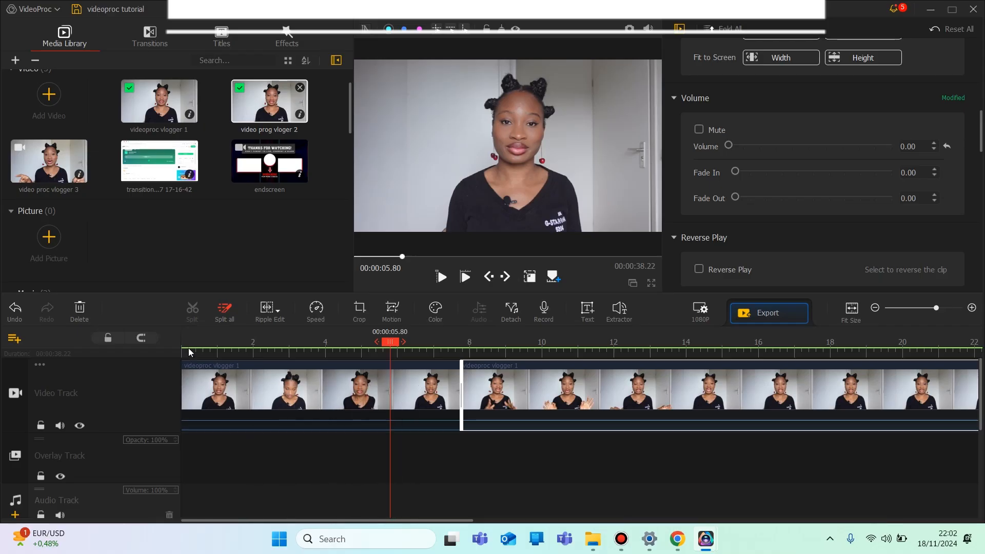
pyautogui.click(340, 385)
pyautogui.click(440, 278)
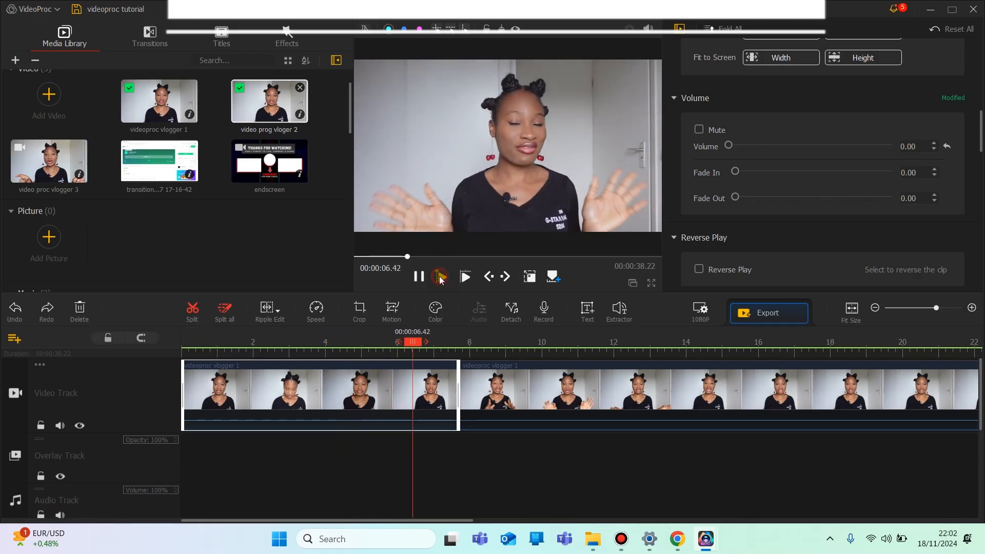
pyautogui.click(440, 278)
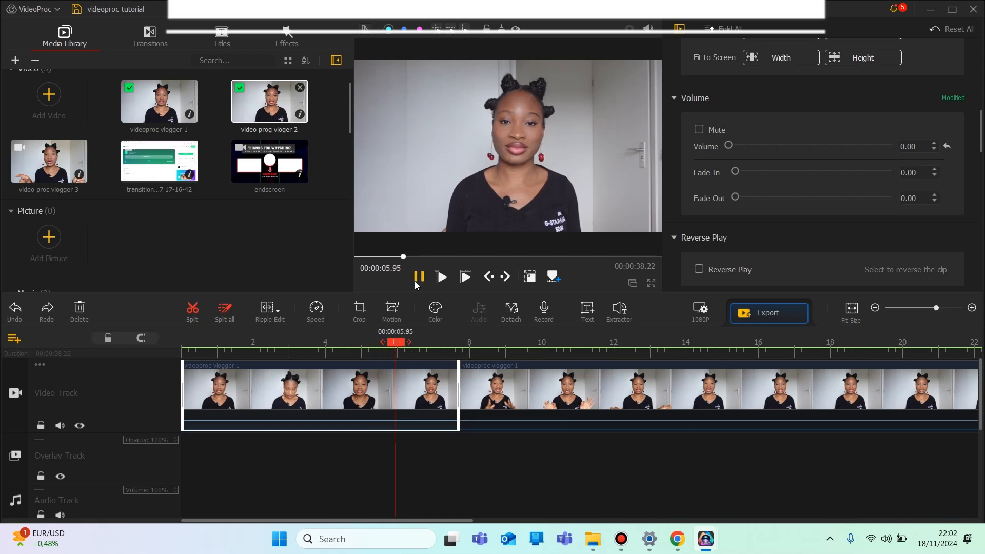
pyautogui.click(419, 278)
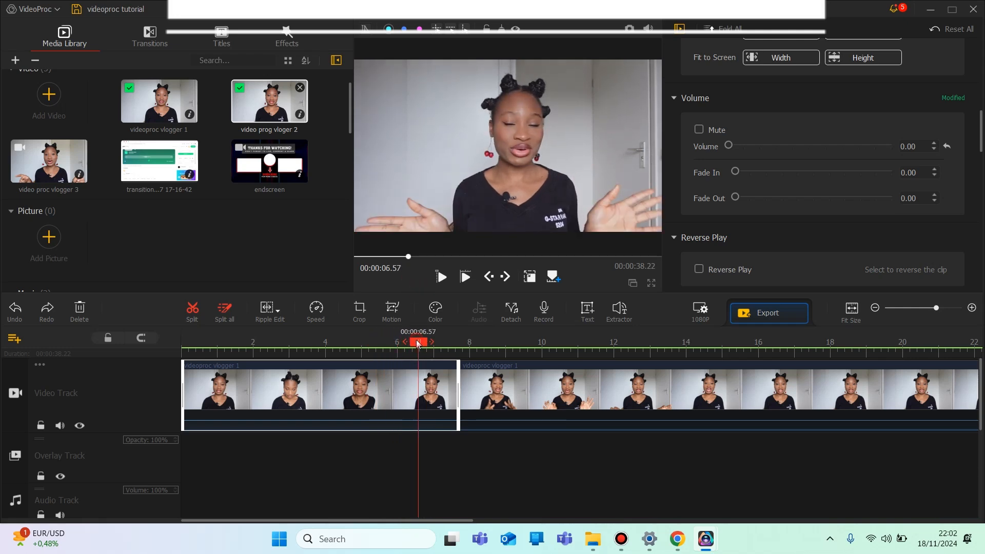
pyautogui.moveTo(419, 345); pyautogui.dragTo(407, 347)
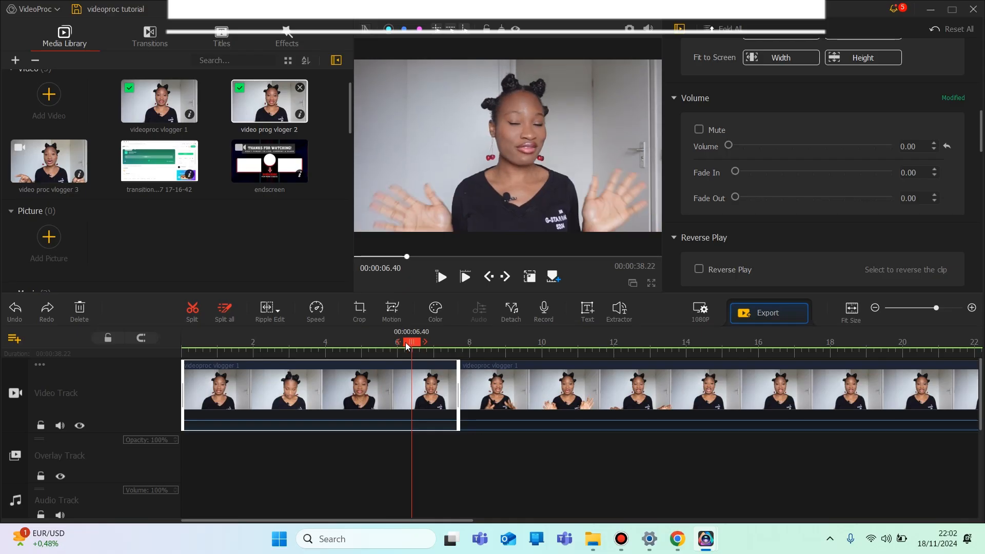
pyautogui.click(195, 316)
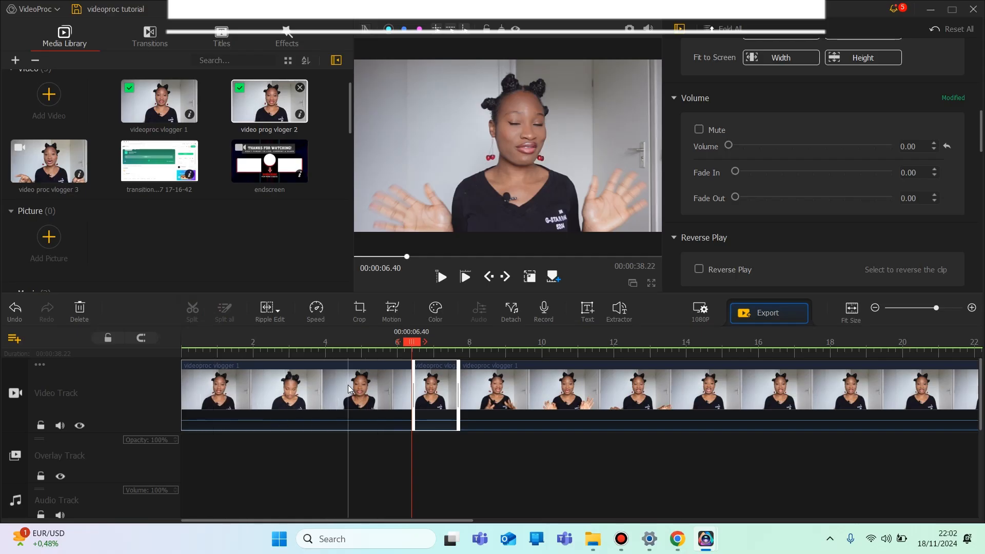
pyautogui.click(395, 390)
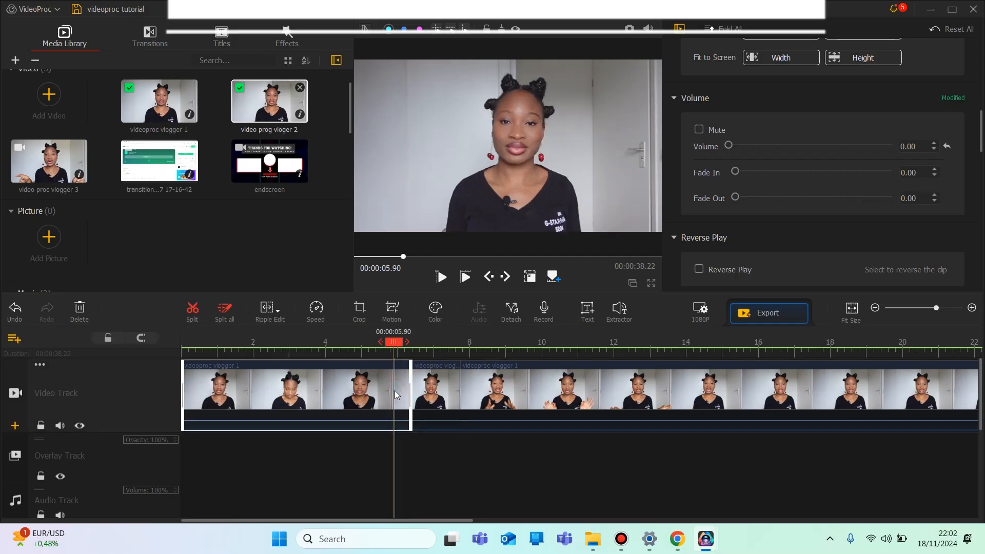
pyautogui.click(81, 310)
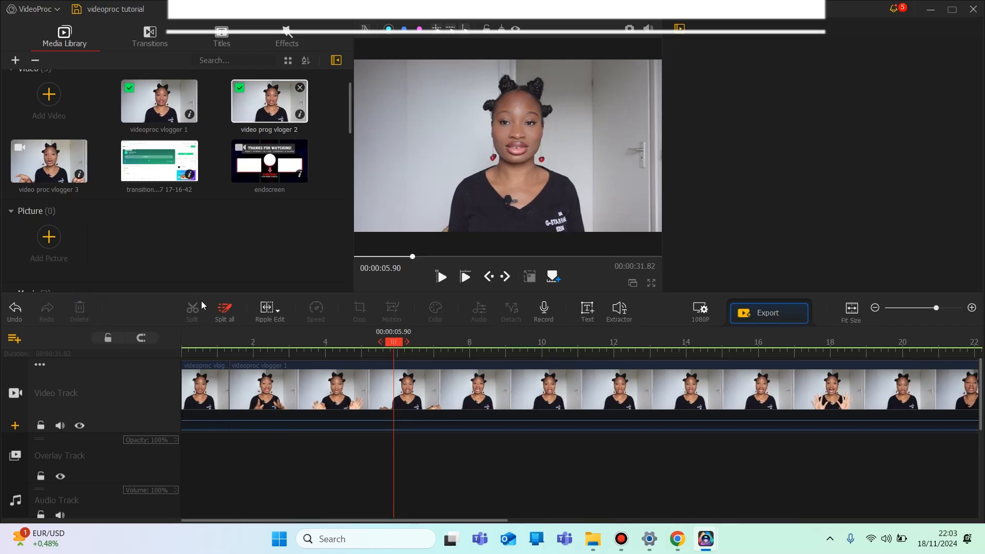
# Split the longer "videoproc vlogger 1" segment at 00:00:04.76 and 00:00:09.96, and delete the piece between the two cuts
pyautogui.click(353, 401)
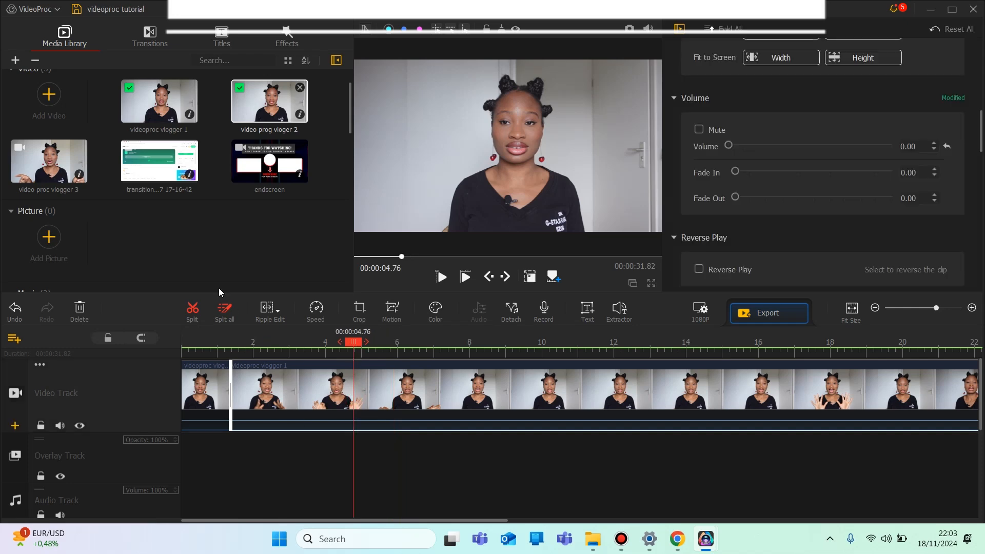
pyautogui.click(192, 309)
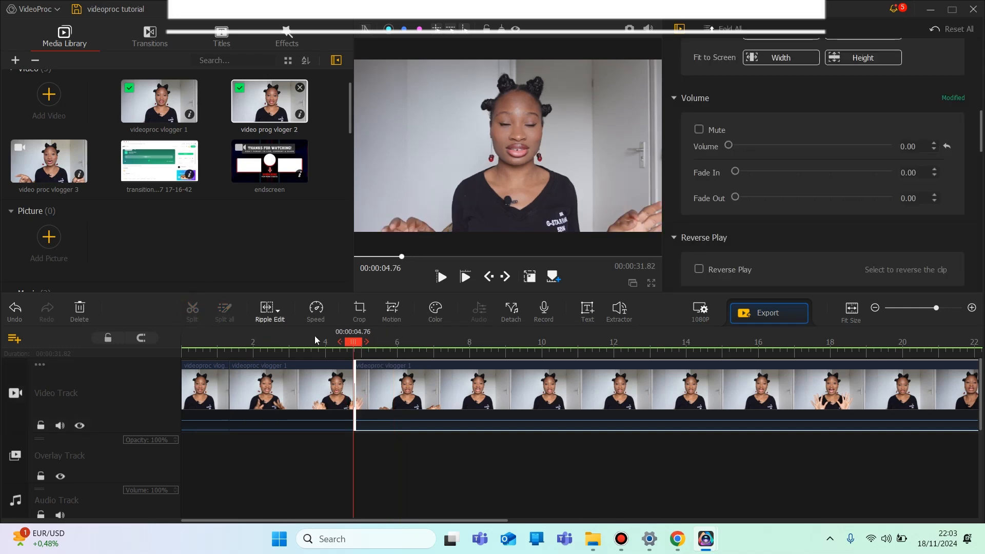
pyautogui.moveTo(368, 343); pyautogui.dragTo(537, 487)
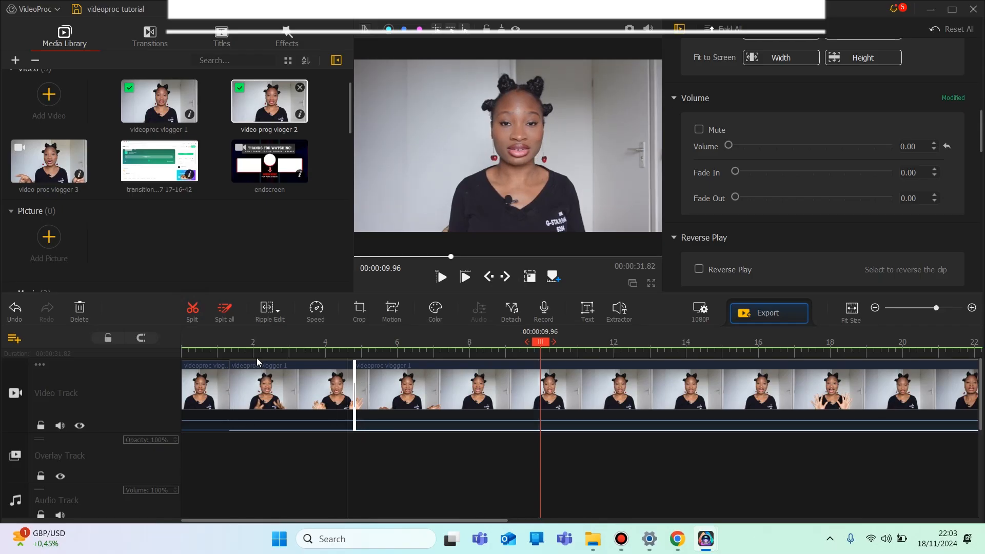
pyautogui.click(192, 309)
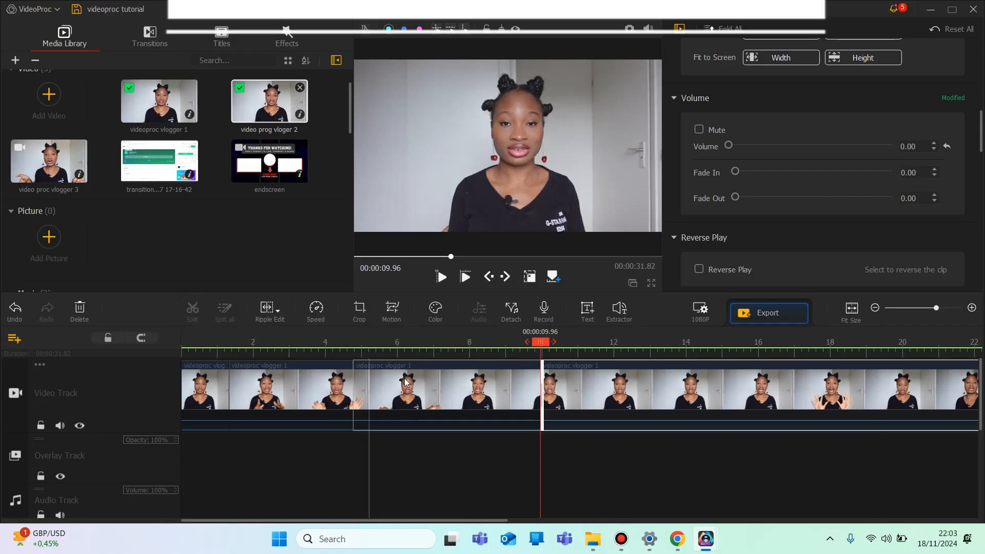
pyautogui.click(455, 398)
pyautogui.press('Delete')
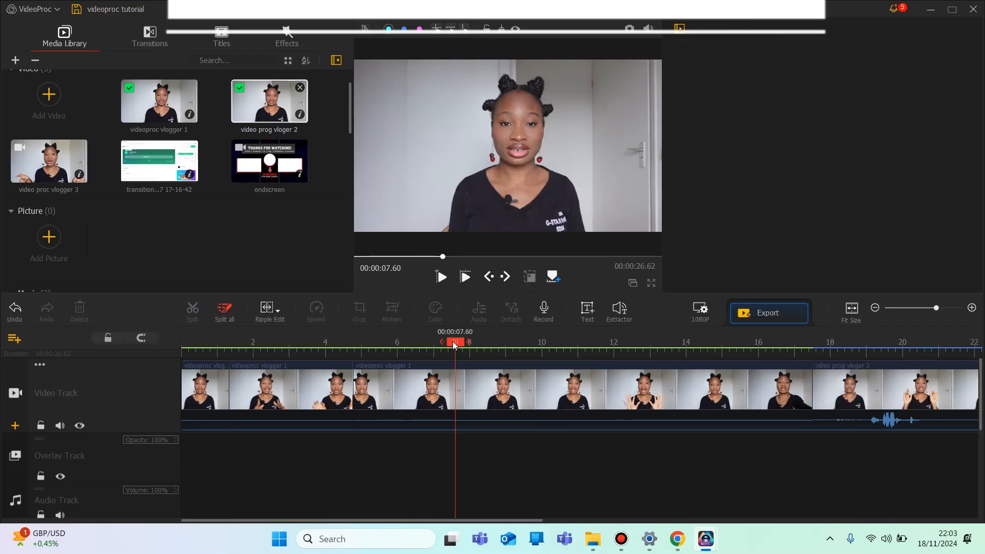
# Trim about 0.7 seconds off the start of the second "videoproc vlogger 1" segment on the video track
pyautogui.moveTo(455, 346); pyautogui.dragTo(182, 343)
pyautogui.click(200, 387)
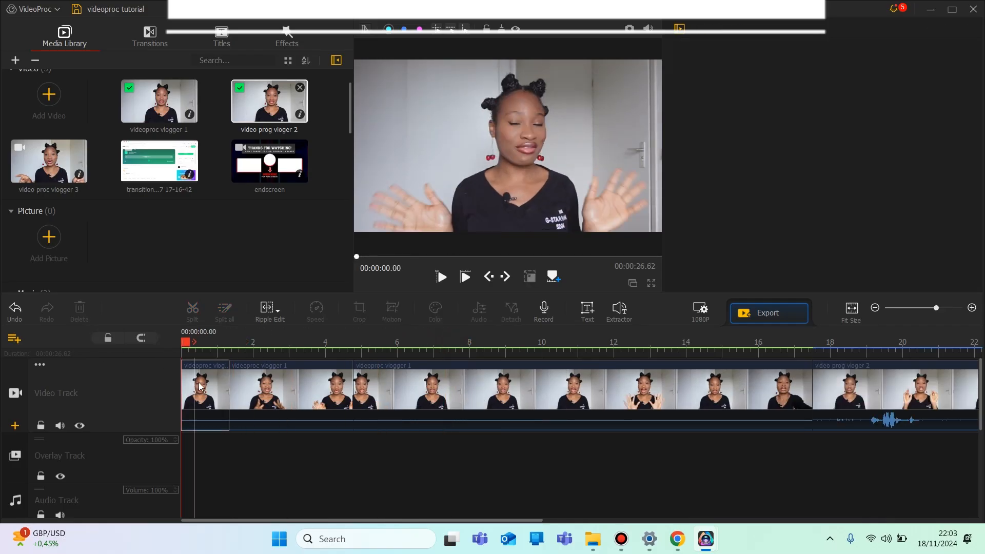
pyautogui.click(201, 386)
pyautogui.click(291, 385)
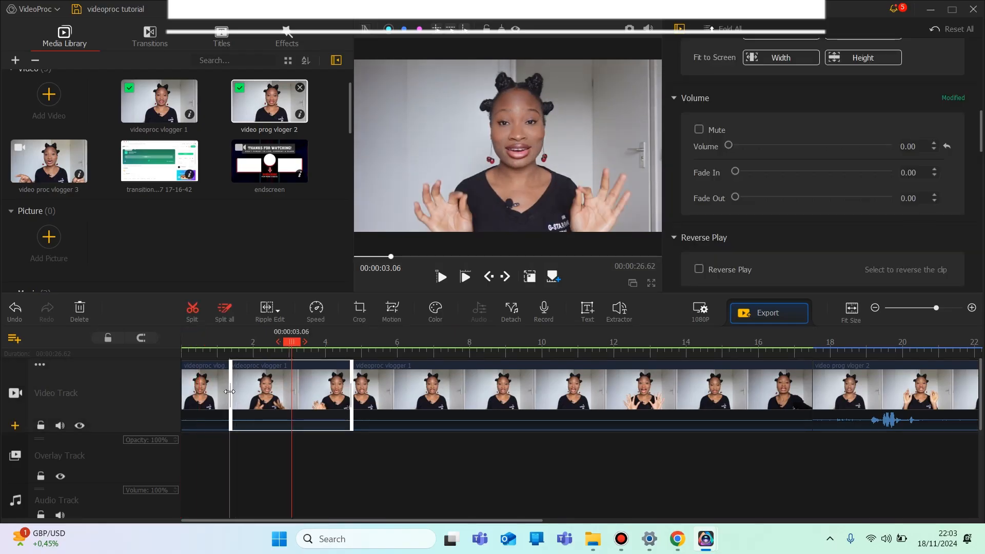
pyautogui.moveTo(233, 390); pyautogui.dragTo(258, 394)
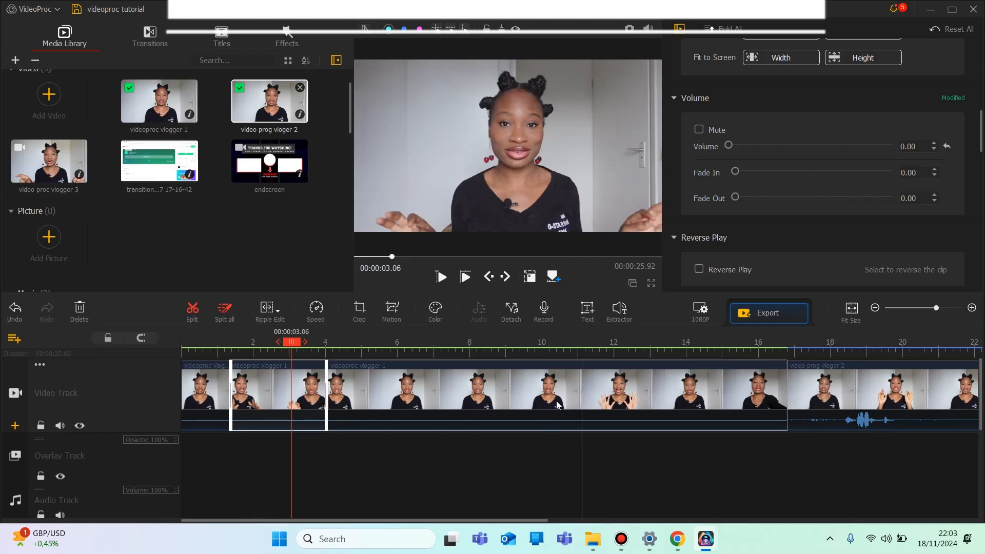
# Add the "endscreen" clip to the end of the video track, directly after "video prog vloger 2"
pyautogui.click(528, 377)
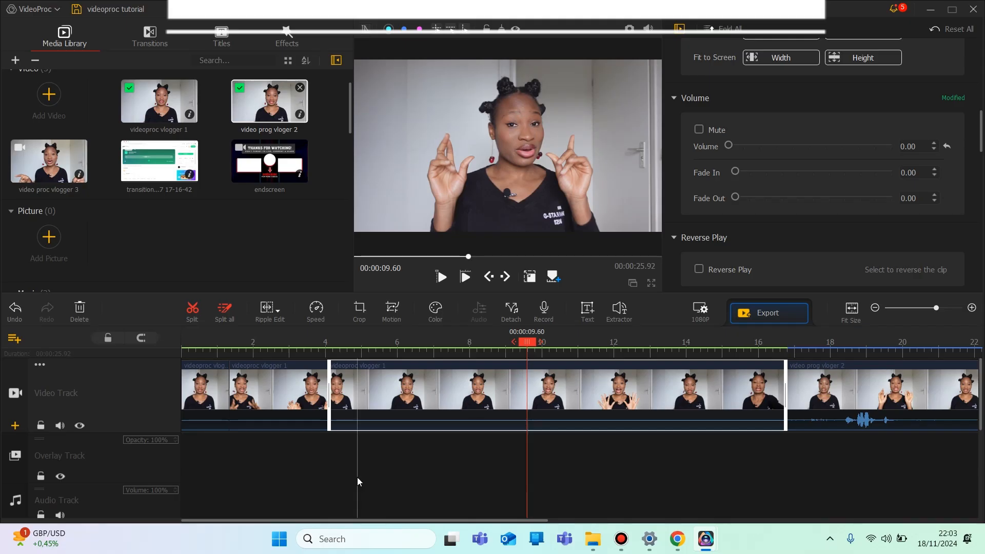
pyautogui.scroll(-2, 461, 472)
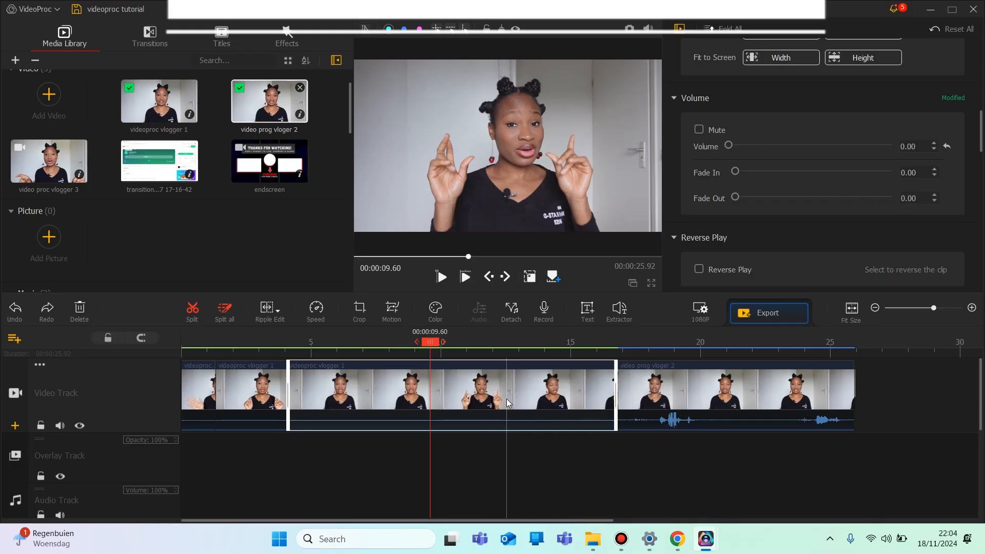
pyautogui.moveTo(269, 163); pyautogui.dragTo(907, 389)
pyautogui.click(859, 380)
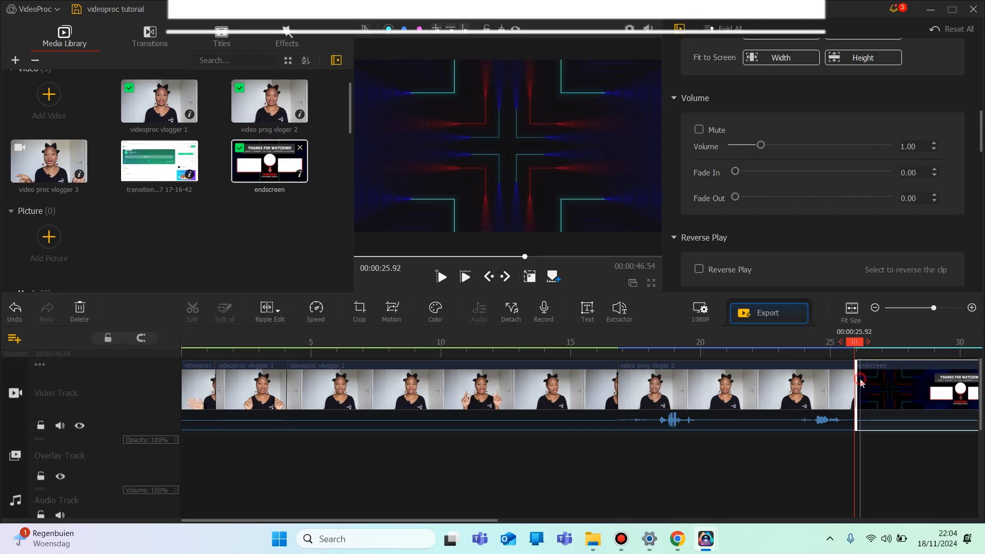
# Preview the change from "video prog vloger 2" to "endscreen" and trim about 0.9 seconds off the start of the endscreen clip
pyautogui.click(817, 377)
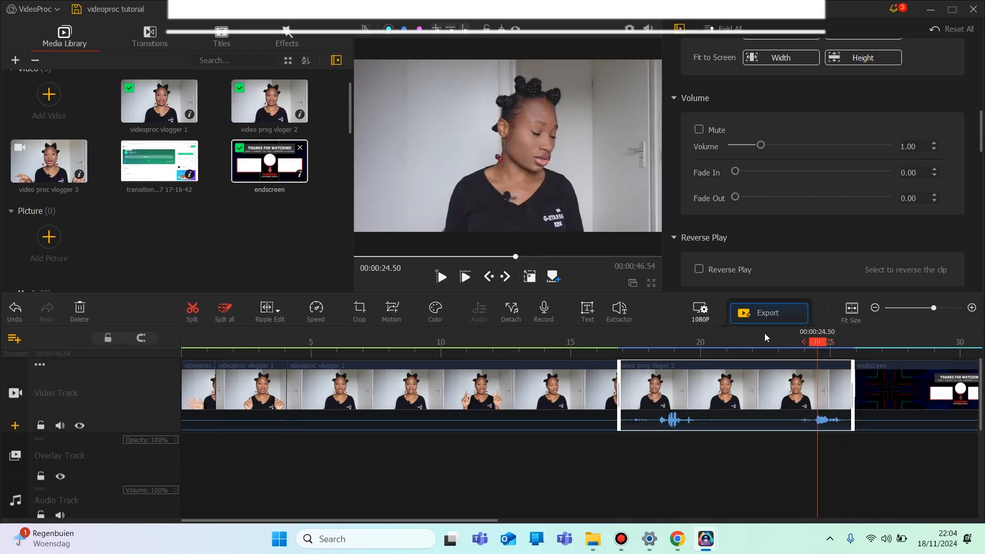
pyautogui.click(438, 277)
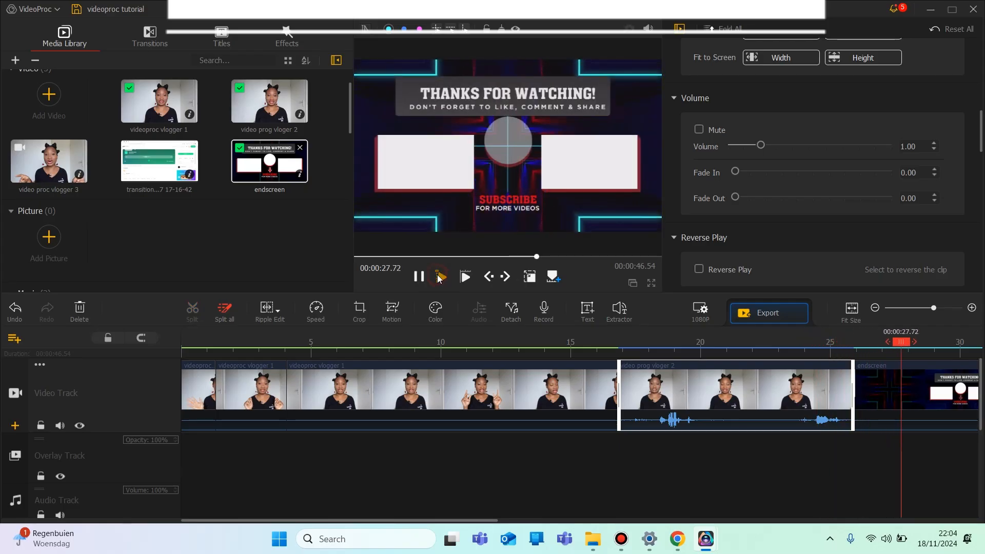
pyautogui.click(875, 396)
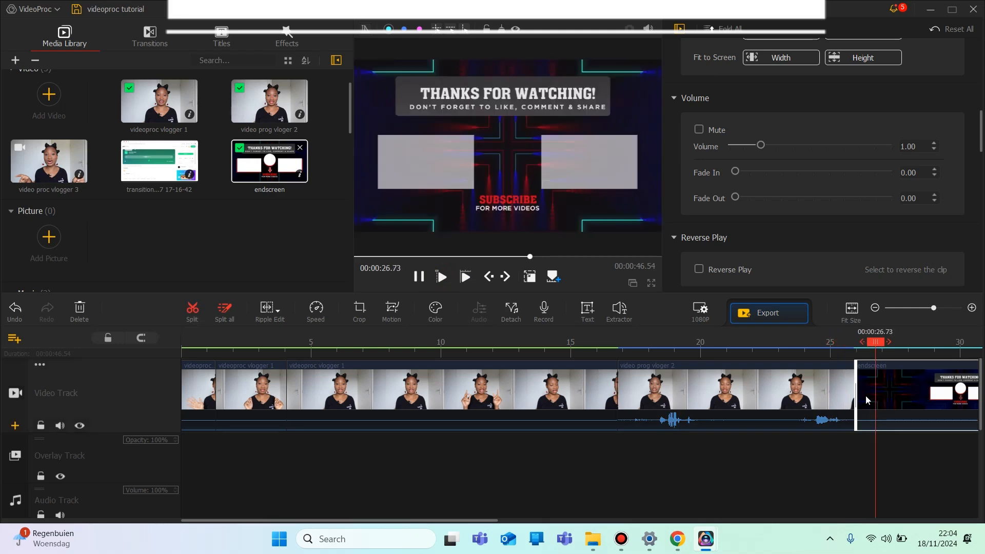
pyautogui.click(417, 278)
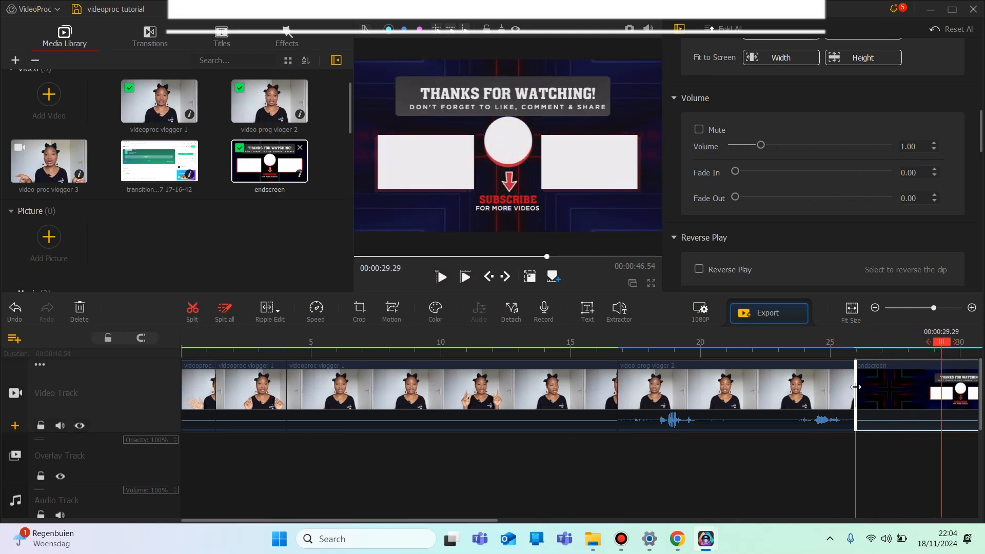
pyautogui.moveTo(855, 387); pyautogui.dragTo(879, 403)
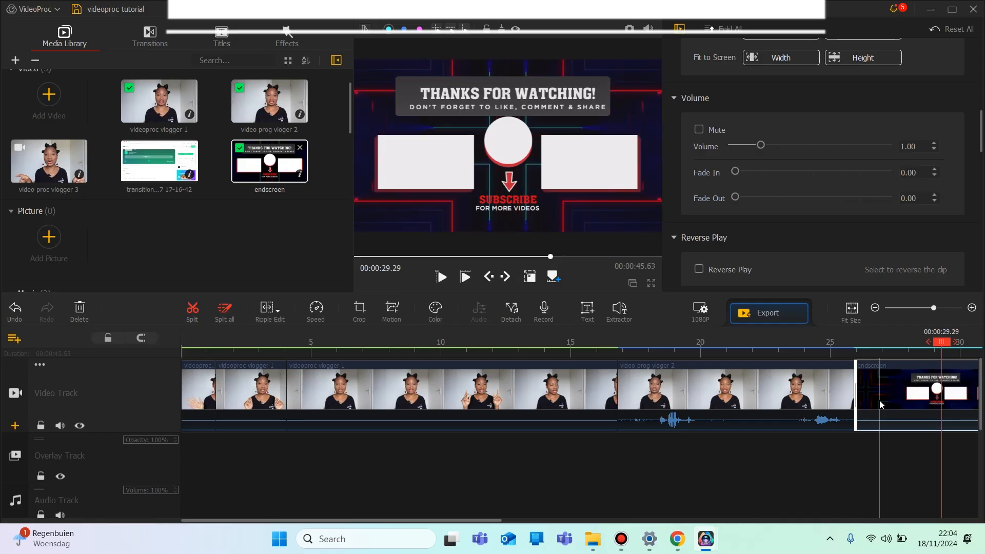
# Replay the opening of the "endscreen" clip from 00:00:26.20 and trim about 1.1 seconds more off its start
pyautogui.moveTo(941, 346); pyautogui.dragTo(861, 344)
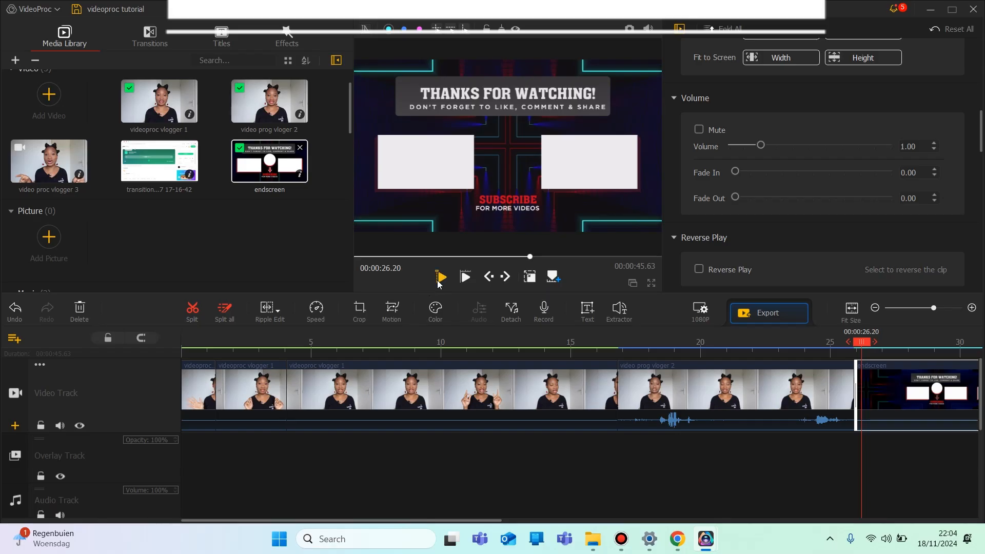
pyautogui.click(439, 283)
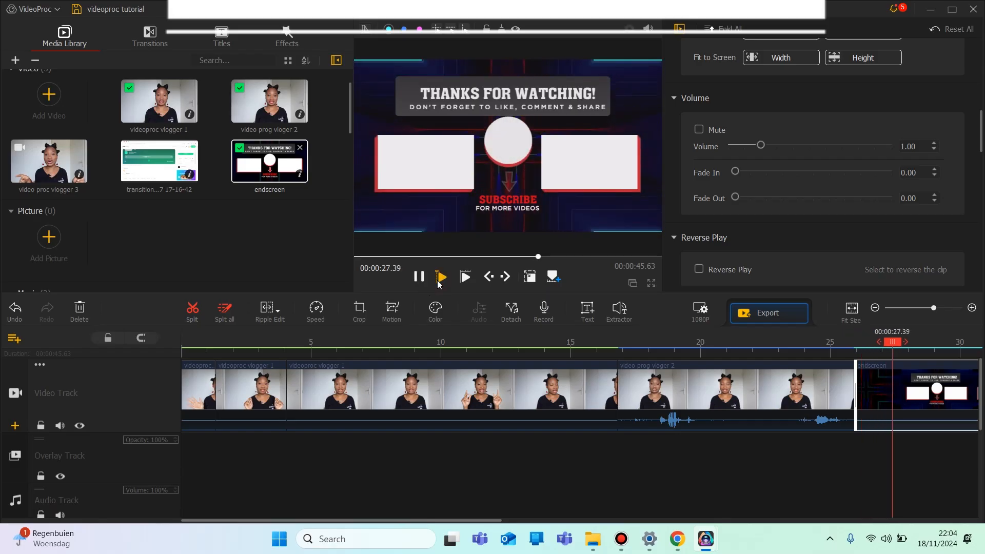
pyautogui.click(439, 281)
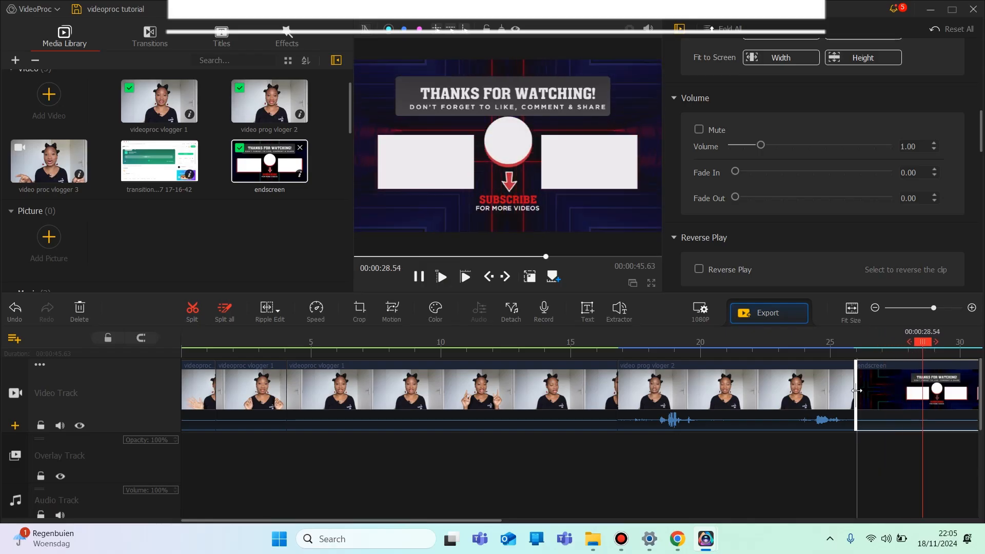
pyautogui.moveTo(856, 389); pyautogui.dragTo(886, 402)
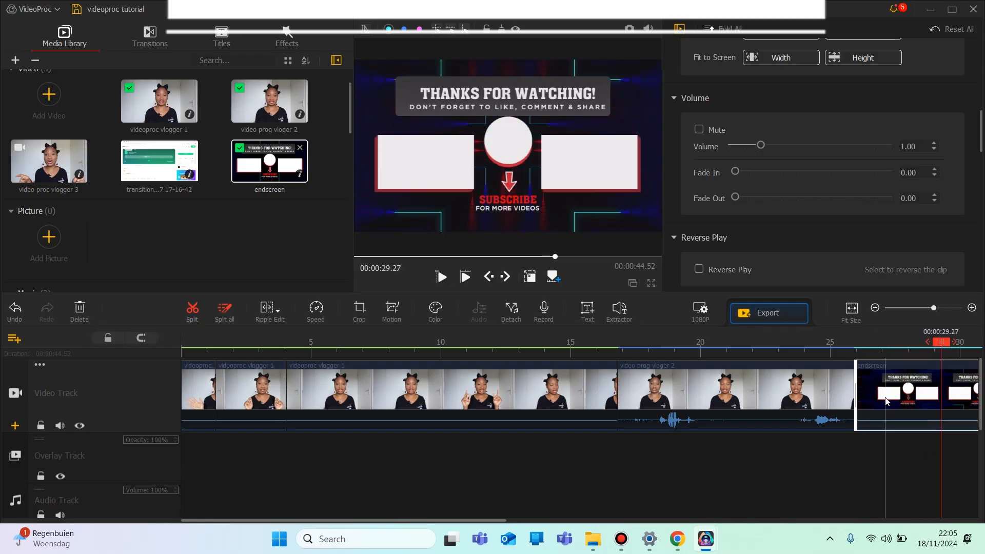
# Preview the trimmed "endscreen" clip from its beginning at 00:00:25.92
pyautogui.moveTo(942, 342); pyautogui.dragTo(854, 342)
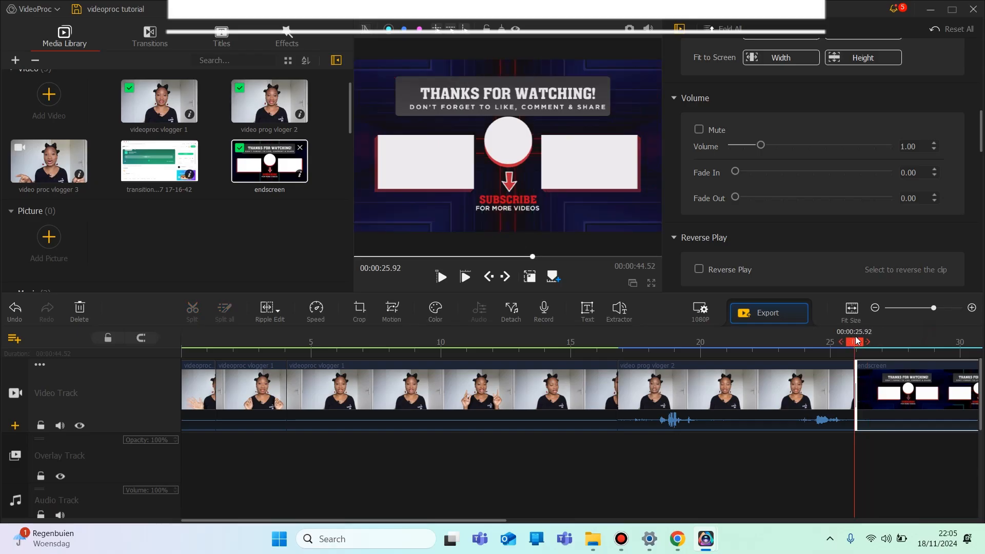
pyautogui.click(441, 279)
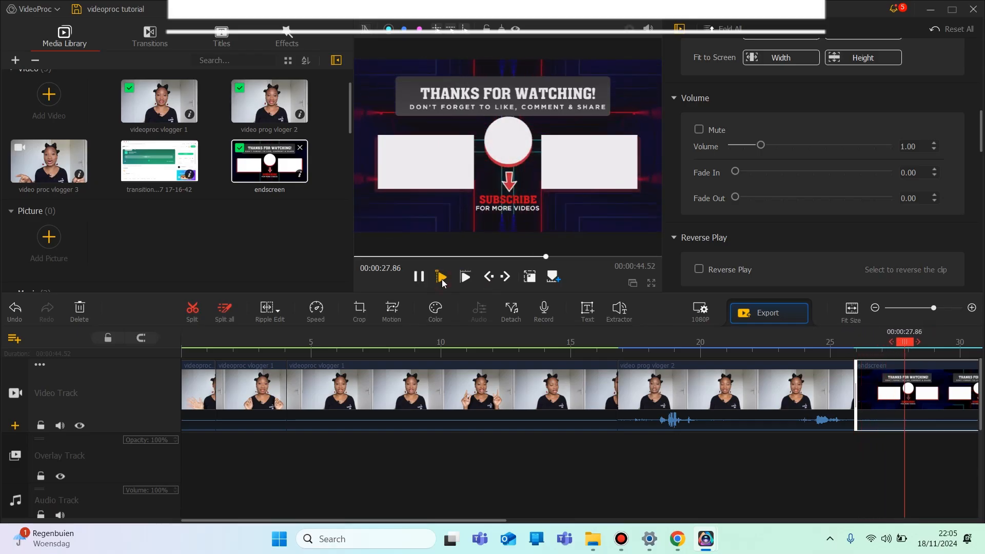
pyautogui.click(419, 276)
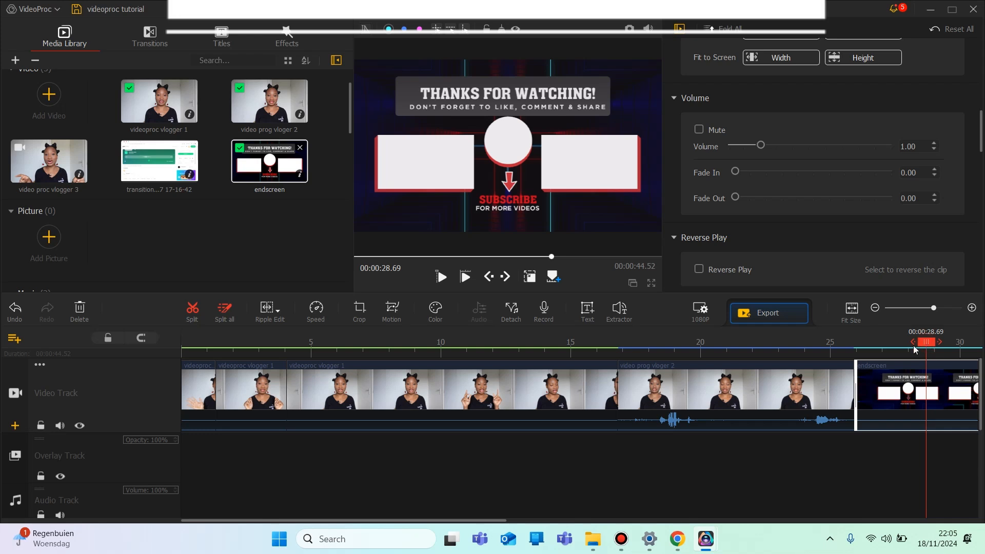
# Place the "transition base _ Royalty-free Music" screen recording on the overlay track, starting at 00:00:02.03, and move the playhead to 00:00:06.80
pyautogui.moveTo(914, 349); pyautogui.dragTo(99, 354)
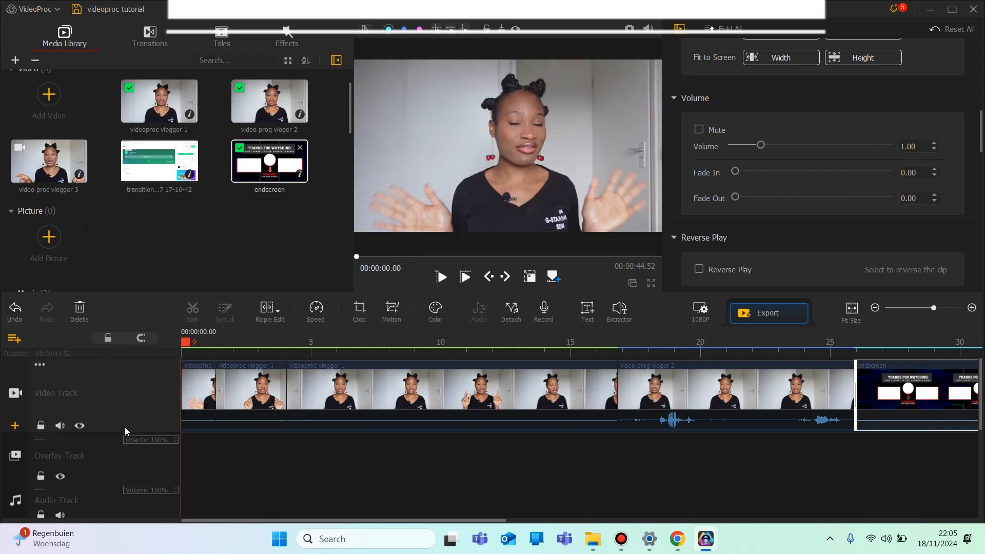
pyautogui.click(174, 153)
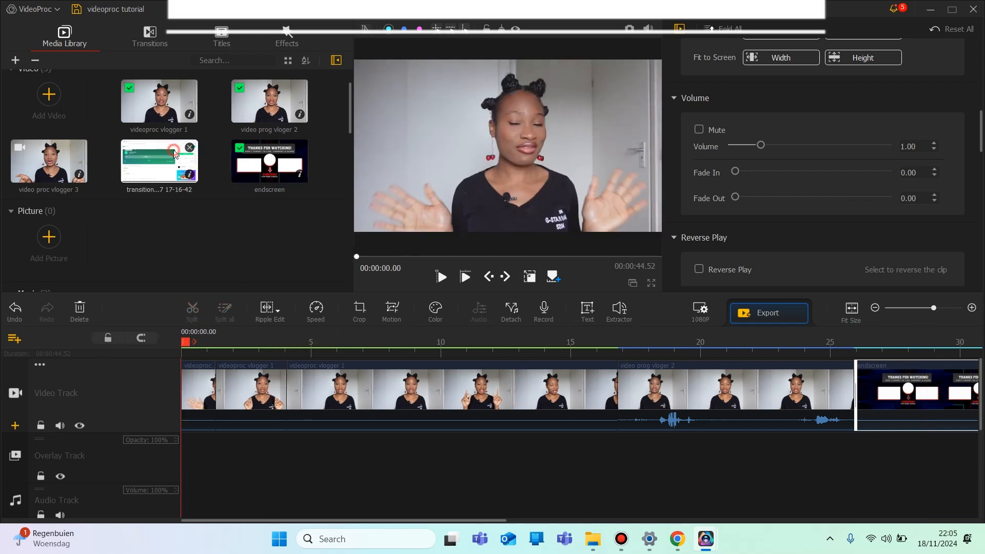
pyautogui.moveTo(175, 153); pyautogui.dragTo(244, 448)
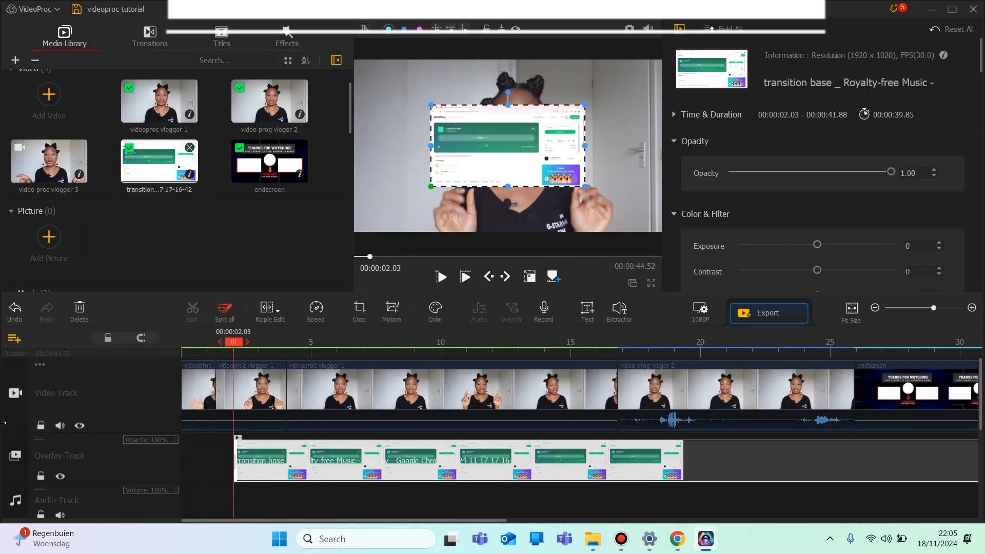
pyautogui.click(357, 457)
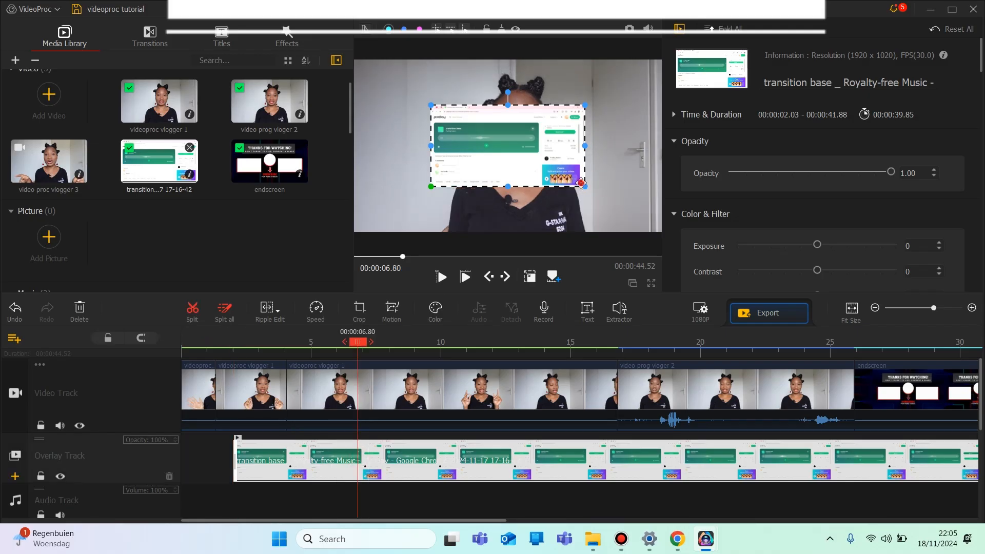
# Shrink the overlay recording to just over a third of the frame's width, place it in the lower-left corner of the frame, and preview it
pyautogui.moveTo(586, 186); pyautogui.dragTo(544, 166)
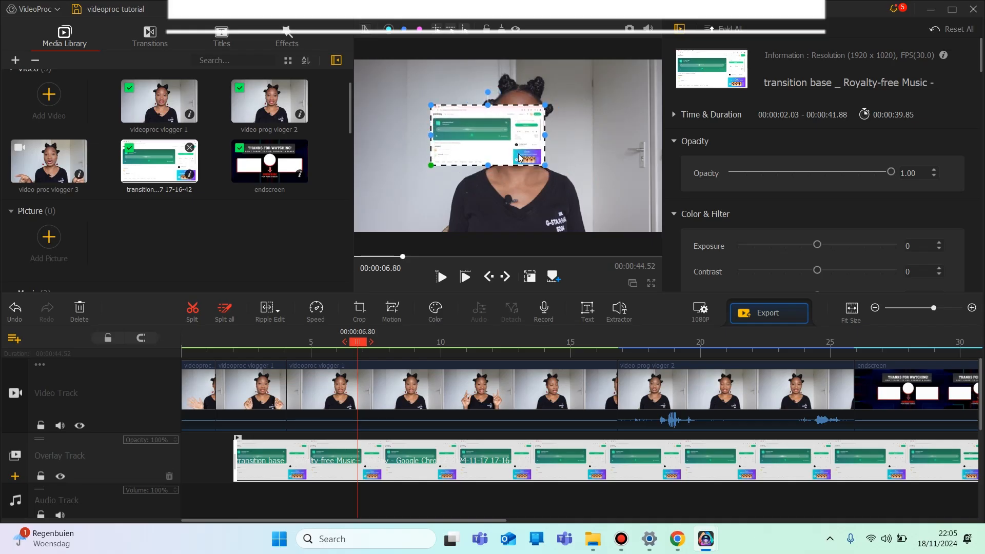
pyautogui.moveTo(495, 130); pyautogui.dragTo(590, 169)
pyautogui.moveTo(590, 73); pyautogui.dragTo(423, 197)
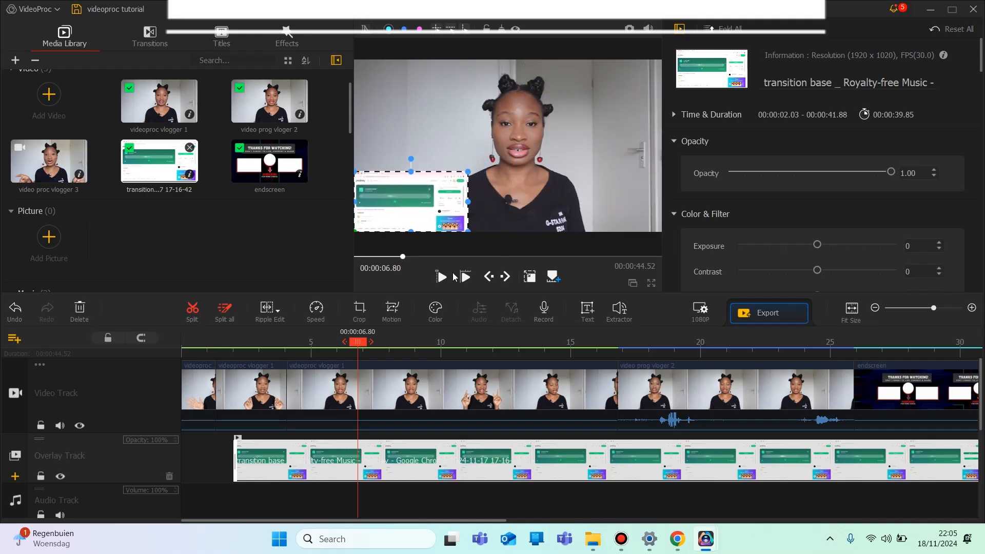
pyautogui.click(444, 279)
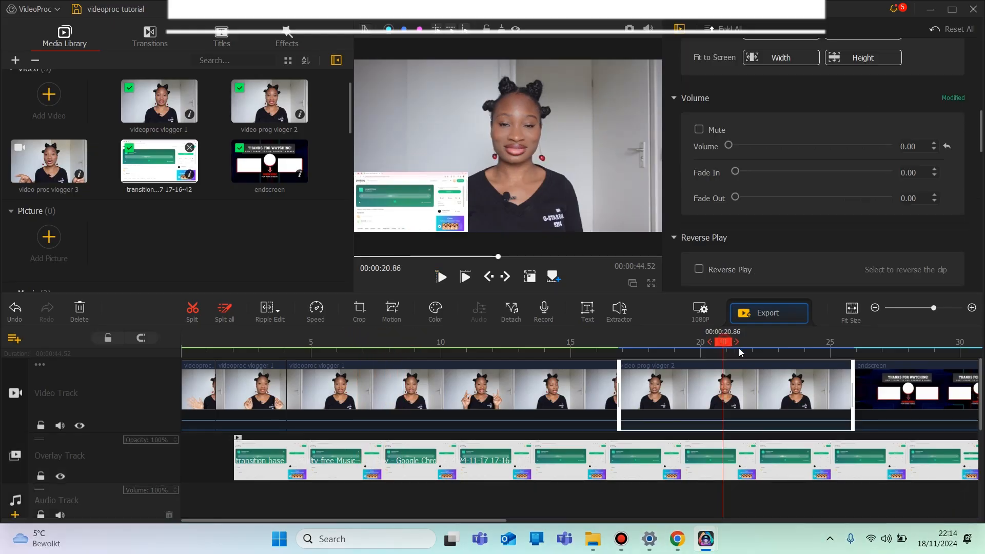
# Split the overlay recording at 00:00:25.92, where the "endscreen" clip begins, and delete the part that runs over the end screen
pyautogui.moveTo(740, 352); pyautogui.dragTo(875, 349)
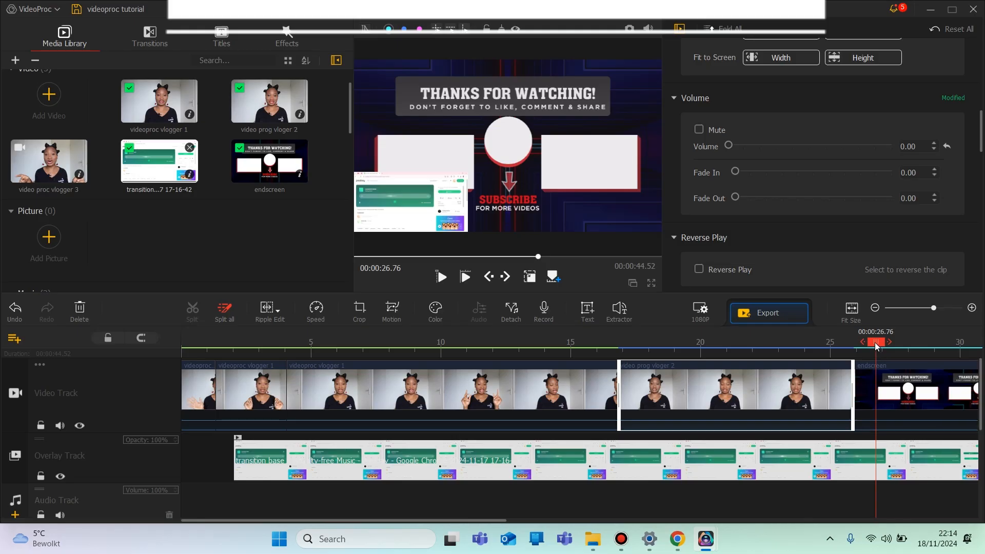
pyautogui.click(853, 345)
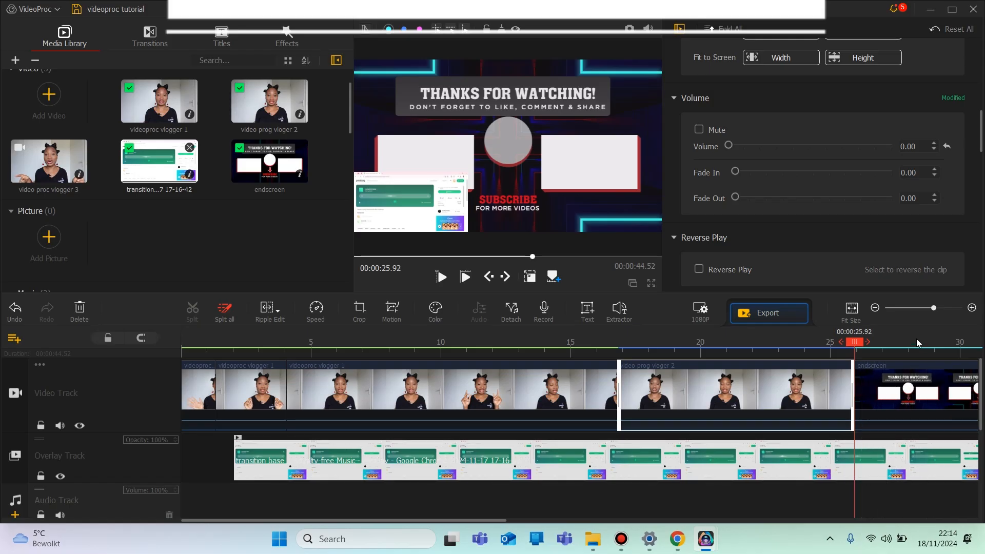
pyautogui.click(870, 468)
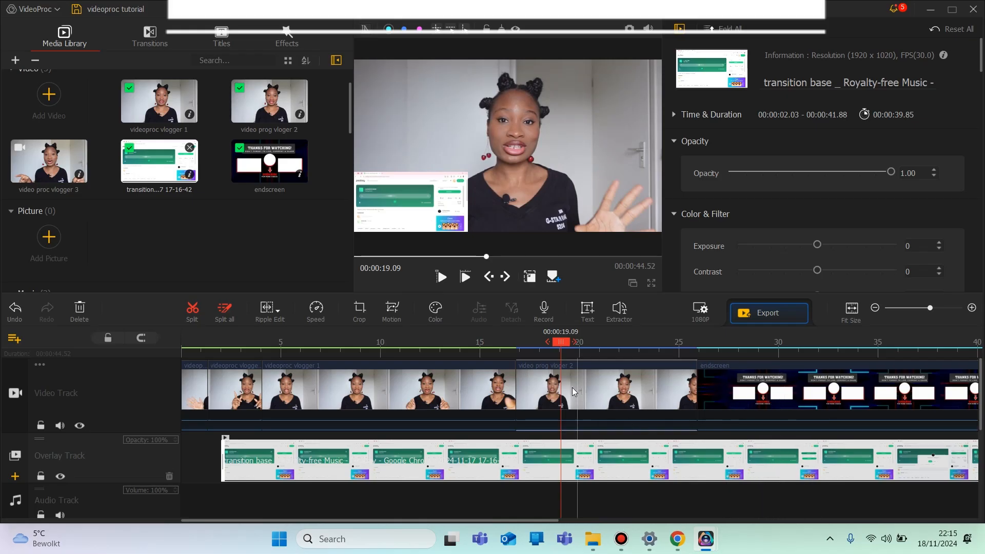
pyautogui.moveTo(563, 342)
pyautogui.mouseDown()
pyautogui.moveTo(648, 342)
pyautogui.moveTo(561, 342)
pyautogui.moveTo(777, 364)
pyautogui.mouseUp()
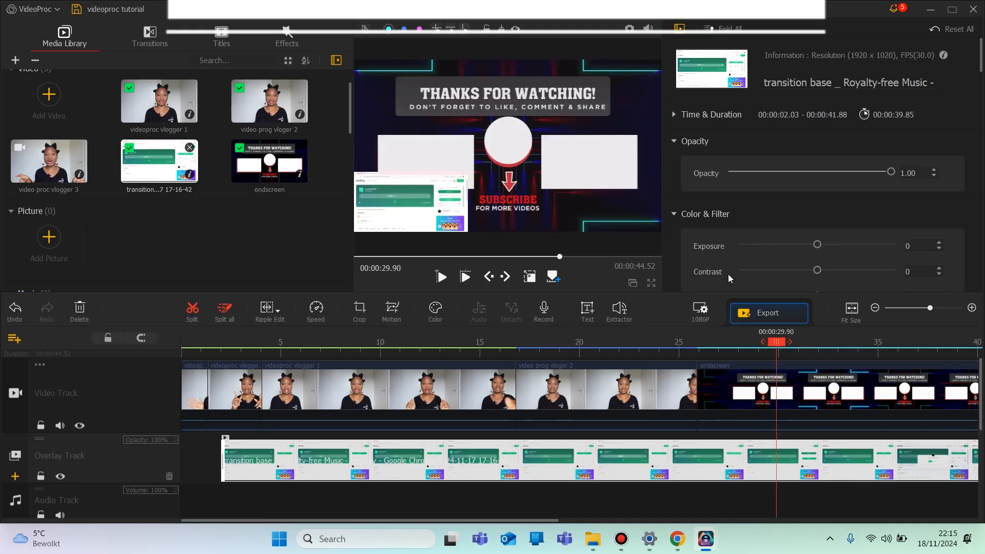
pyautogui.moveTo(754, 343); pyautogui.dragTo(696, 342)
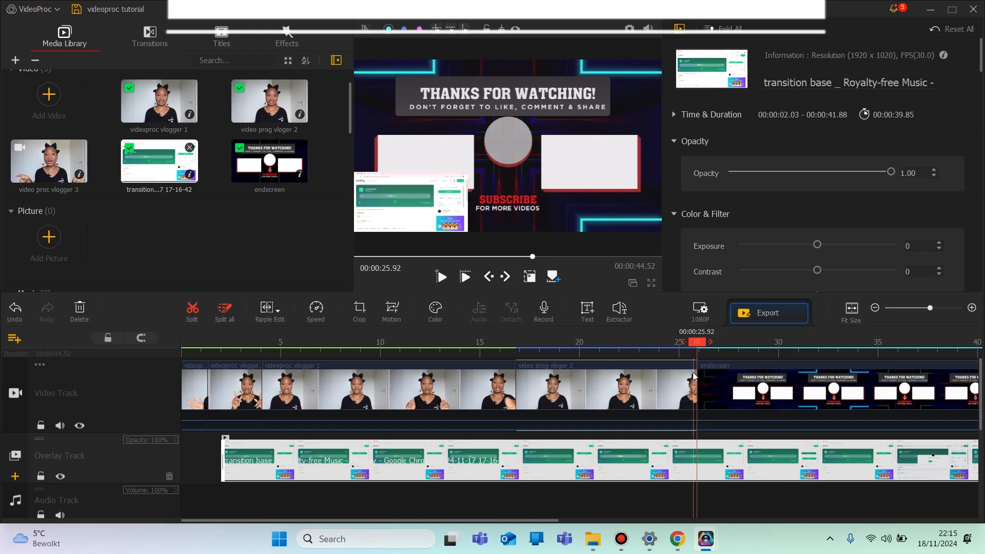
pyautogui.click(707, 455)
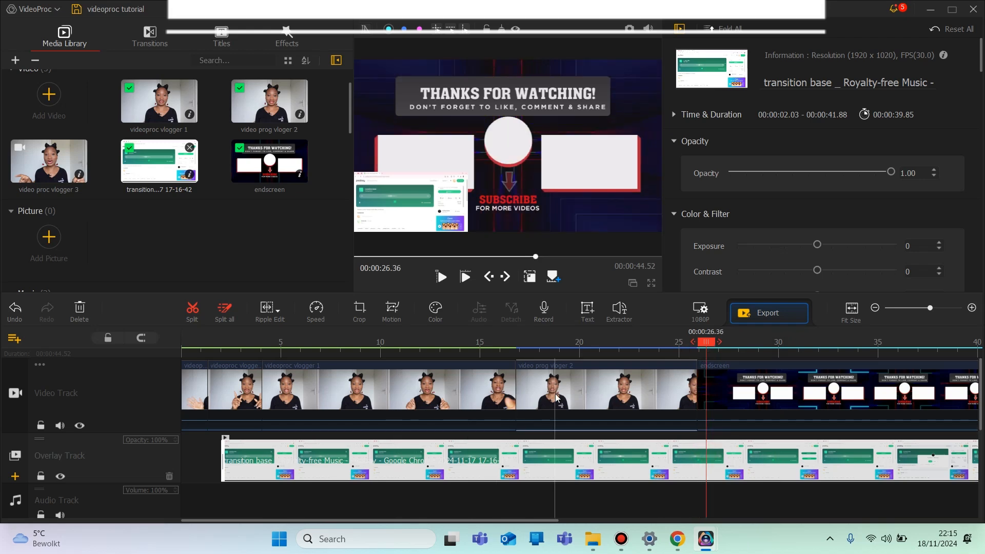
pyautogui.click(695, 456)
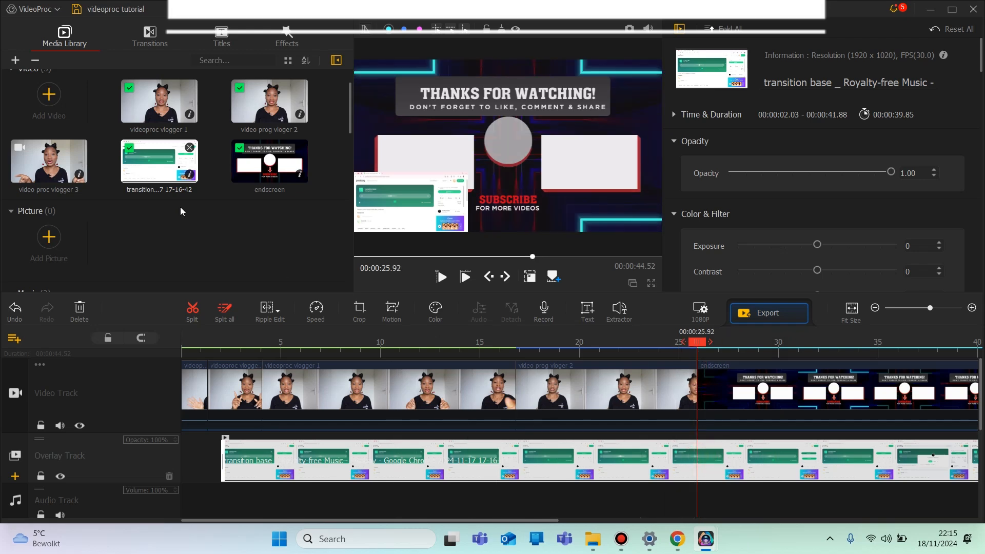
pyautogui.click(187, 310)
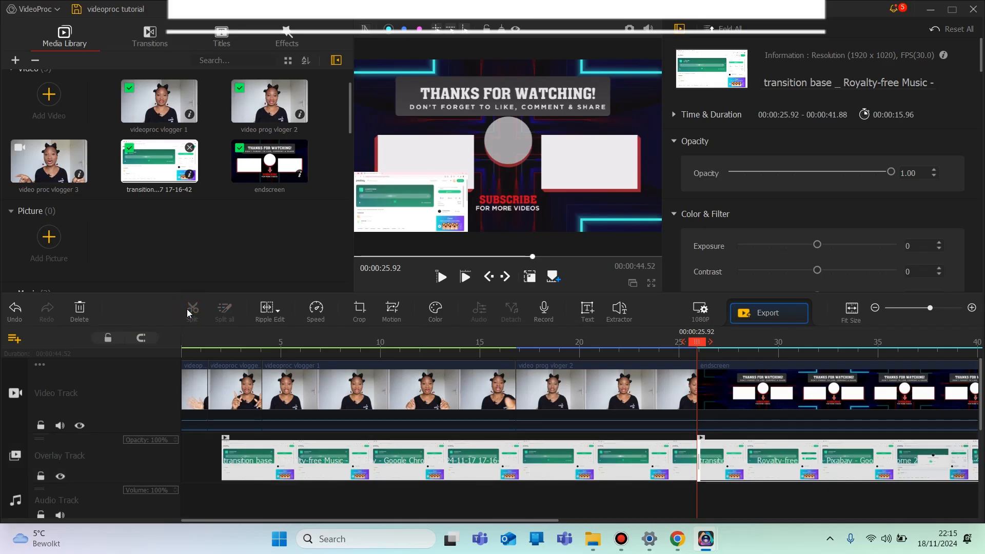
pyautogui.click(758, 461)
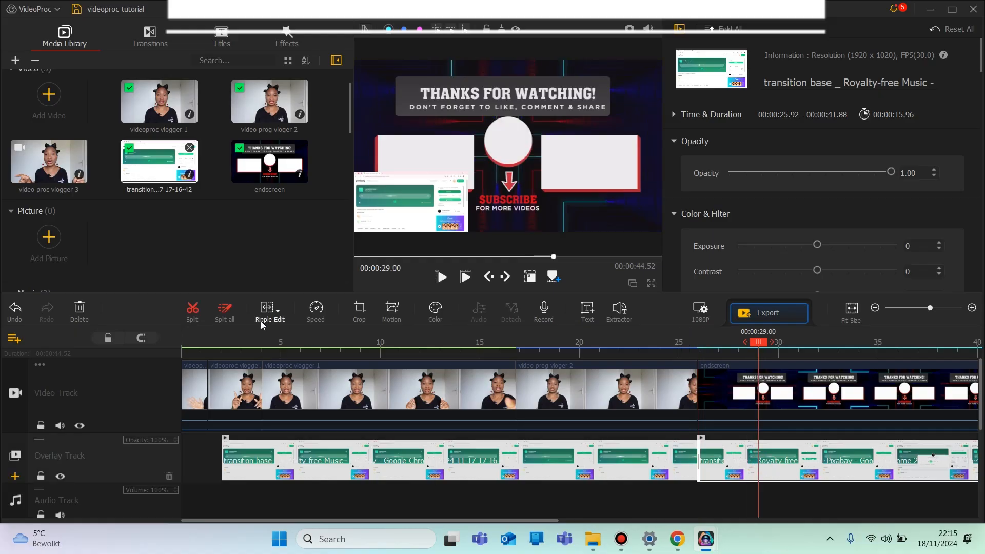
pyautogui.click(79, 308)
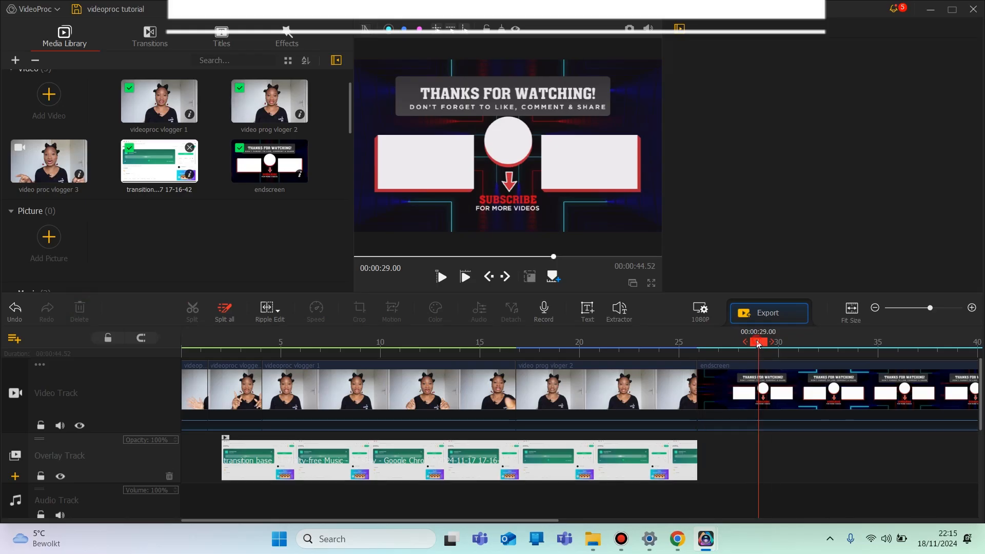
# Preview the change from the vlog footage with its overlay to the "endscreen" clip, starting at 00:00:25.53
pyautogui.moveTo(758, 343); pyautogui.dragTo(687, 352)
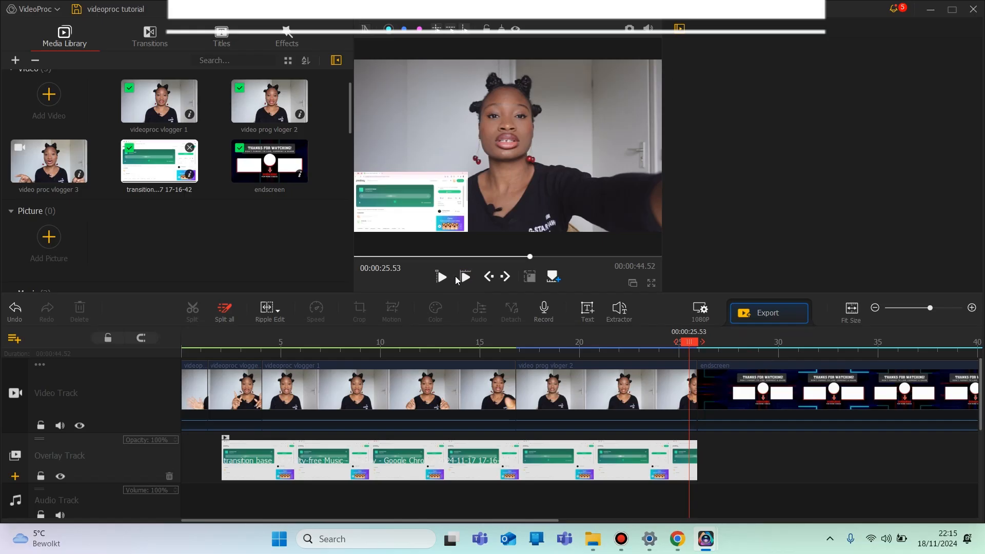
pyautogui.click(447, 279)
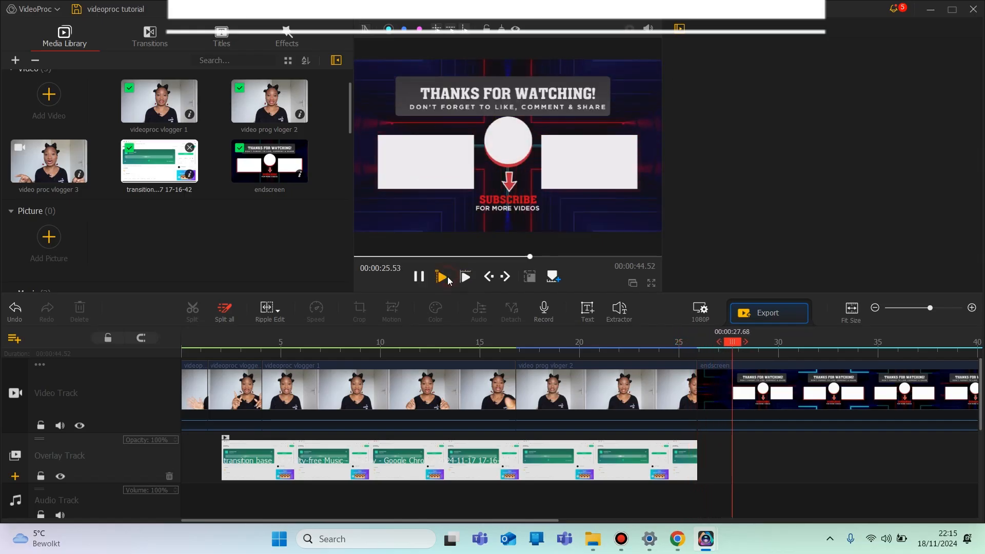
pyautogui.click(447, 278)
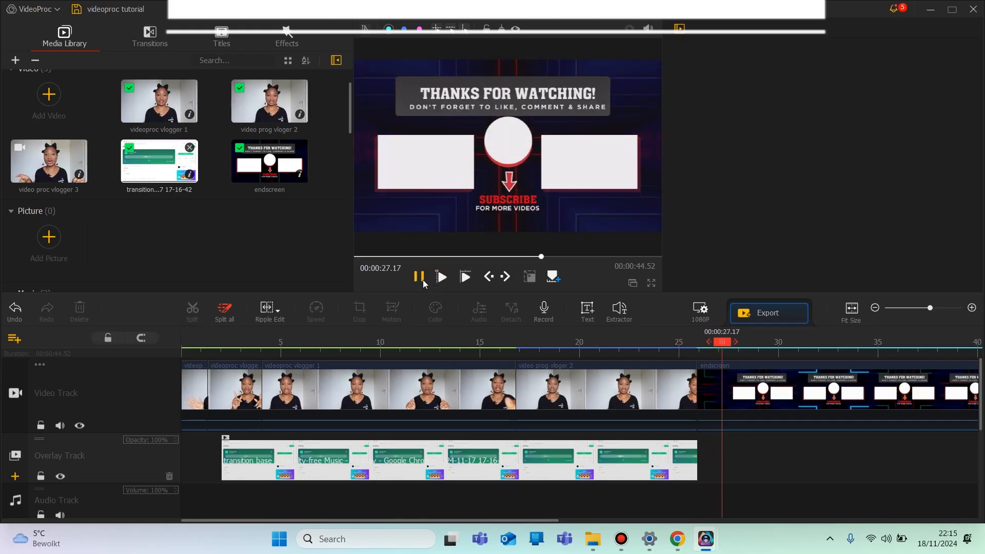
pyautogui.click(420, 278)
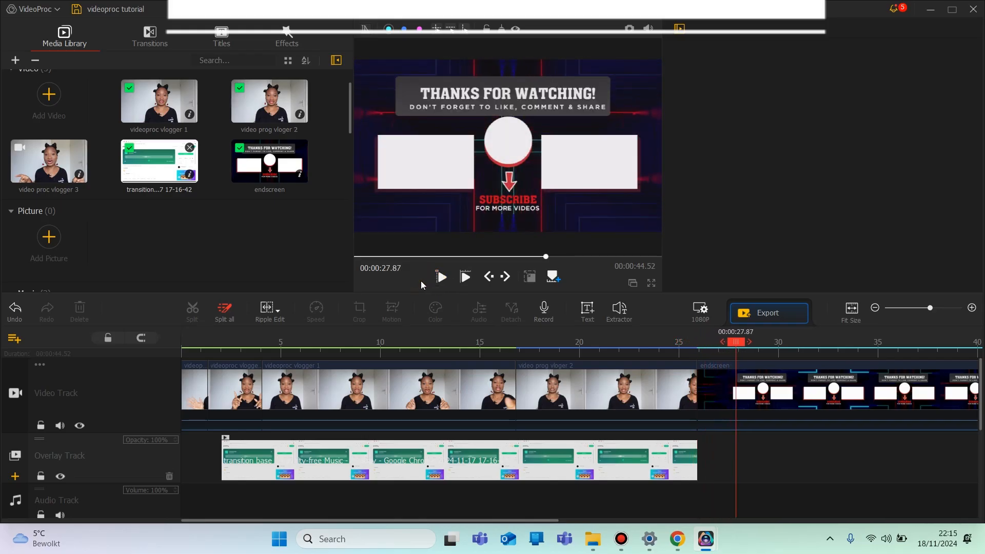
# Trim the end of the overlay recording back to 00:00:25.33, slightly before the "endscreen" clip starts
pyautogui.click(151, 33)
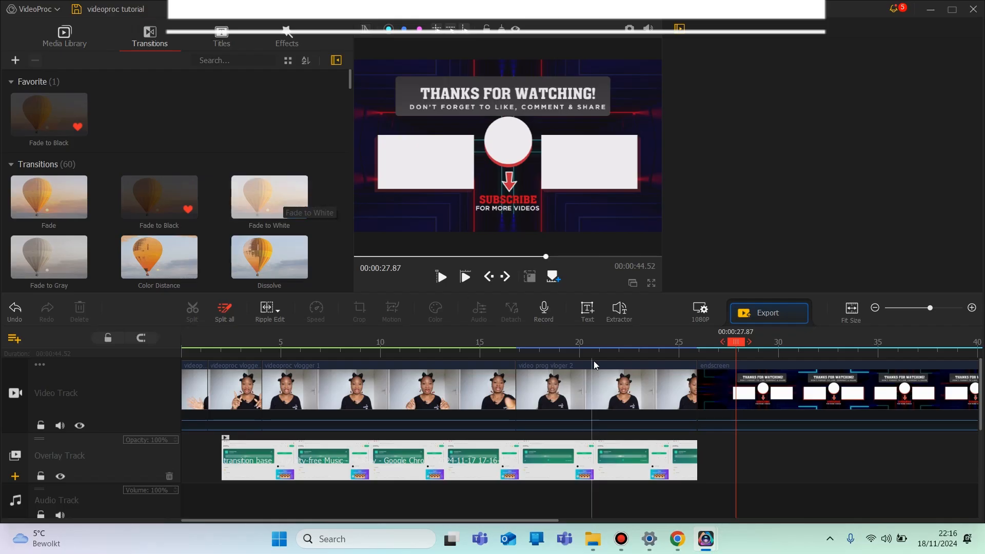
pyautogui.moveTo(735, 342); pyautogui.dragTo(695, 344)
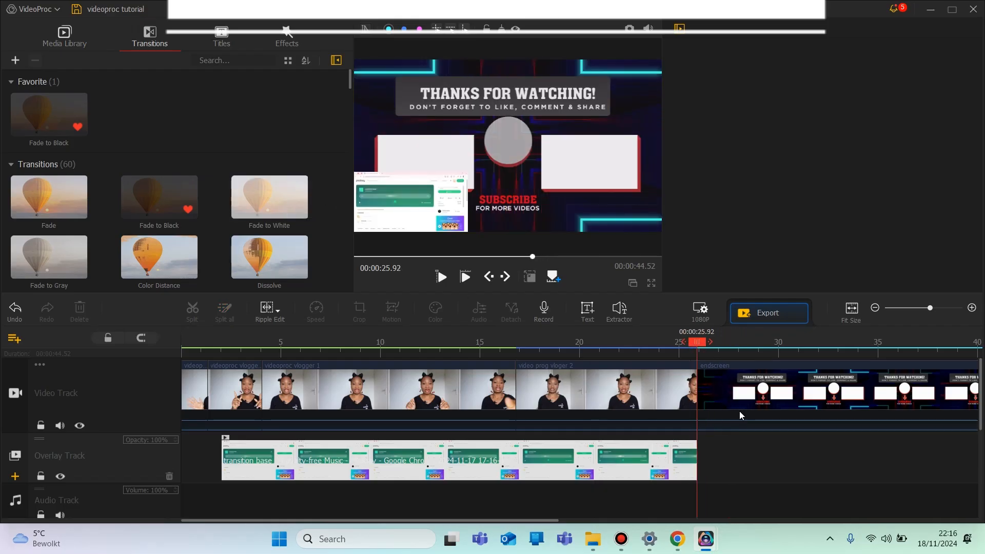
pyautogui.click(681, 459)
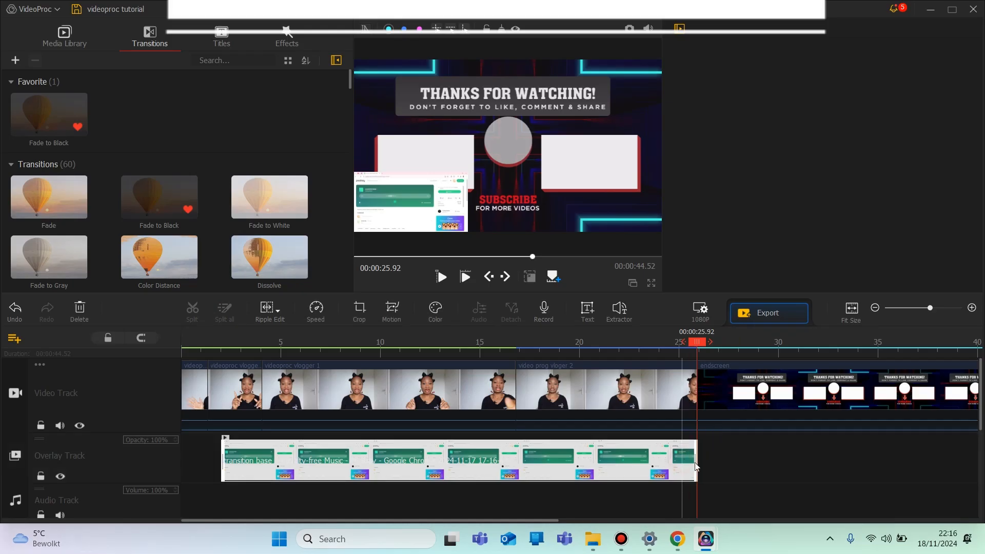
pyautogui.moveTo(694, 463); pyautogui.dragTo(683, 464)
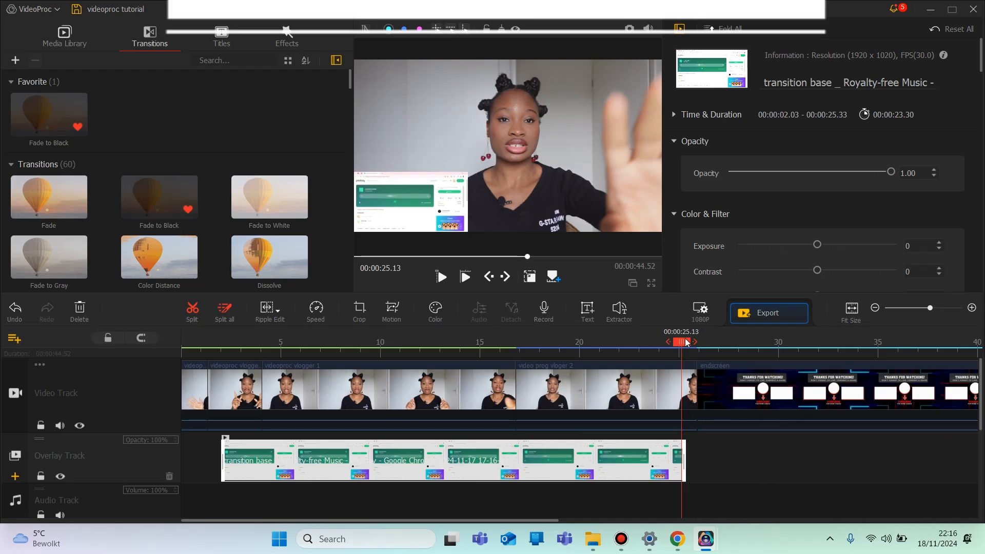
# Try the Clock Wipe transition at 00:00:25.92 between the "video prog vloger 2" and "endscreen" clips
pyautogui.moveTo(694, 342); pyautogui.dragTo(703, 341)
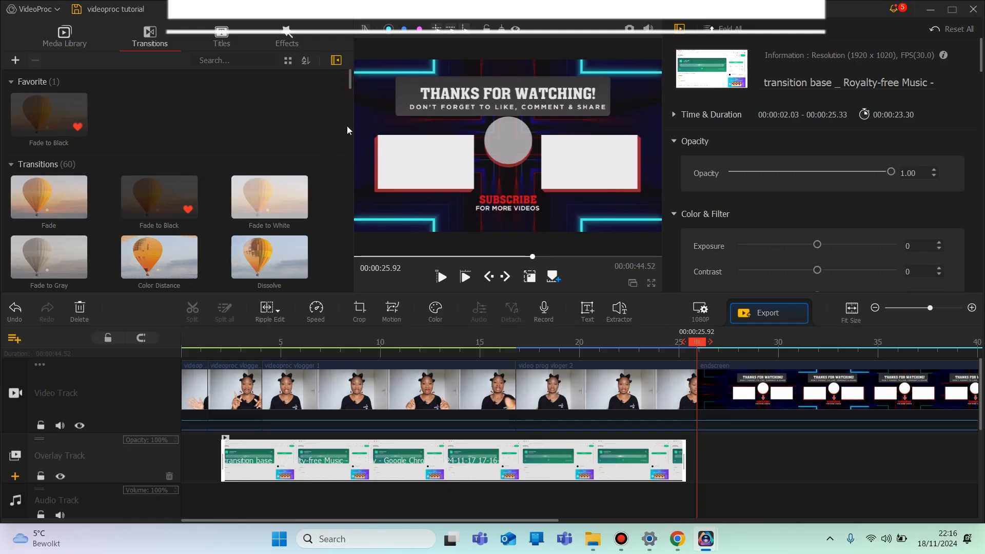
pyautogui.moveTo(351, 82); pyautogui.dragTo(343, 146)
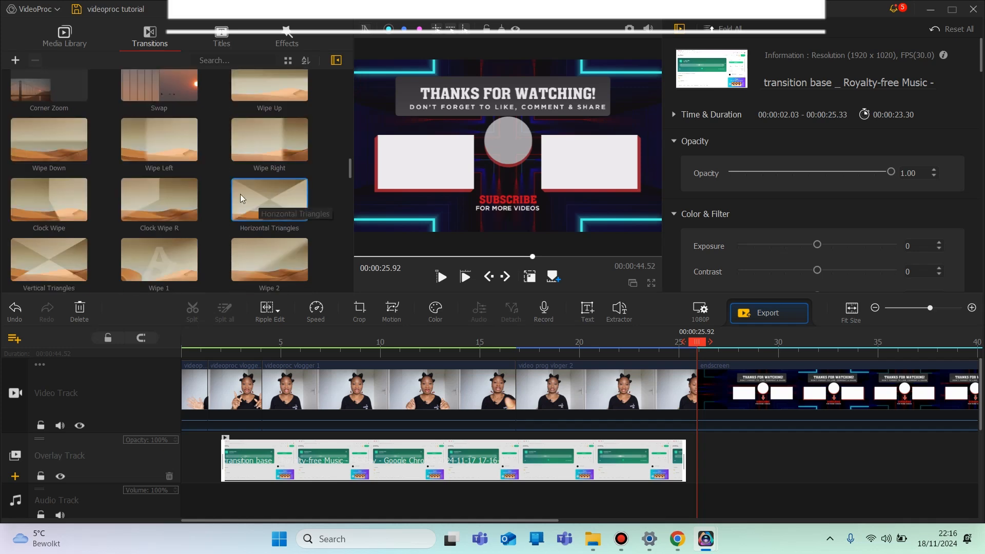
pyautogui.click(60, 191)
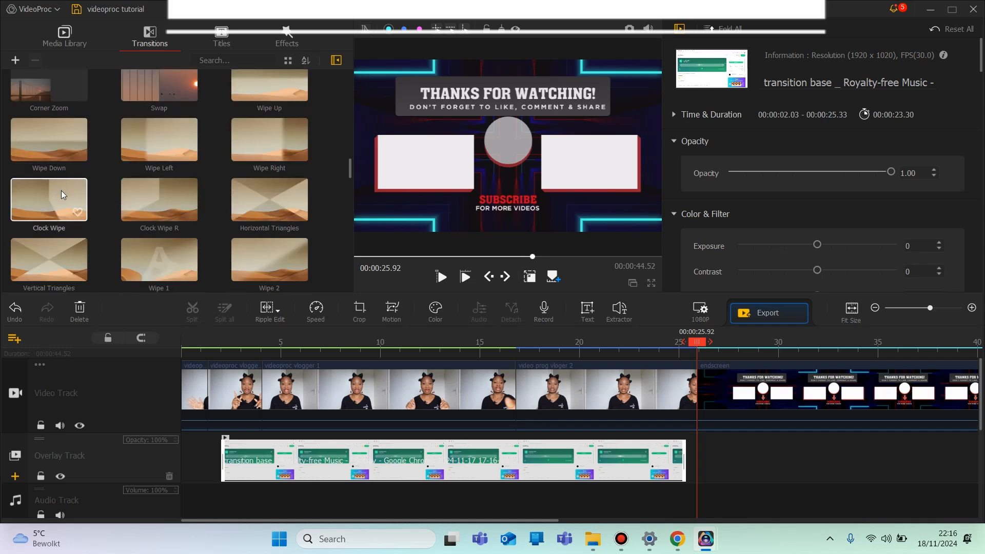
pyautogui.moveTo(61, 190); pyautogui.dragTo(710, 364)
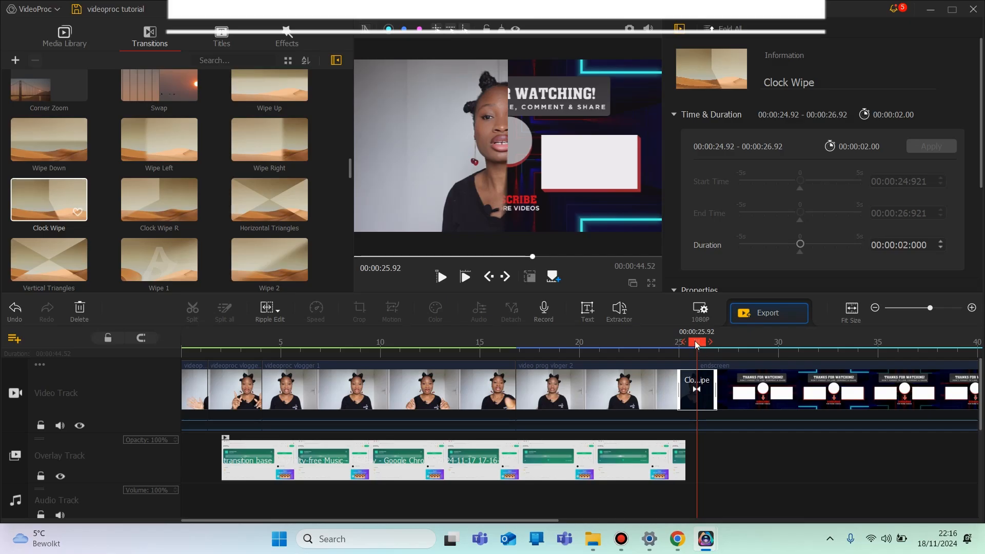
# Move the playhead to 00:00:24.92 and shorten the Clock Wipe transition to 0.900 seconds
pyautogui.click(666, 346)
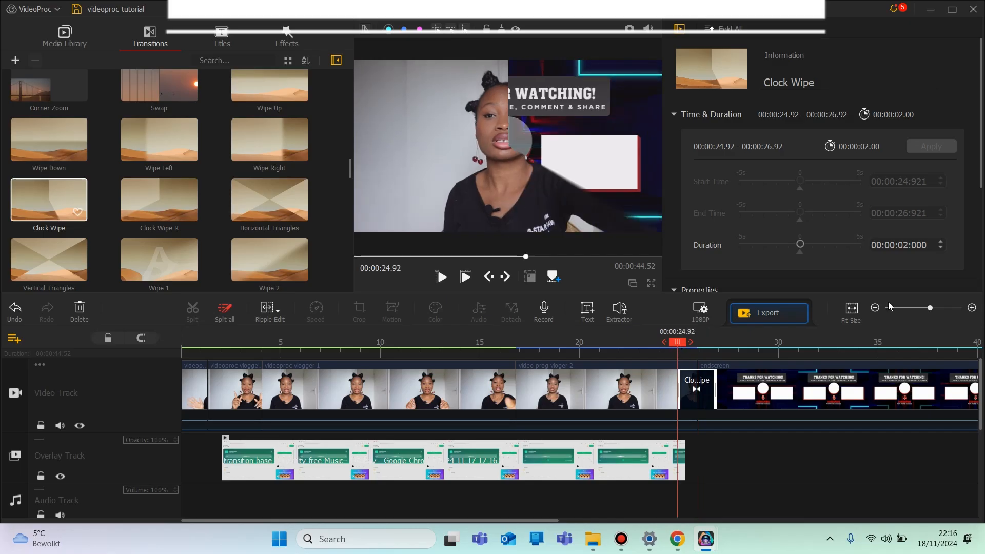
pyautogui.click(801, 244)
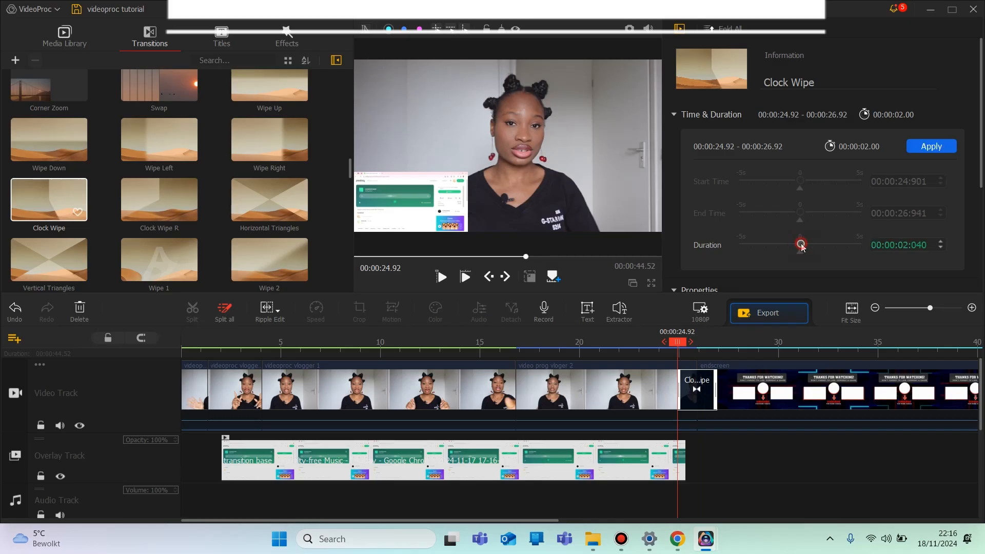
pyautogui.moveTo(803, 248)
pyautogui.mouseDown()
pyautogui.moveTo(778, 249)
pyautogui.moveTo(788, 249)
pyautogui.mouseUp()
pyautogui.click(932, 147)
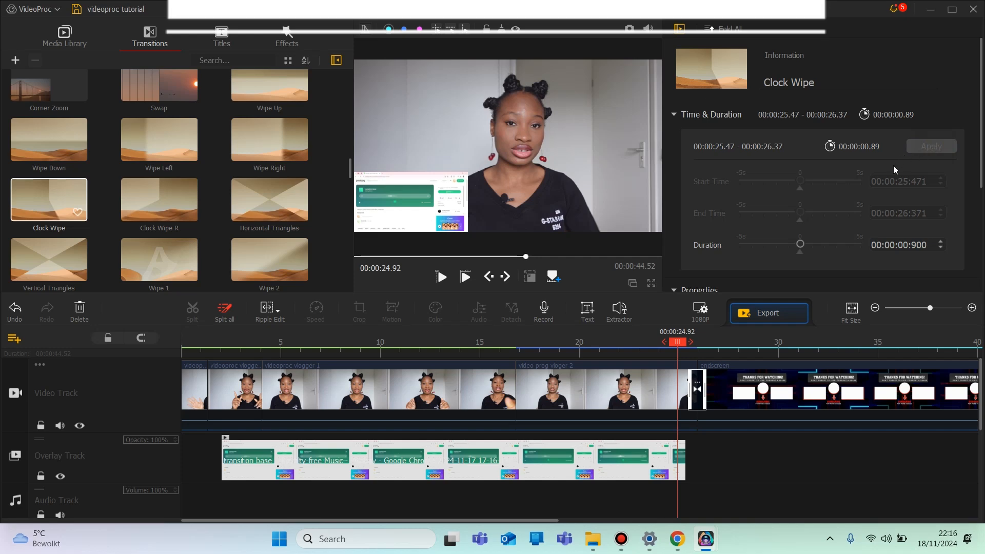
# Preview the shortened Clock Wipe transition from 00:00:24.92 and undo its addition
pyautogui.click(439, 277)
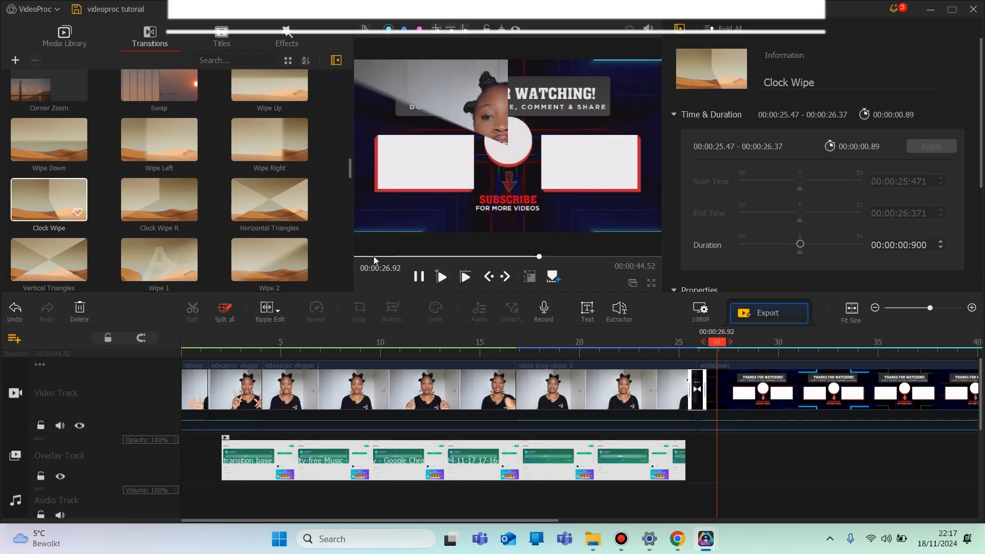
pyautogui.click(419, 277)
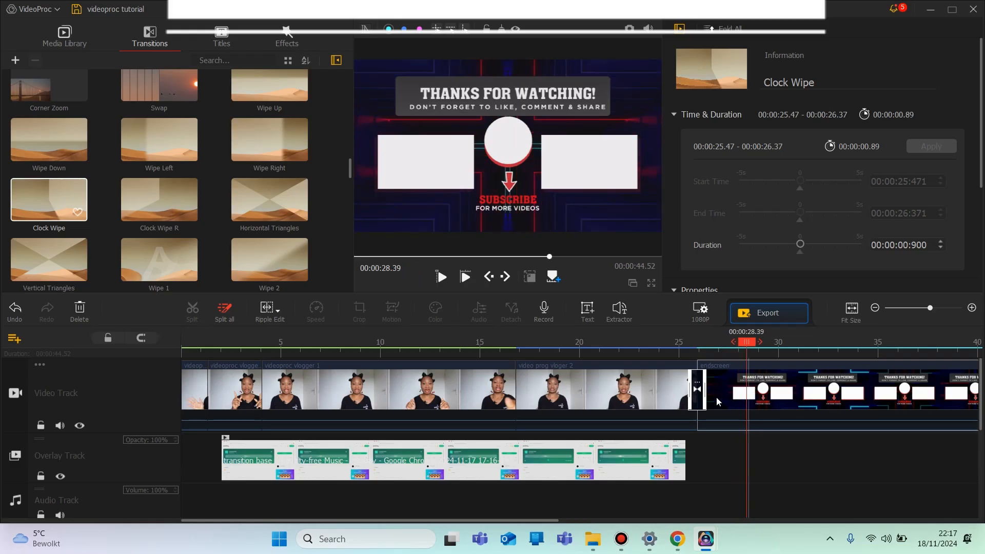
pyautogui.click(28, 313)
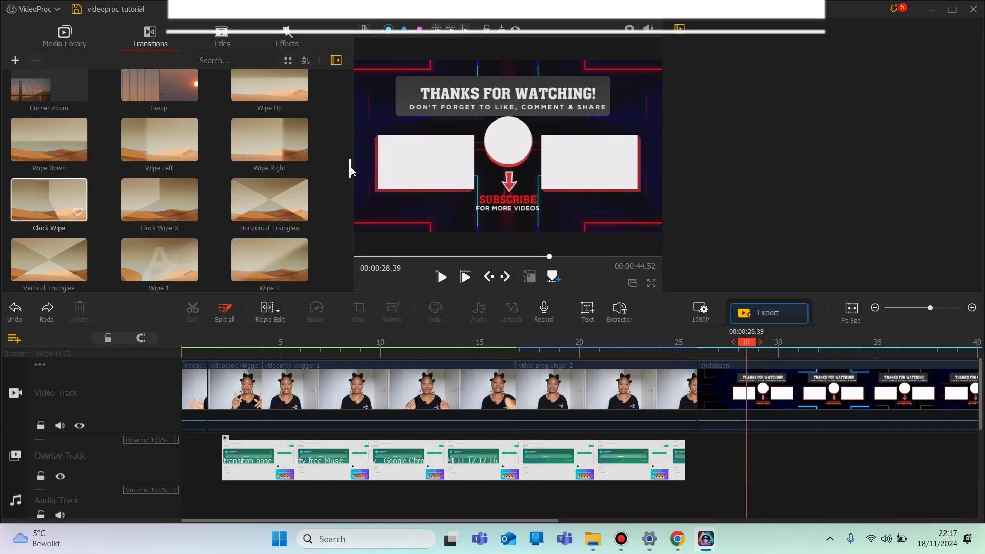
# Try the Swap transition between the "video prog vloger 2" and "endscreen" clips
pyautogui.moveTo(351, 168); pyautogui.dragTo(351, 155)
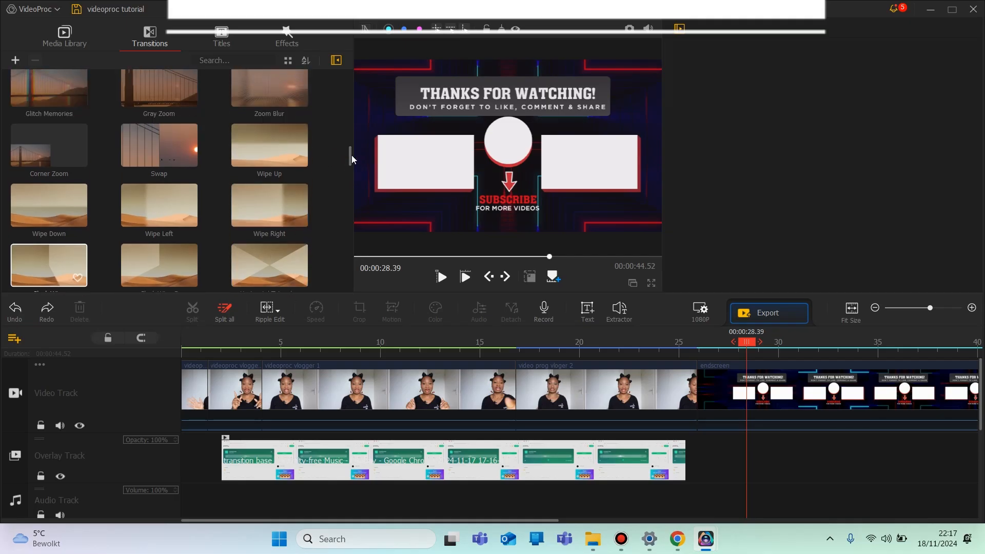
pyautogui.click(162, 140)
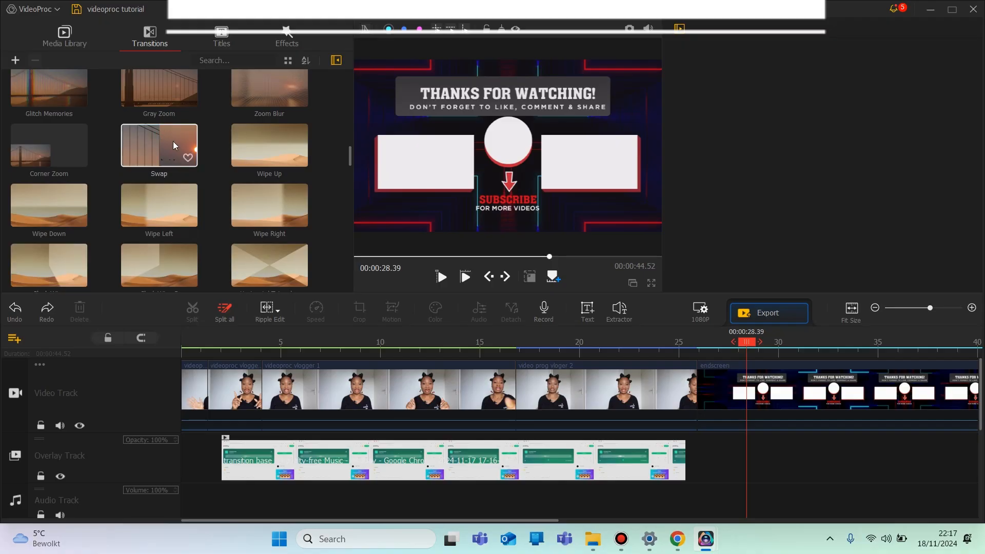
pyautogui.moveTo(163, 150); pyautogui.dragTo(706, 381)
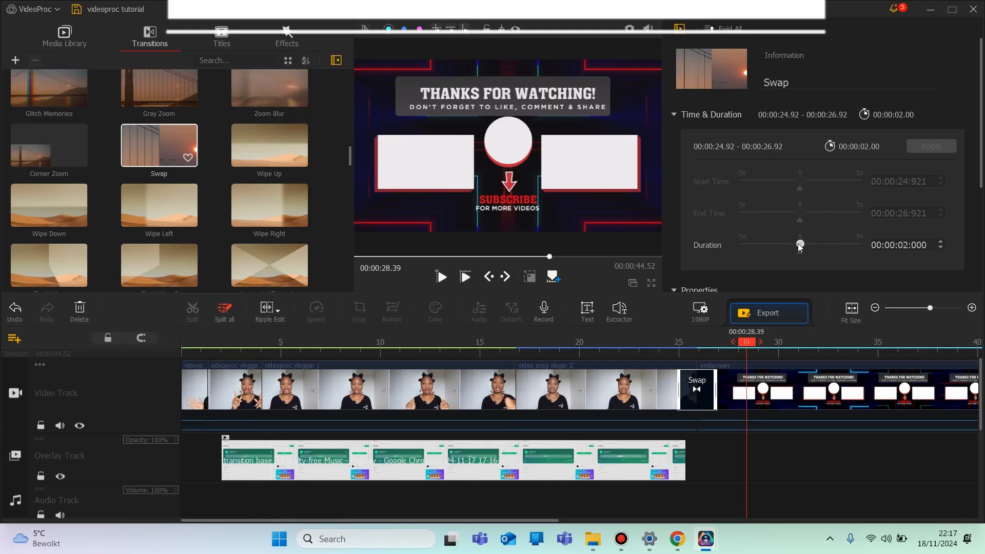
# Move the playhead to 00:00:25.33 and set the Swap transition's duration to 1.207 seconds
pyautogui.moveTo(799, 244); pyautogui.dragTo(776, 244)
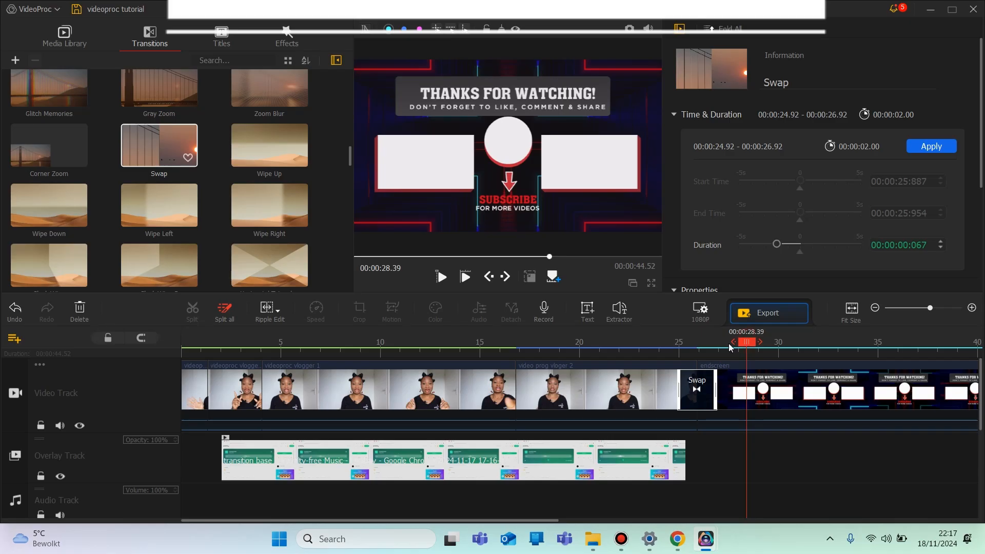
pyautogui.moveTo(729, 347); pyautogui.dragTo(685, 349)
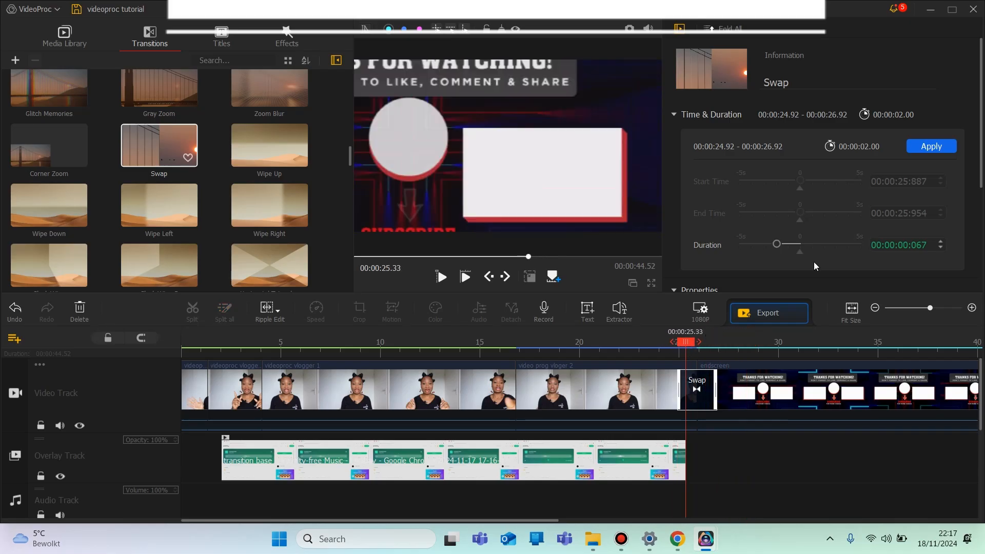
pyautogui.click(930, 146)
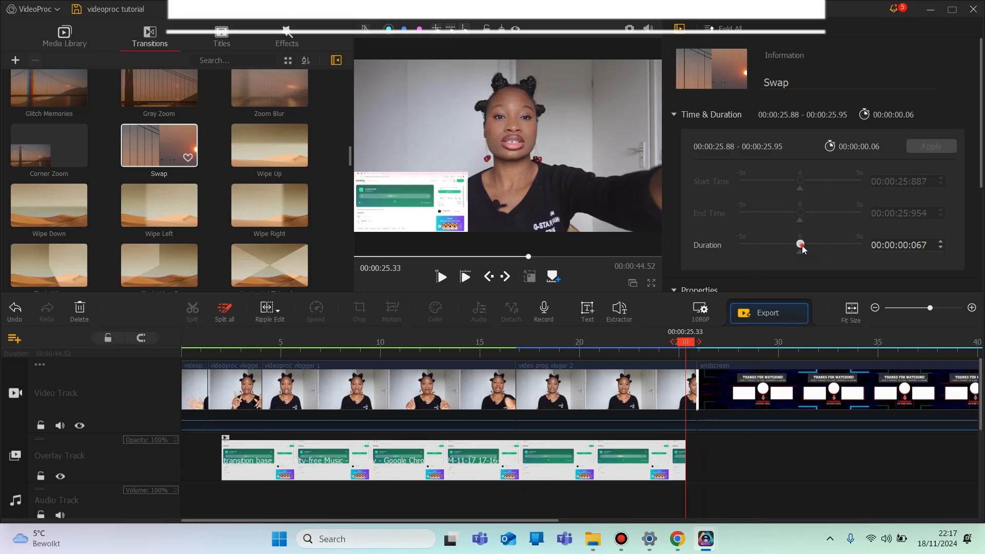
pyautogui.moveTo(801, 247); pyautogui.dragTo(815, 248)
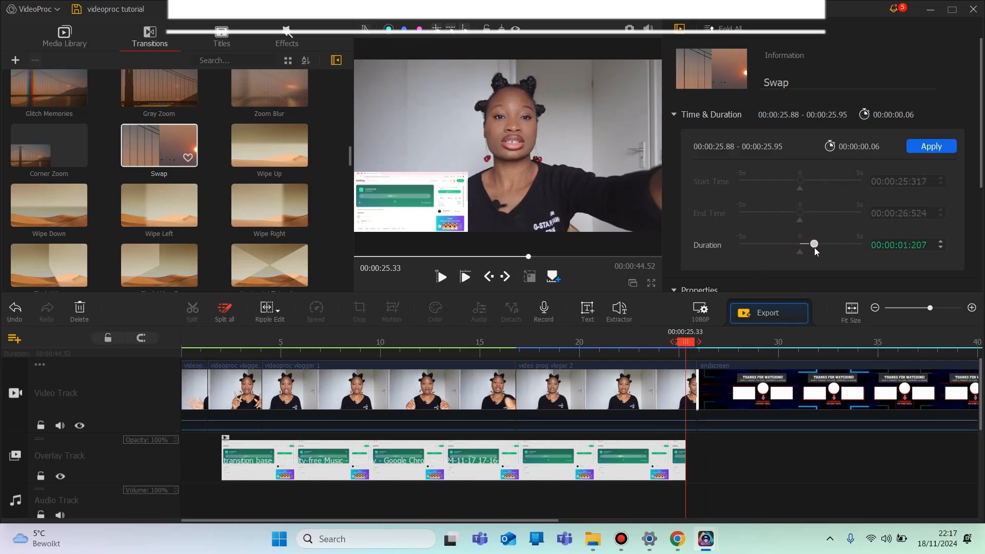
pyautogui.click(929, 148)
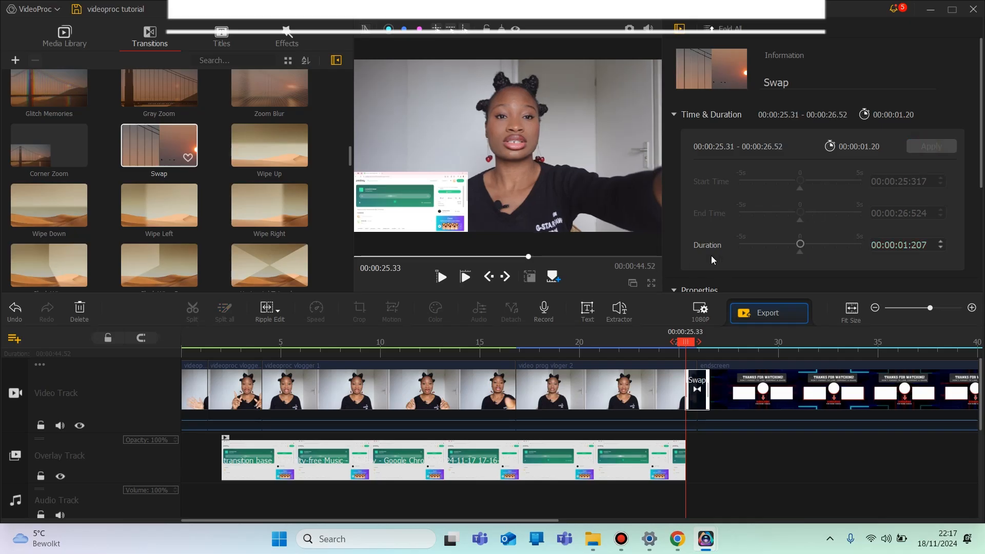
# Preview the Swap transition from 00:00:25.33 and undo its addition
pyautogui.click(440, 277)
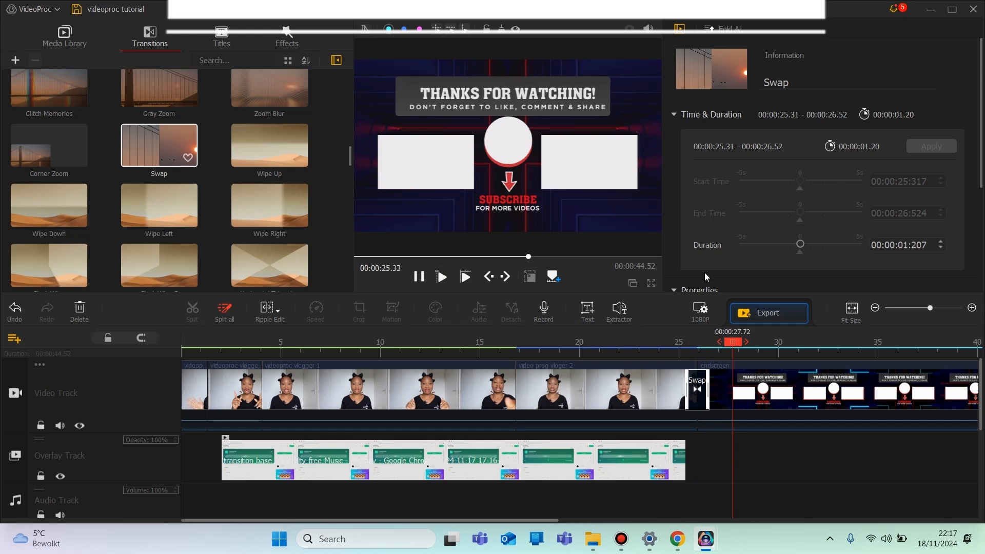
pyautogui.click(21, 310)
pyautogui.click(753, 346)
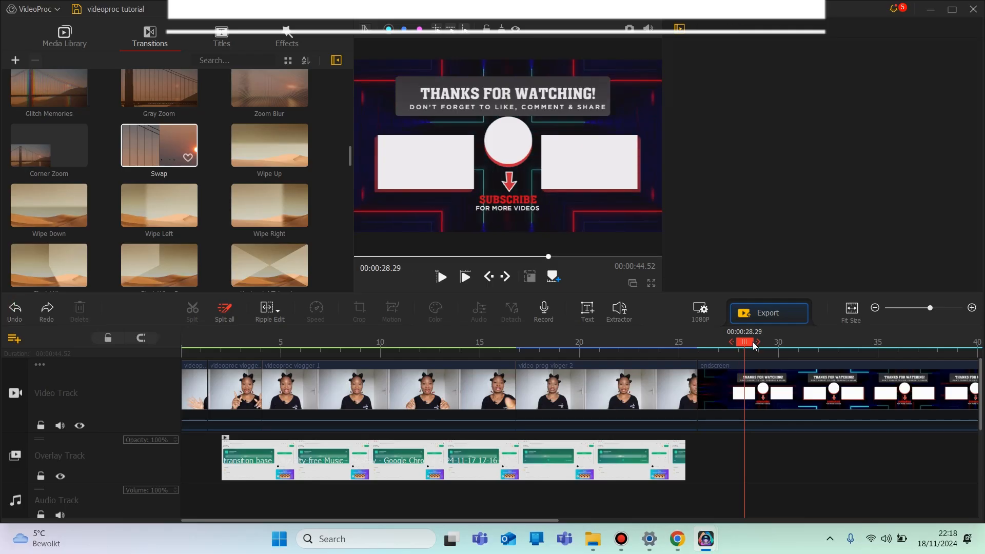
# Play the opening of the vlog and add the Credit 1 title to the overlay track, starting at 00:00:02.70
pyautogui.click(224, 43)
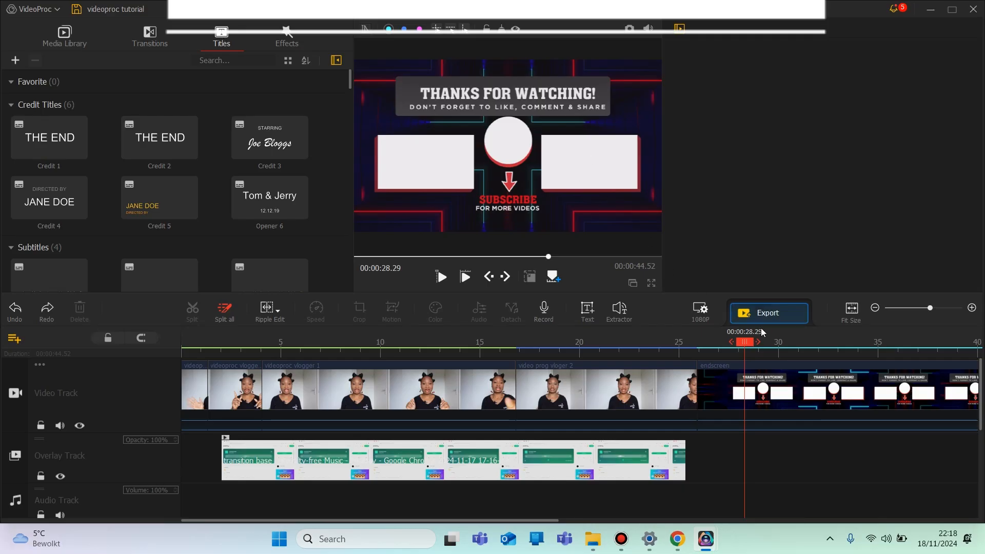
pyautogui.click(461, 278)
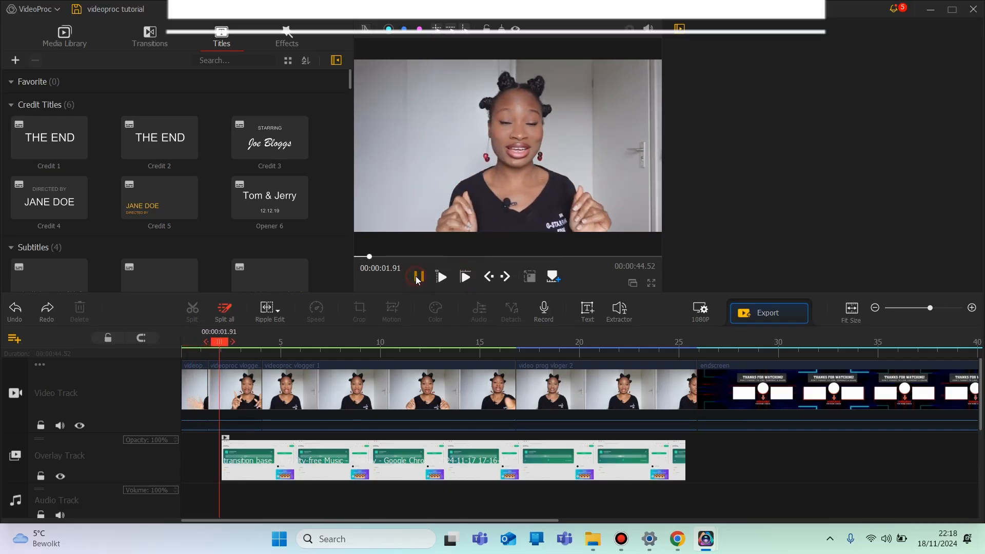
pyautogui.click(420, 277)
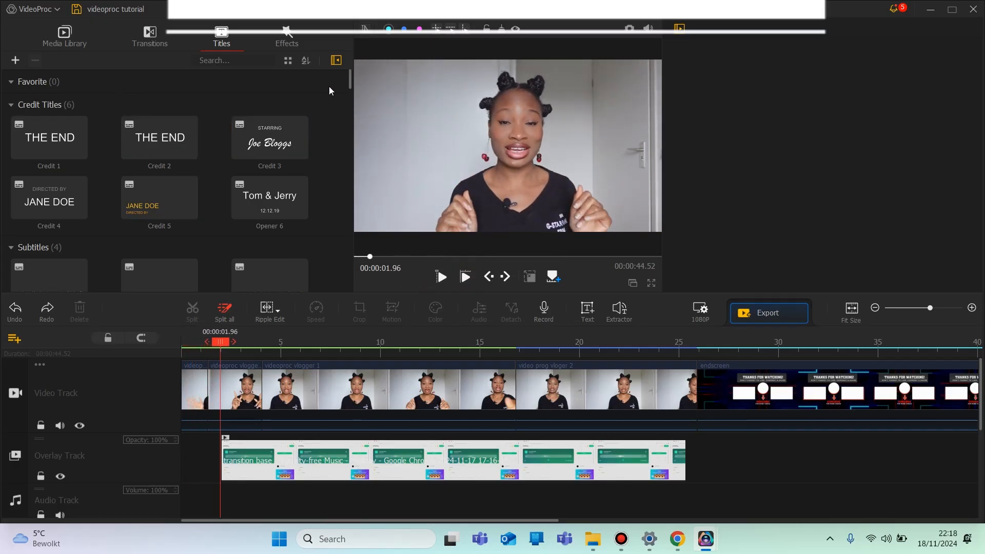
pyautogui.moveTo(351, 81); pyautogui.dragTo(350, 60)
pyautogui.moveTo(49, 141); pyautogui.dragTo(245, 452)
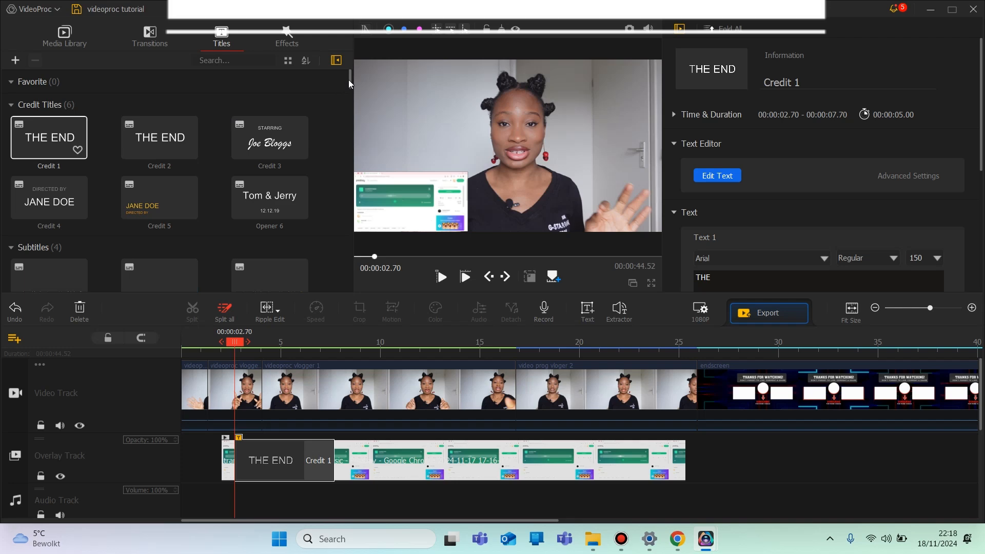
# Try the Title 1 preset on the subtitle track at 00:00:02.70 and delete it
pyautogui.moveTo(349, 79); pyautogui.dragTo(315, 297)
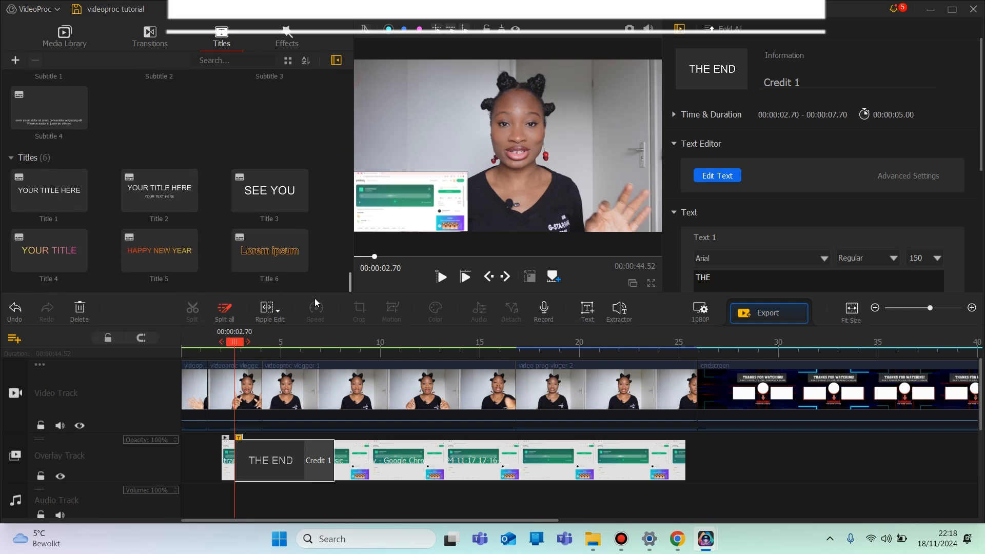
pyautogui.moveTo(68, 197); pyautogui.dragTo(294, 448)
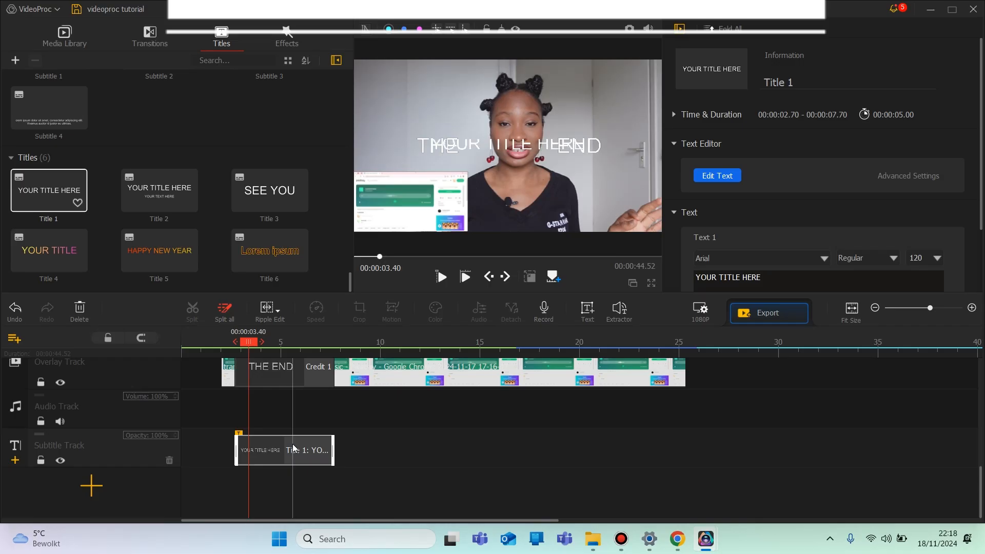
pyautogui.click(285, 460)
pyautogui.press('Delete')
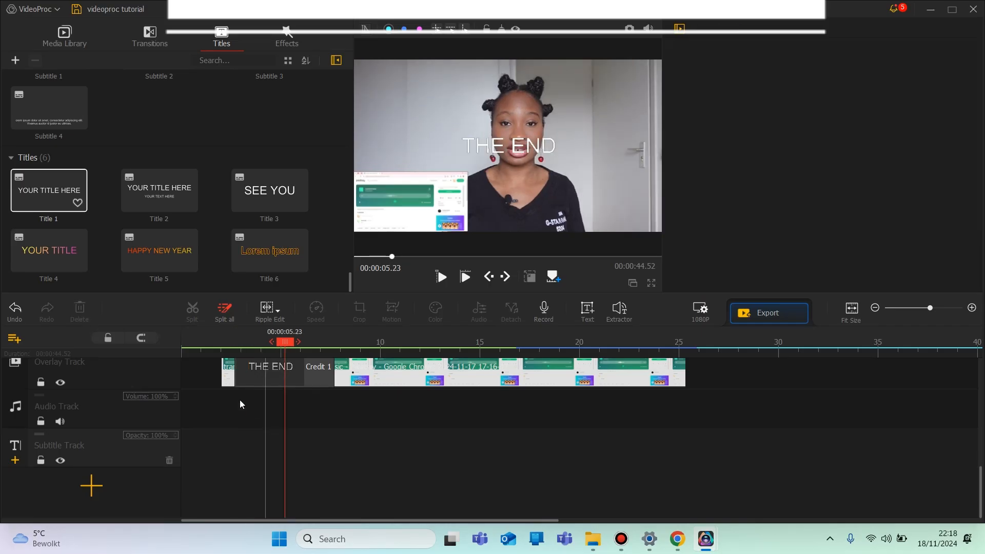
# Try to edit the "THE END" text of the Credit 1 title directly in the preview
pyautogui.click(299, 369)
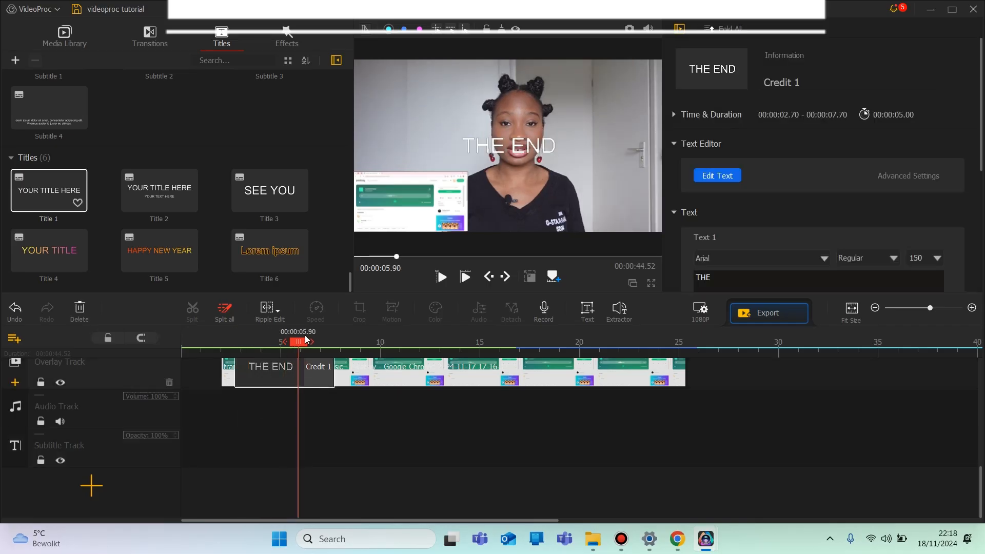
pyautogui.click(517, 149)
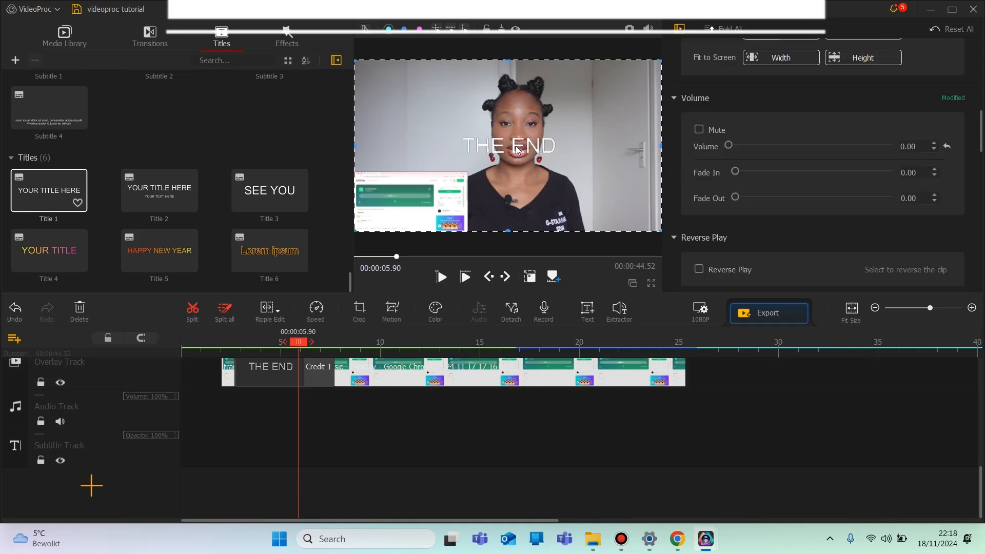
pyautogui.click(515, 146)
pyautogui.click(516, 146)
pyautogui.click(516, 146)
# Replace the Credit 1 title's two text lines with the presenter's first name and surname
pyautogui.click(276, 365)
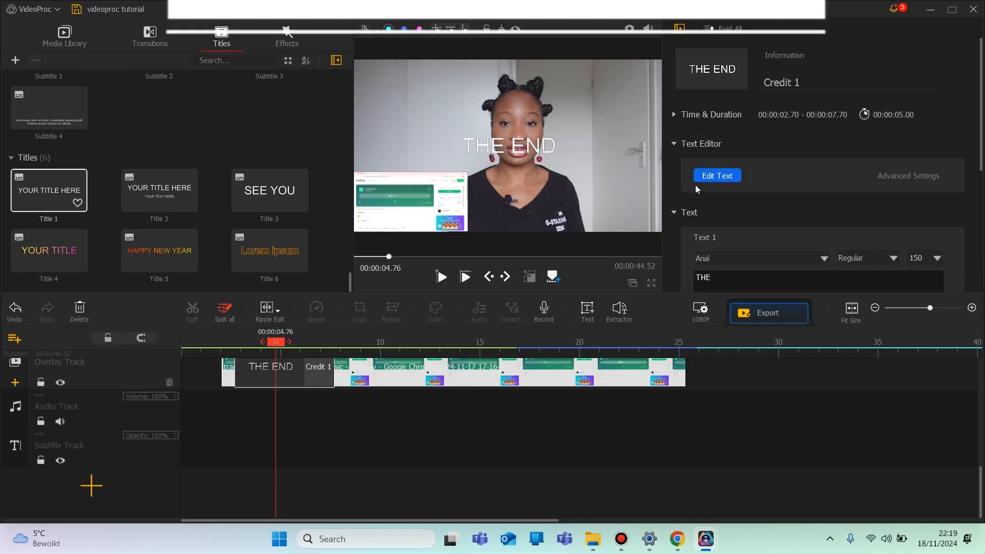
pyautogui.click(725, 178)
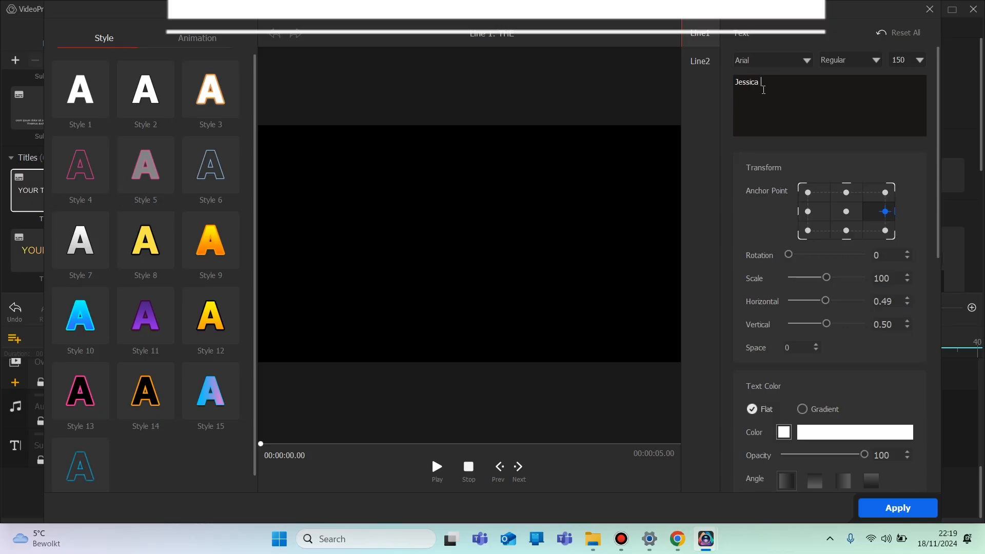
pyautogui.click(699, 61)
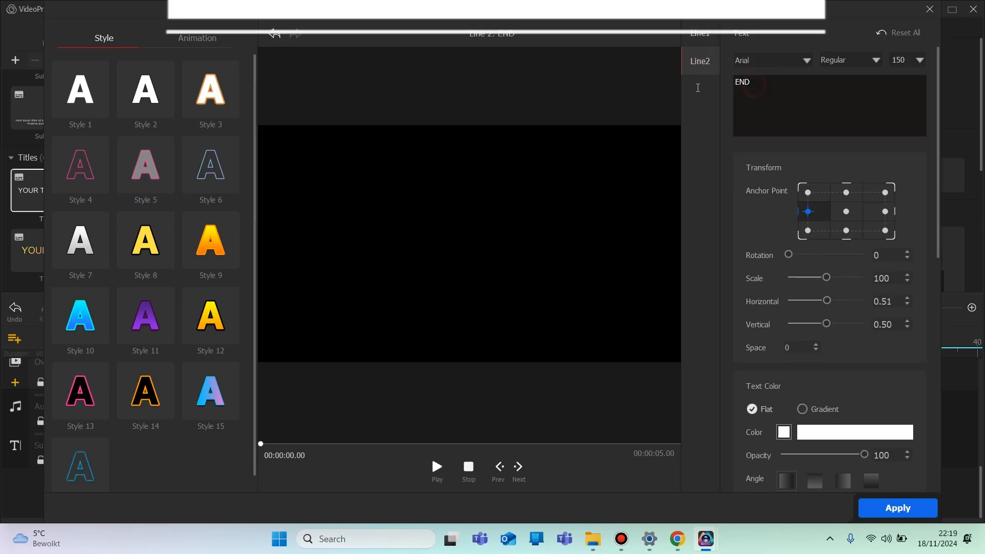
pyautogui.hotkey('ctrl', 'a')
pyautogui.write('oko')
pyautogui.click(906, 509)
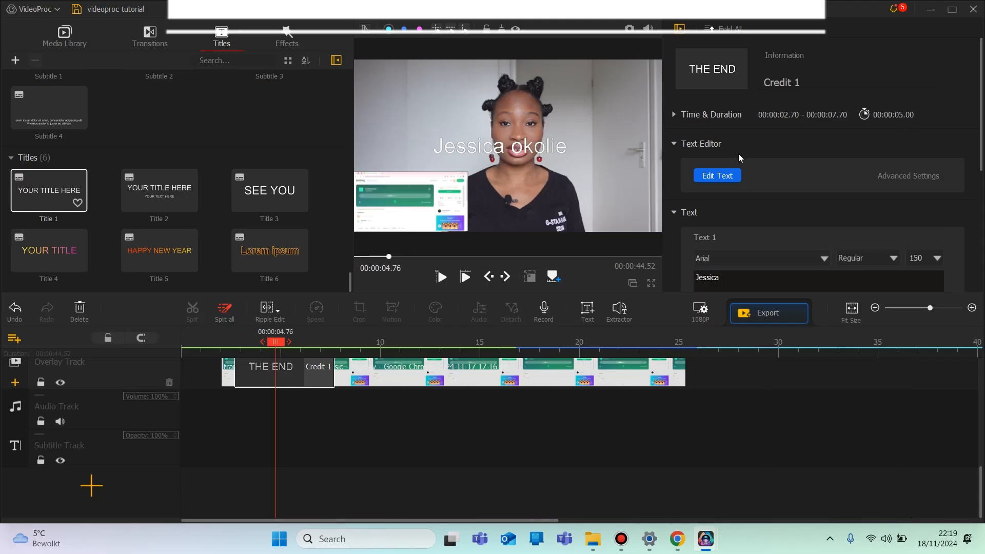
# Apply the Style 12 text style to the first line of the Credit 1 title
pyautogui.click(716, 179)
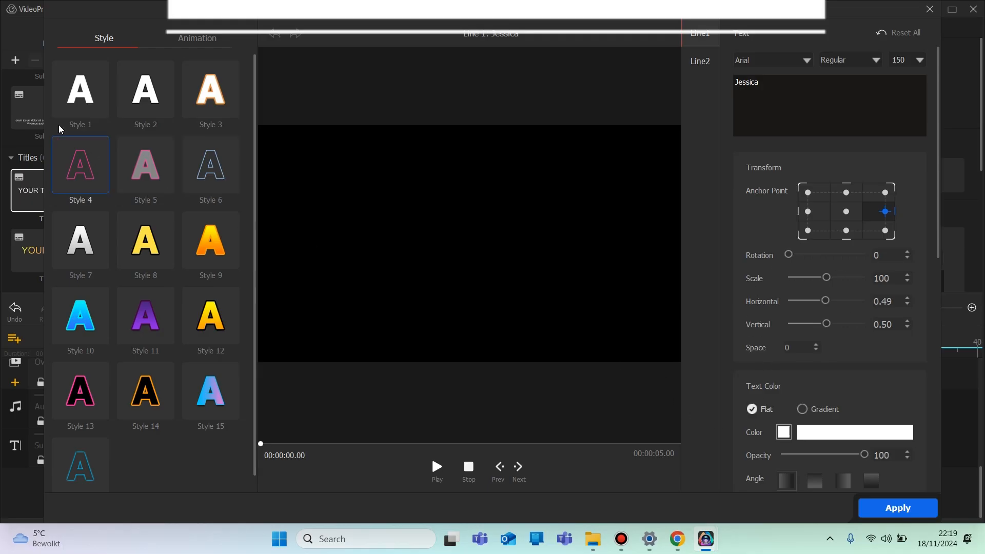
pyautogui.click(214, 249)
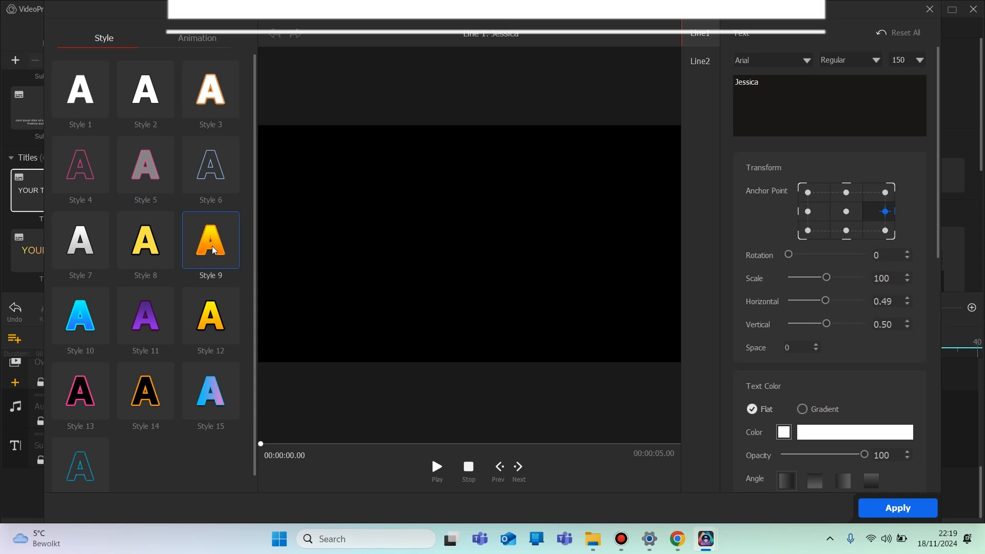
pyautogui.click(217, 315)
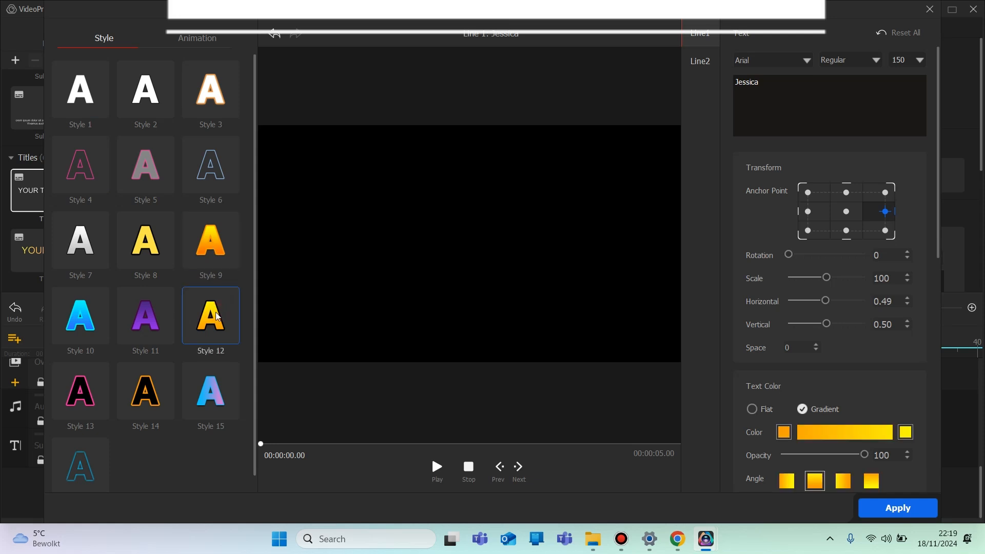
pyautogui.click(912, 511)
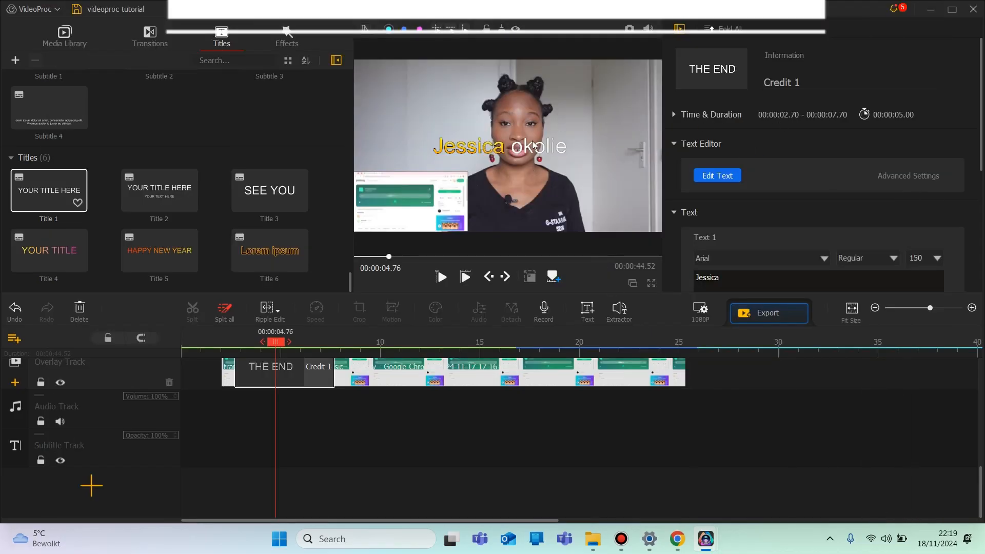
# Apply Style 12 to the second line of the Credit 1 title and preview the title from 00:00:02.70
pyautogui.click(724, 180)
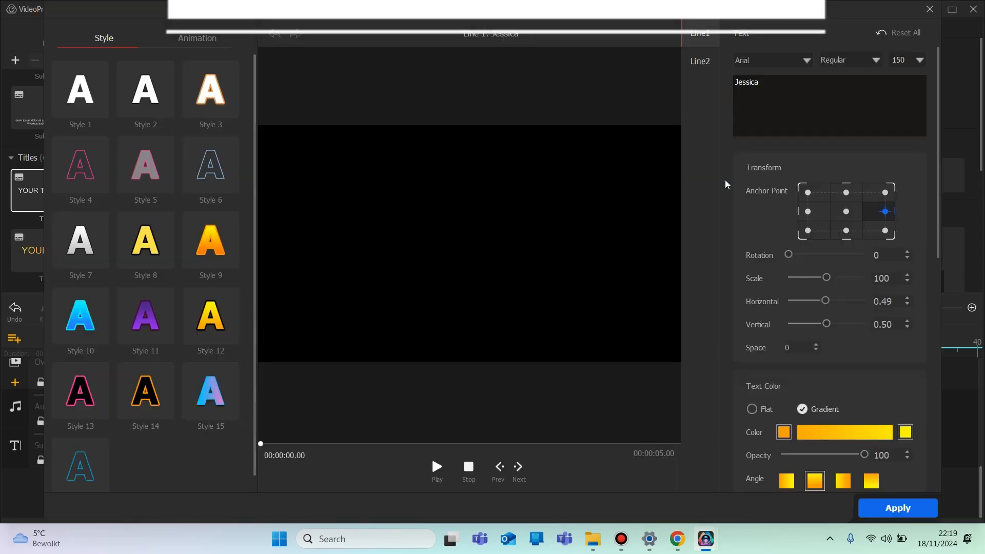
pyautogui.click(700, 61)
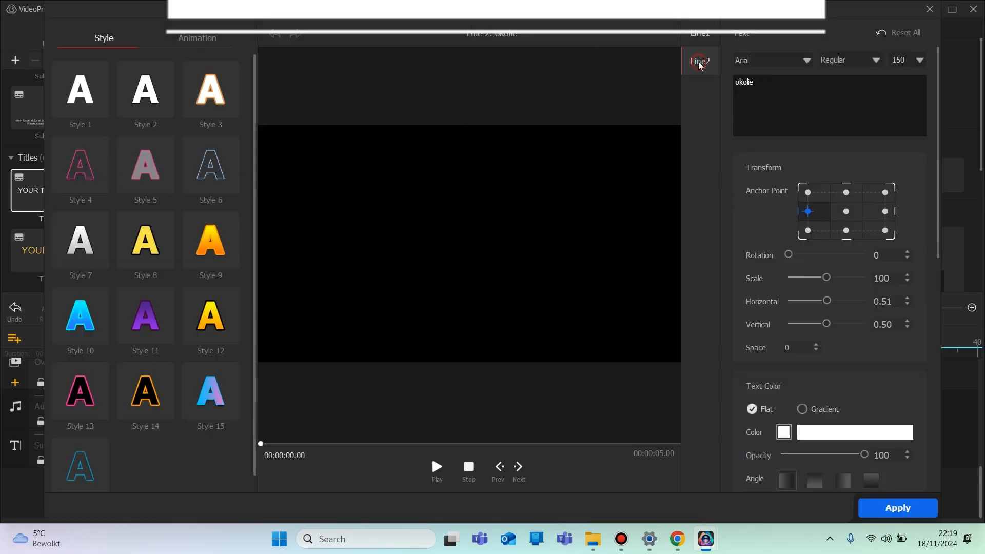
pyautogui.click(209, 303)
pyautogui.click(903, 509)
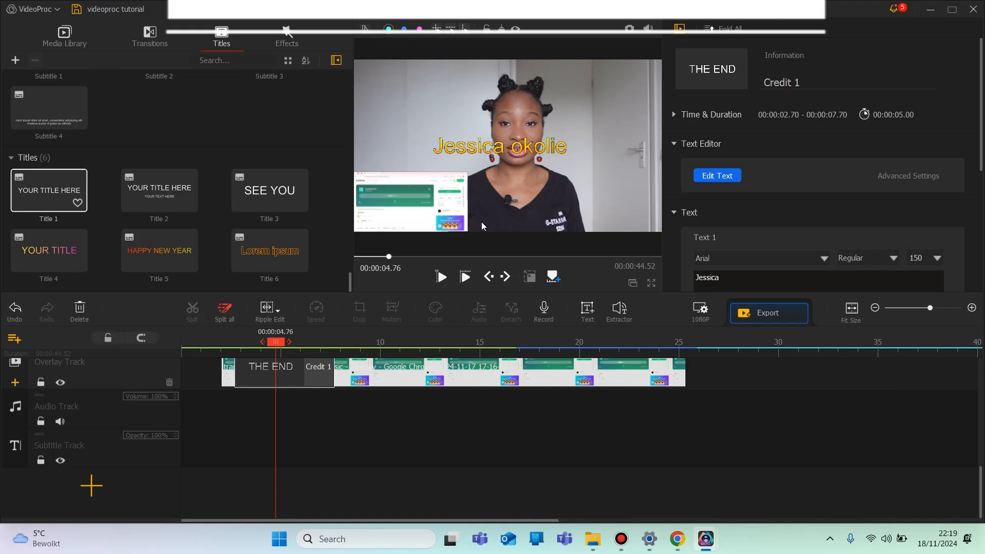
pyautogui.moveTo(275, 344); pyautogui.dragTo(234, 343)
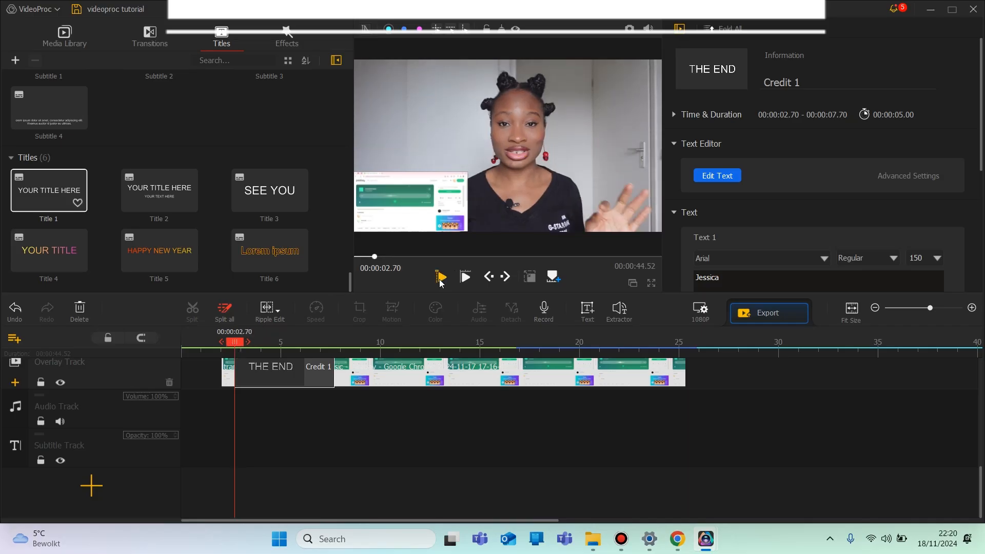
pyautogui.click(440, 280)
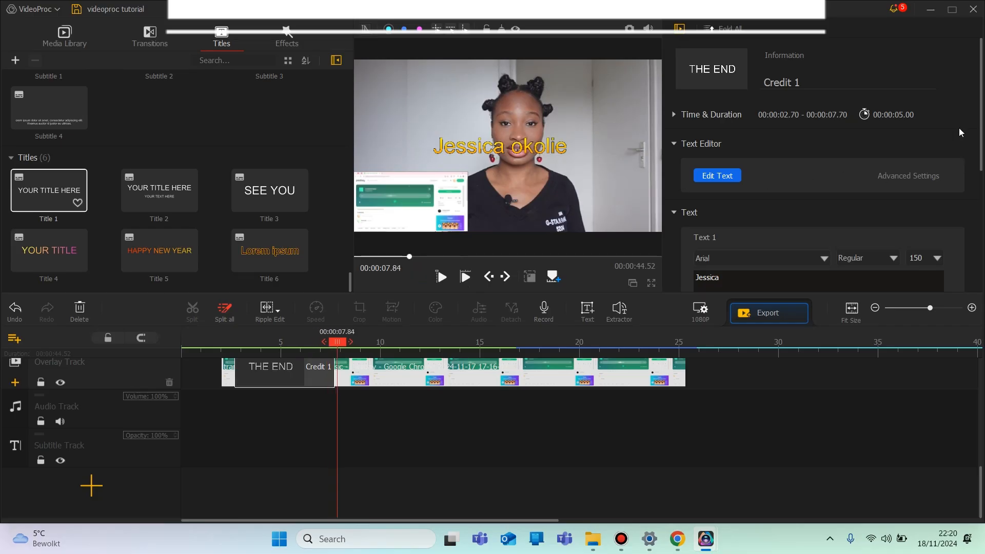
# Set the Credit 1 title's start time to 00:00:00:920
pyautogui.click(716, 114)
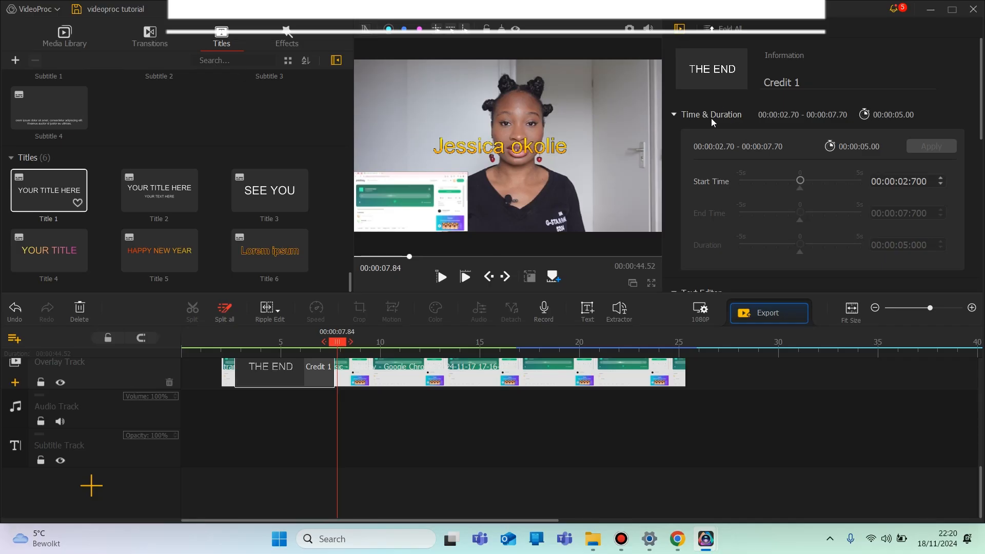
pyautogui.click(711, 114)
pyautogui.click(710, 114)
pyautogui.moveTo(801, 183); pyautogui.dragTo(780, 187)
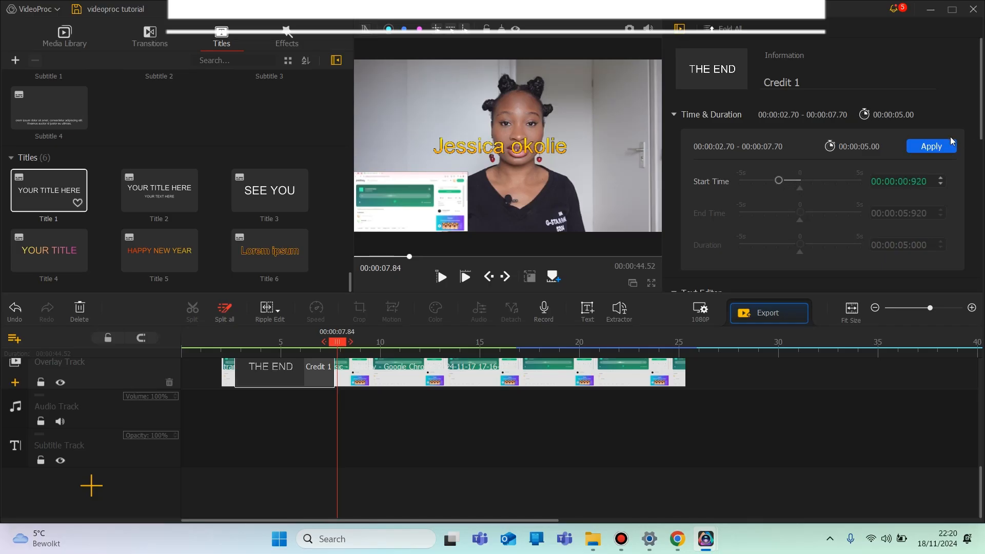
pyautogui.click(931, 146)
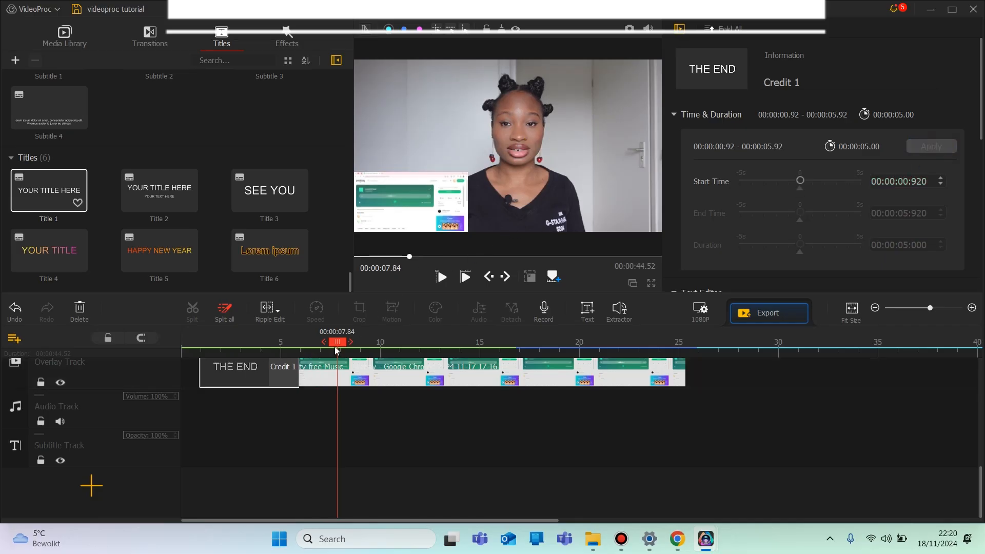
# Play back the Credit 1 title from its start at 00:00:00.92
pyautogui.moveTo(335, 346); pyautogui.dragTo(195, 358)
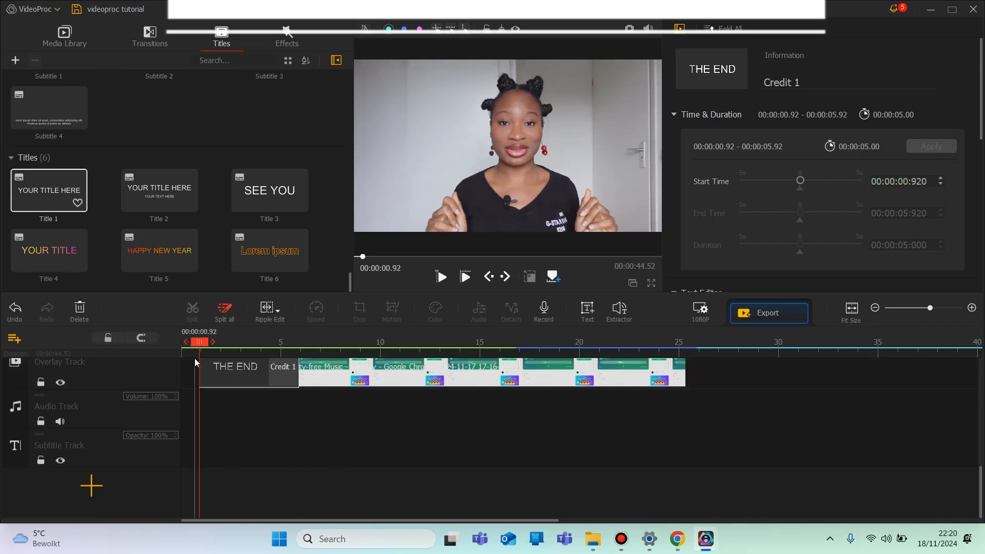
pyautogui.click(442, 278)
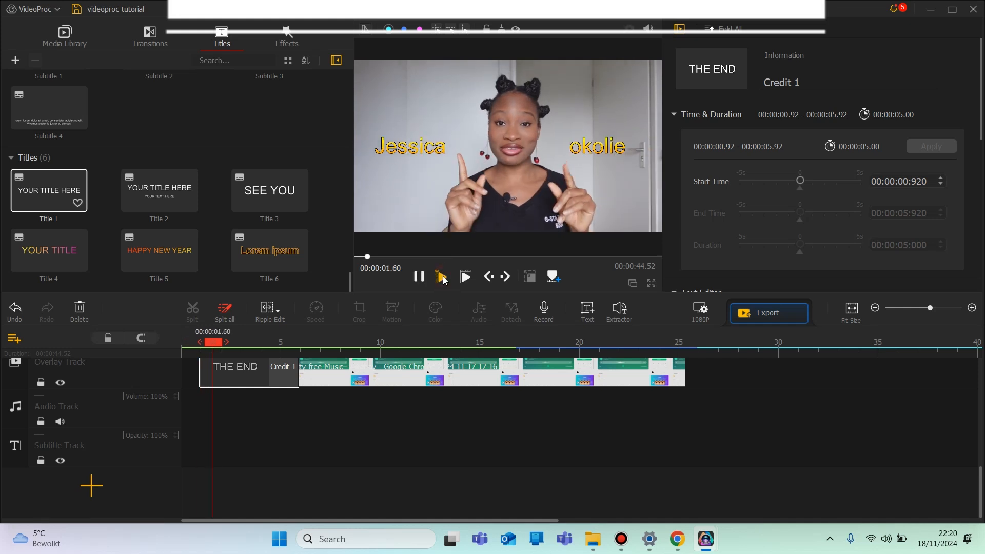
pyautogui.click(442, 278)
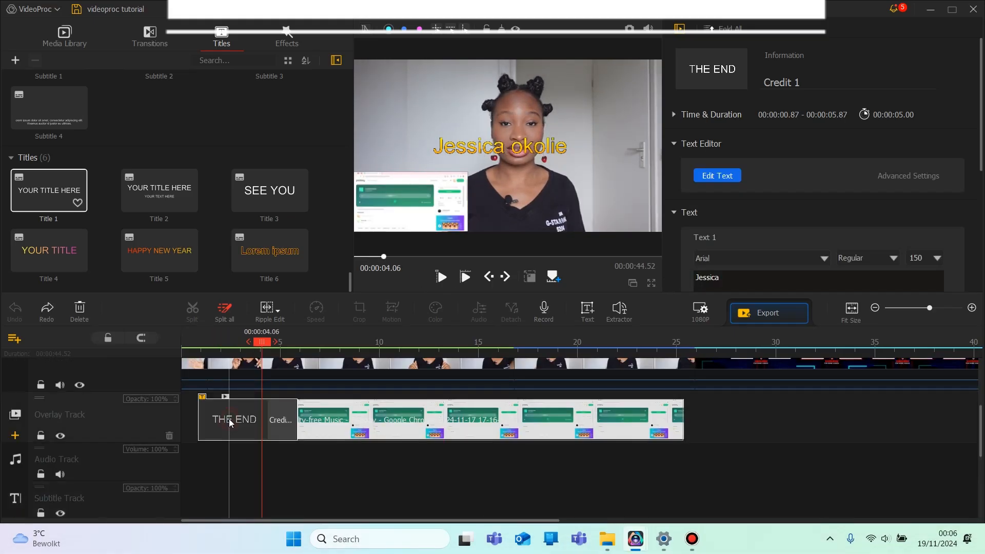
# Delete the Credit 1 title from the overlay track and add a text element at 00:00:02.40, placed in the frame's upper-left area
pyautogui.click(230, 423)
pyautogui.click(79, 308)
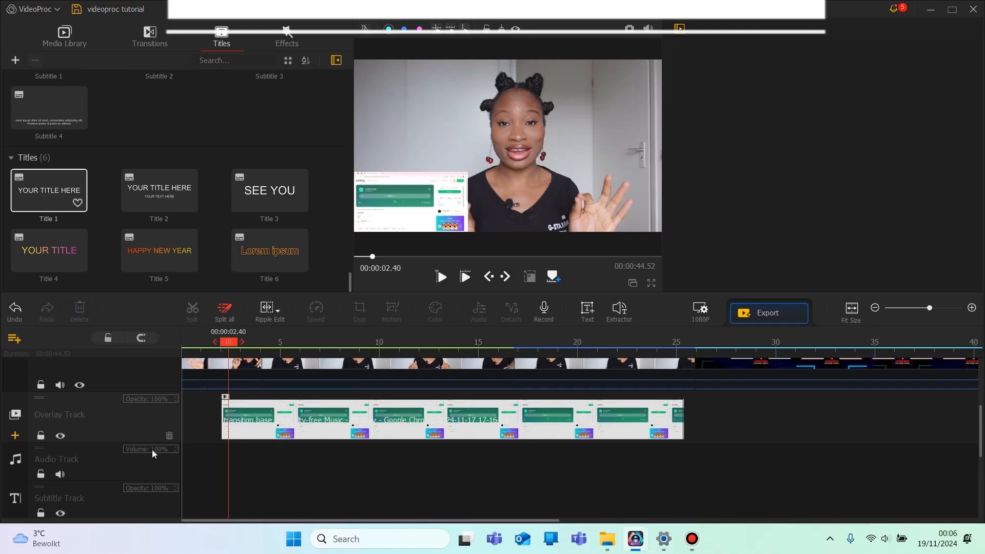
pyautogui.click(587, 310)
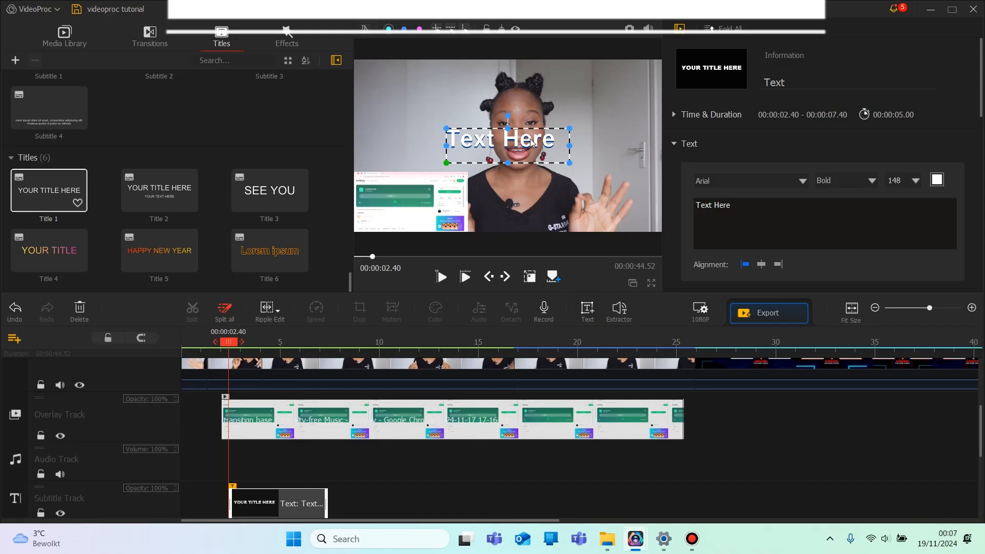
pyautogui.moveTo(531, 138); pyautogui.dragTo(458, 81)
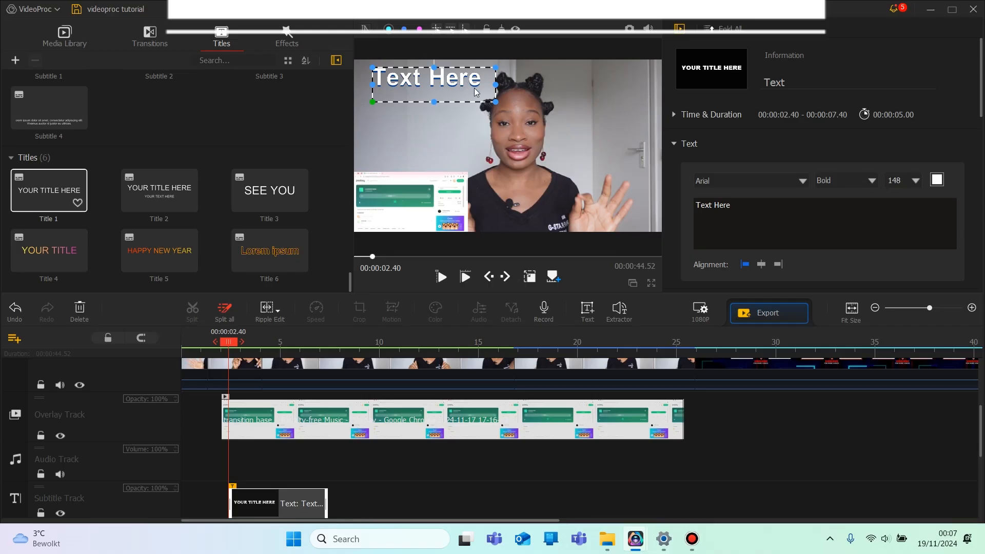
# Replace the placeholder text with the presenter's full name and shrink its box to one small line in the frame's upper-left corner
pyautogui.click(474, 82)
pyautogui.press('BackSpace')
pyautogui.press('BackSpace')
pyautogui.press('BackSpace')
pyautogui.press('BackSpace')
pyautogui.press('BackSpace')
pyautogui.press('BackSpace')
pyautogui.press('BackSpace')
pyautogui.press('BackSpace')
pyautogui.press('BackSpace')
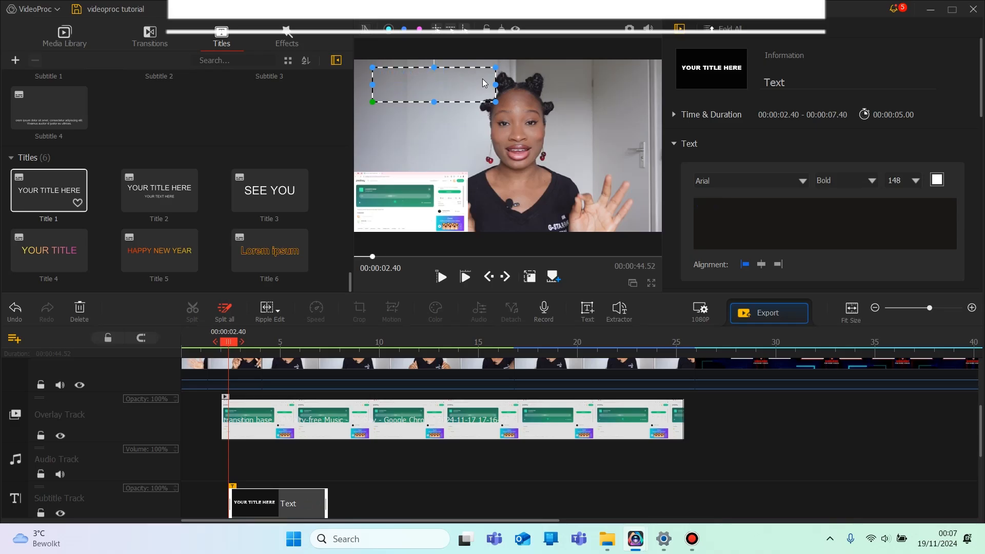
pyautogui.write('Jessica')
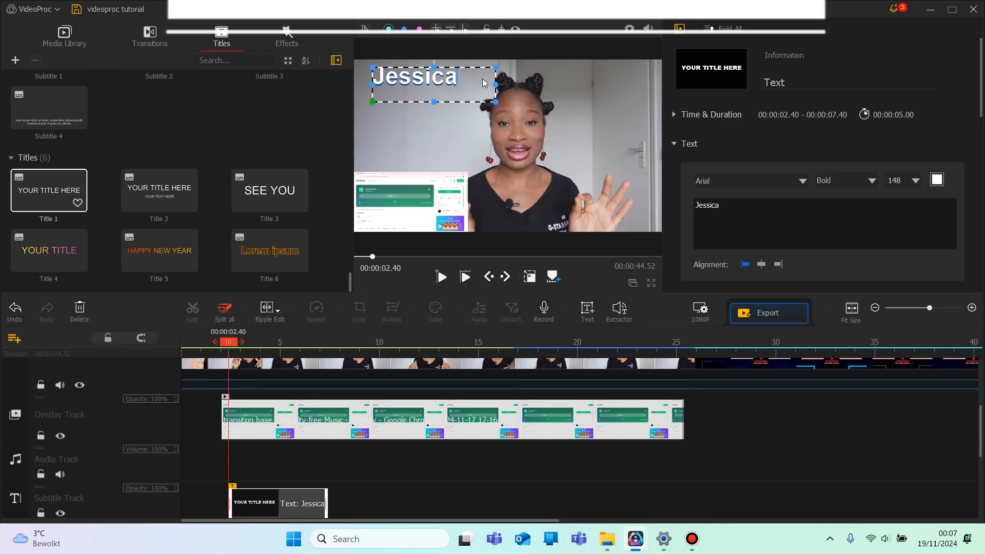
pyautogui.write(' okolie')
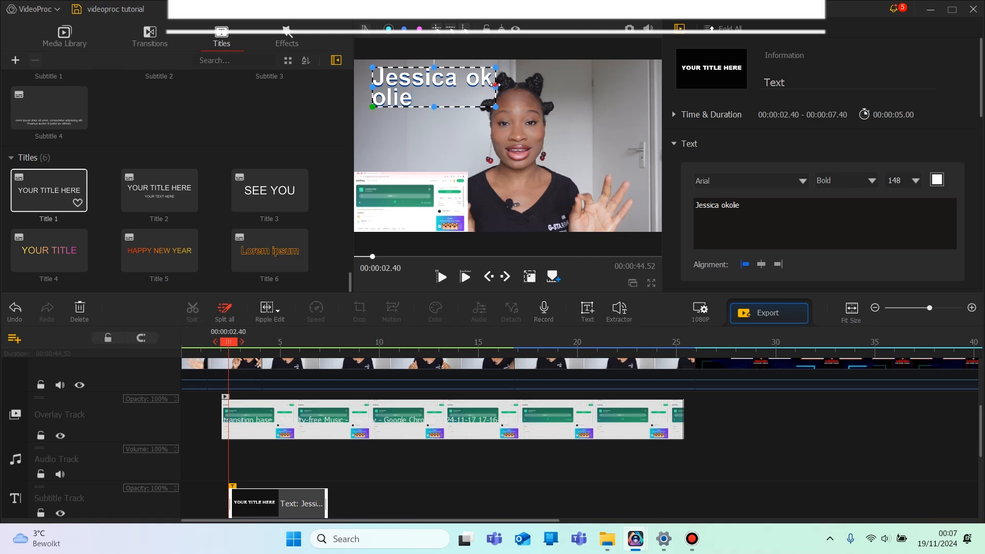
pyautogui.moveTo(495, 85); pyautogui.dragTo(429, 78)
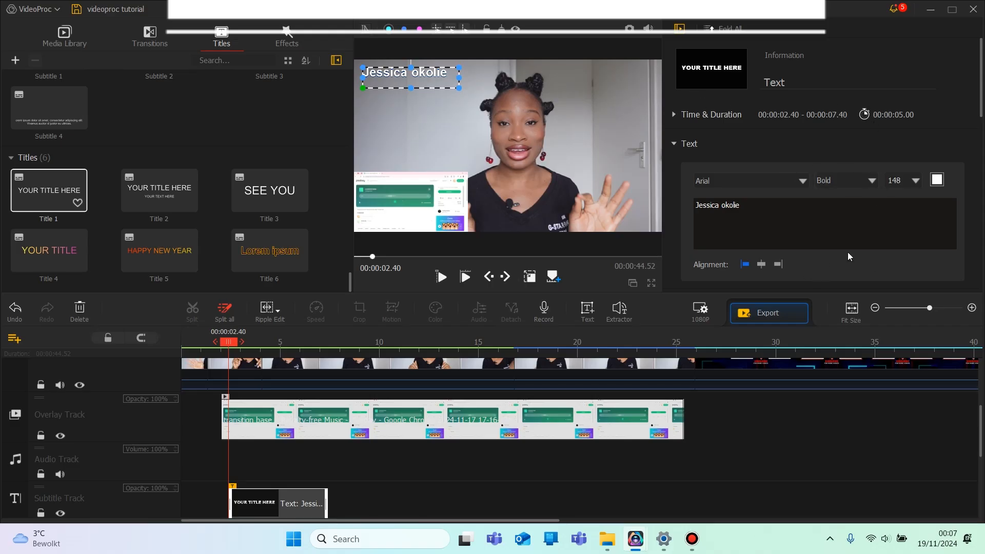
# Try centre and right alignment on the name text and return it to left alignment
pyautogui.scroll(-1, 841, 254)
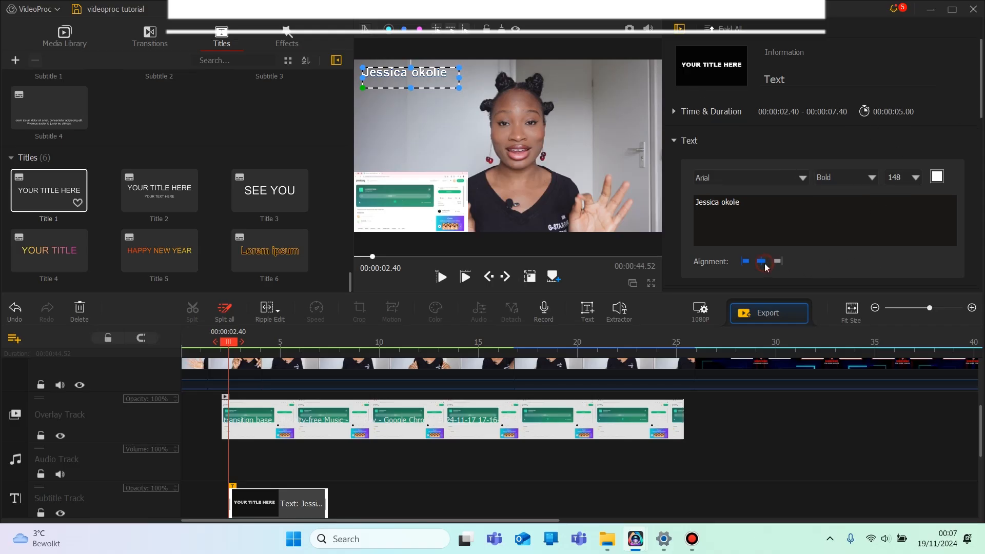
pyautogui.click(763, 262)
pyautogui.click(779, 262)
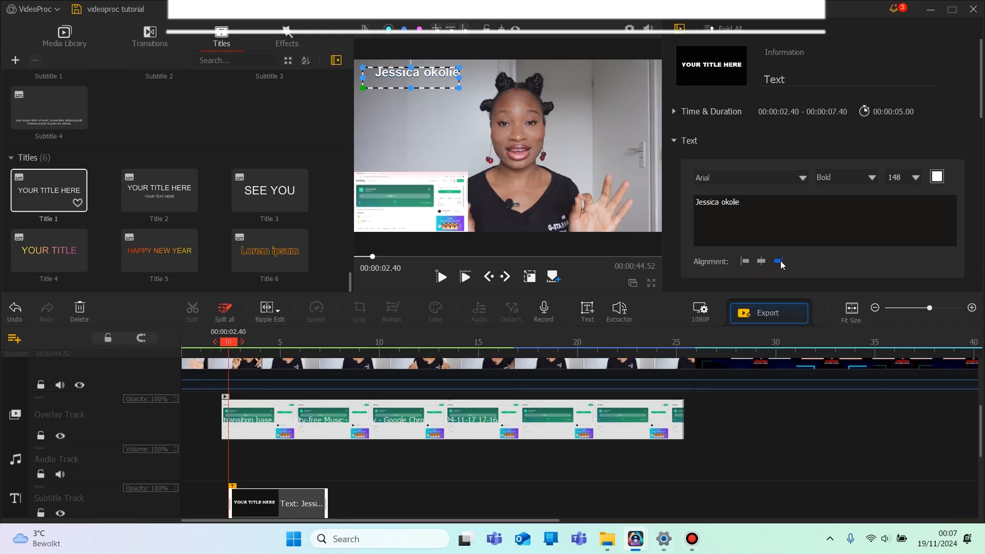
pyautogui.click(745, 261)
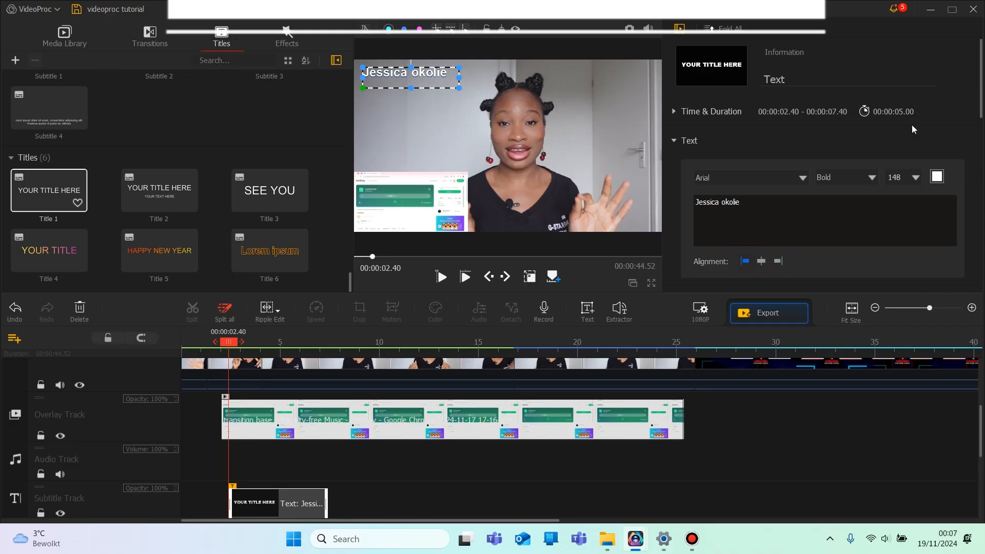
# Try shortening the name text's duration to 00:00:04:580
pyautogui.scroll(-1, 940, 112)
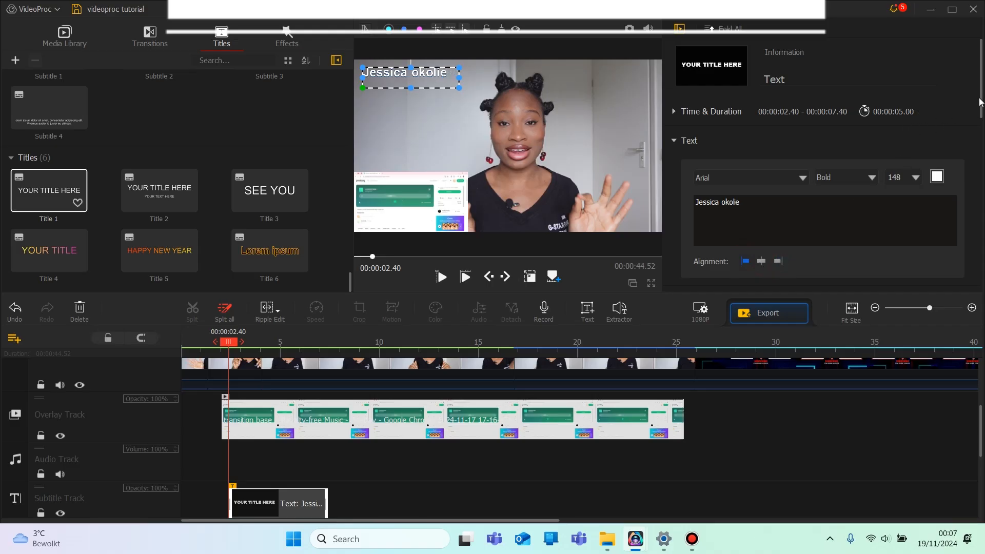
pyautogui.click(723, 115)
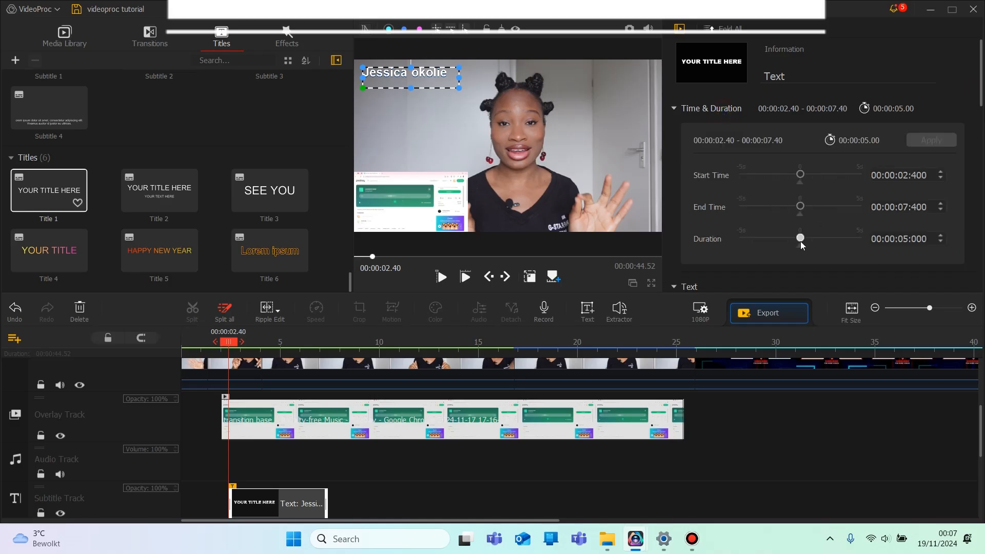
pyautogui.moveTo(801, 241)
pyautogui.mouseDown()
pyautogui.moveTo(825, 241)
pyautogui.moveTo(795, 244)
pyautogui.mouseUp()
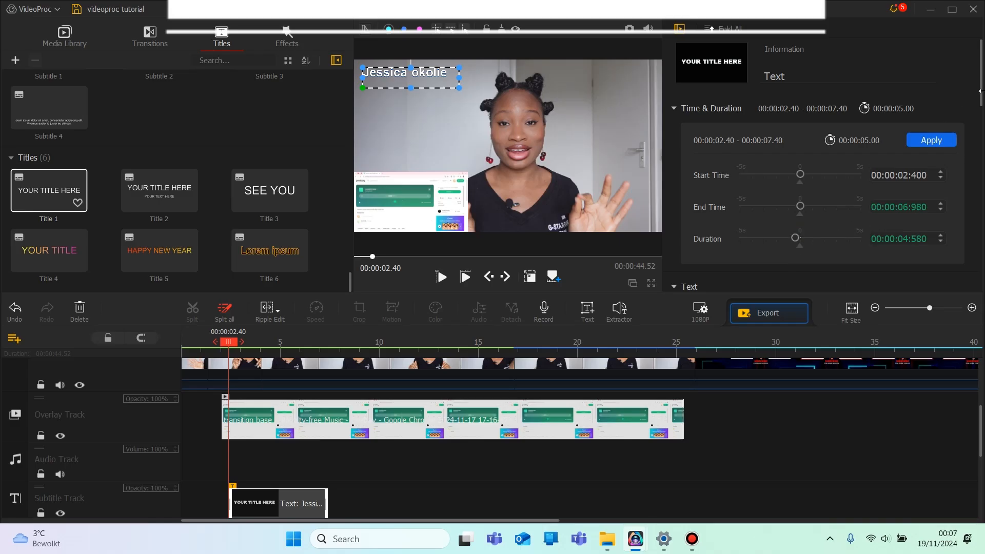
# Try the upward shadow direction on the name text and settle on the upper-left direction
pyautogui.moveTo(980, 91); pyautogui.dragTo(971, 240)
pyautogui.scroll(-1, 962, 285)
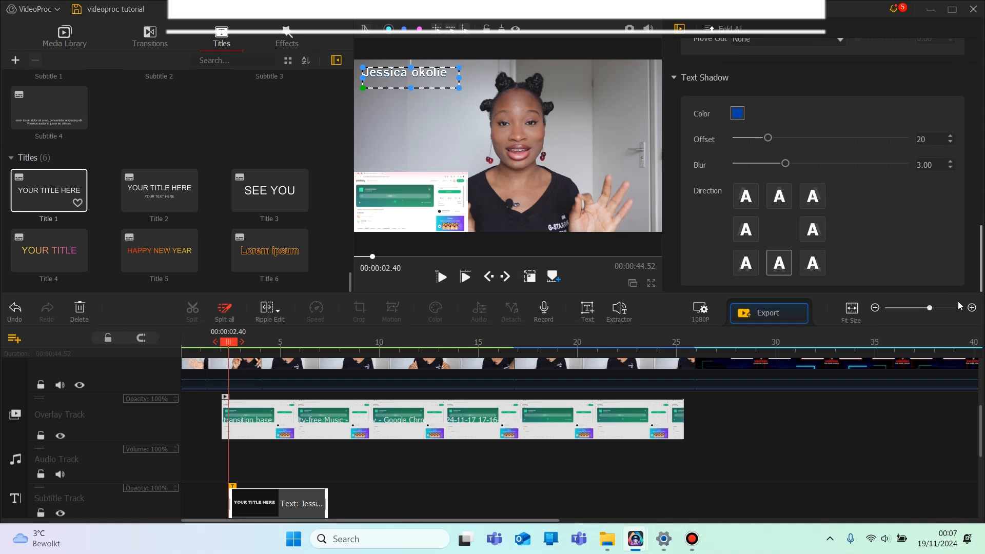
pyautogui.click(744, 198)
pyautogui.click(785, 199)
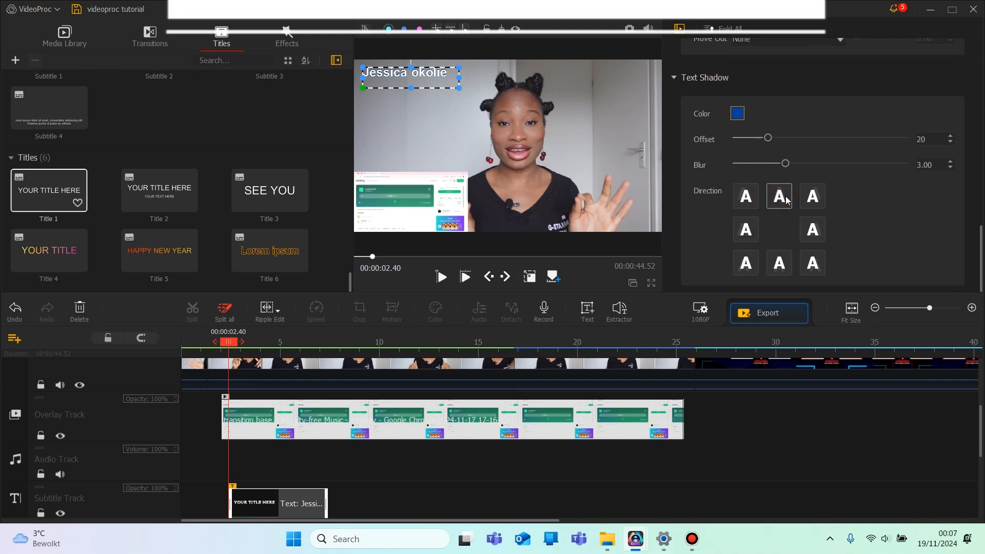
pyautogui.click(745, 196)
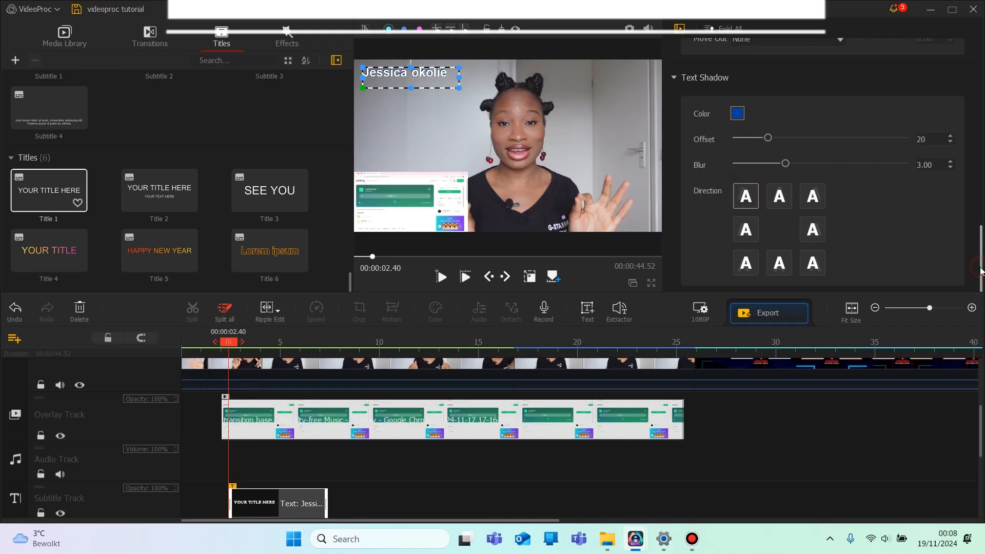
# Set the name text's Move In animation to Oval 2 and preview it
pyautogui.moveTo(982, 264); pyautogui.dragTo(974, 213)
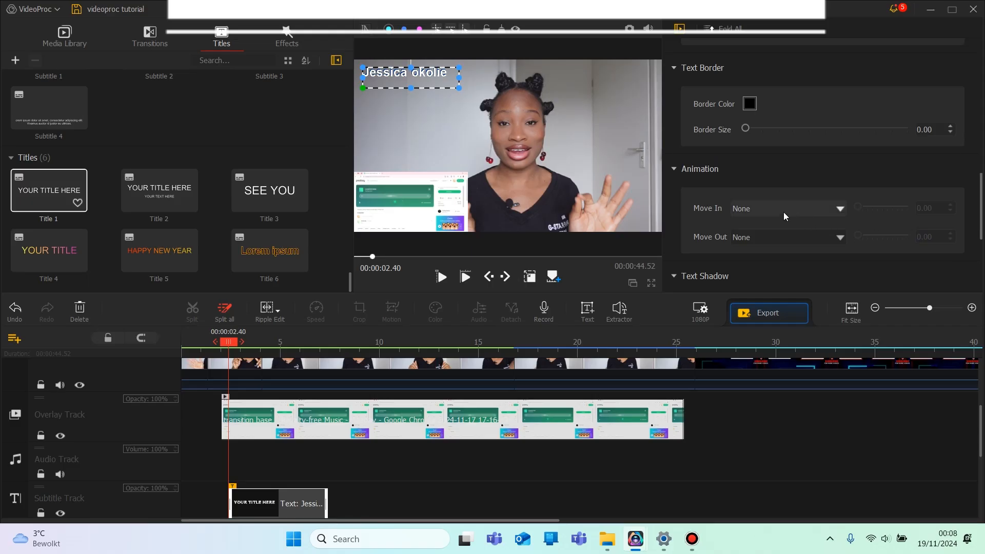
pyautogui.click(830, 208)
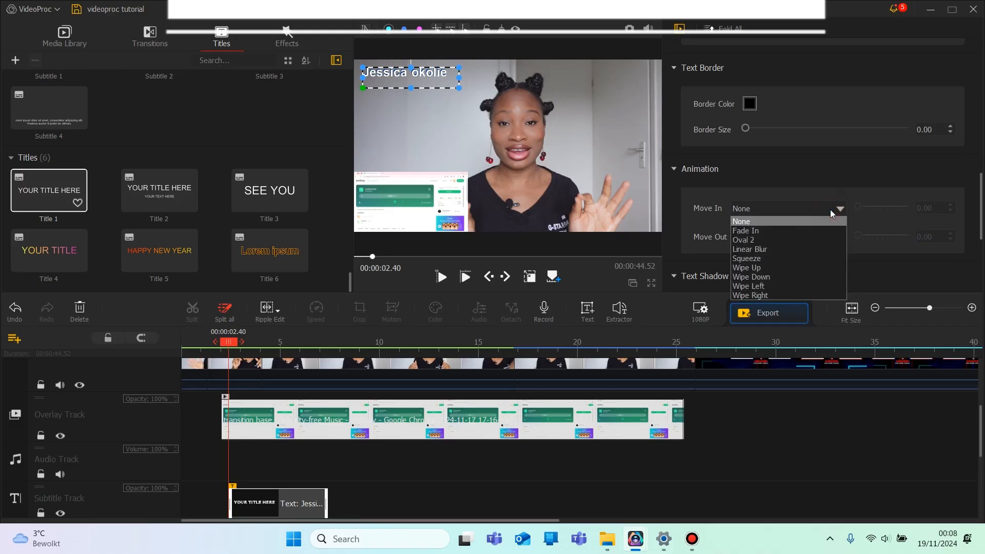
pyautogui.click(759, 240)
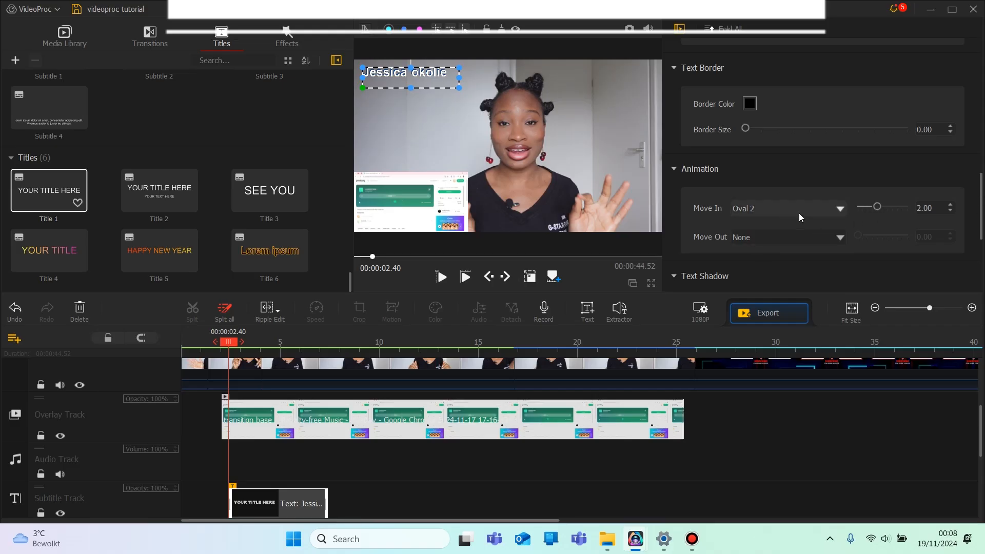
pyautogui.click(440, 277)
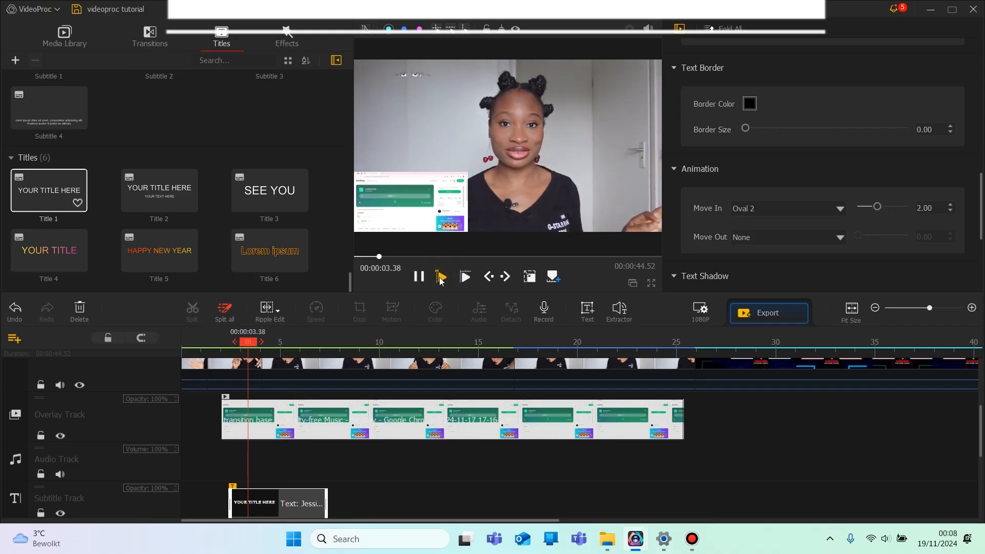
pyautogui.click(423, 277)
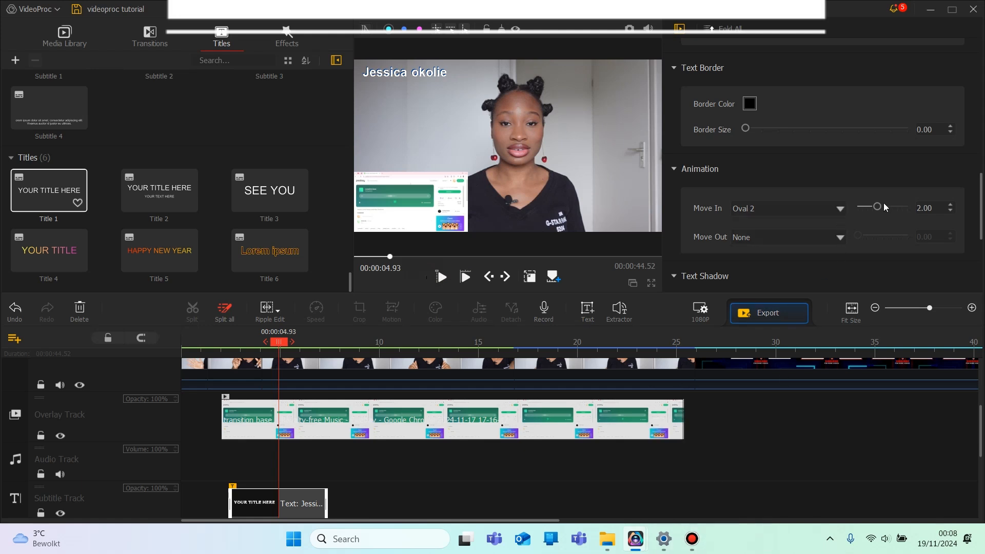
# Shorten the Oval 2 Move In animation to 0.36 and preview the name text from 00:00:02.40
pyautogui.moveTo(876, 209); pyautogui.dragTo(861, 216)
pyautogui.moveTo(287, 343); pyautogui.dragTo(236, 347)
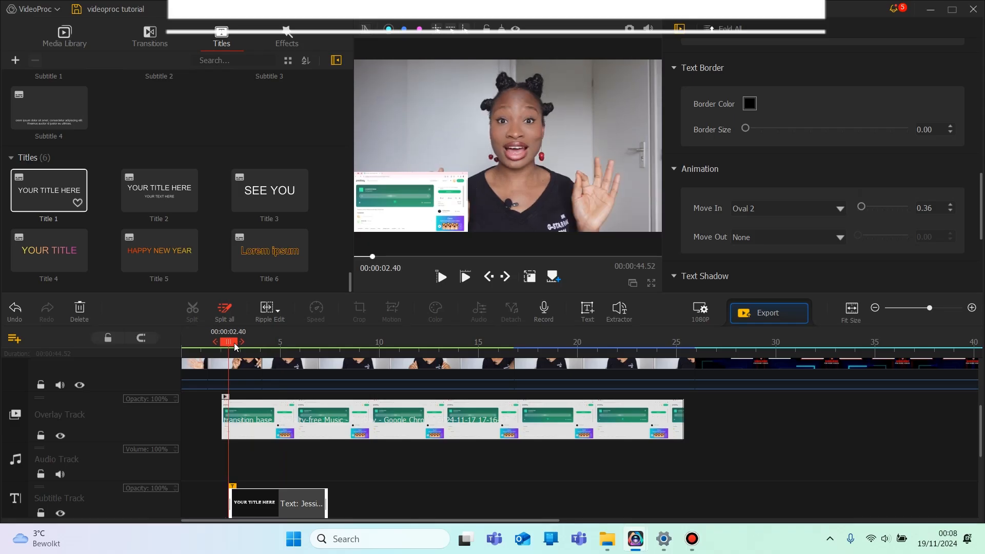
pyautogui.click(437, 276)
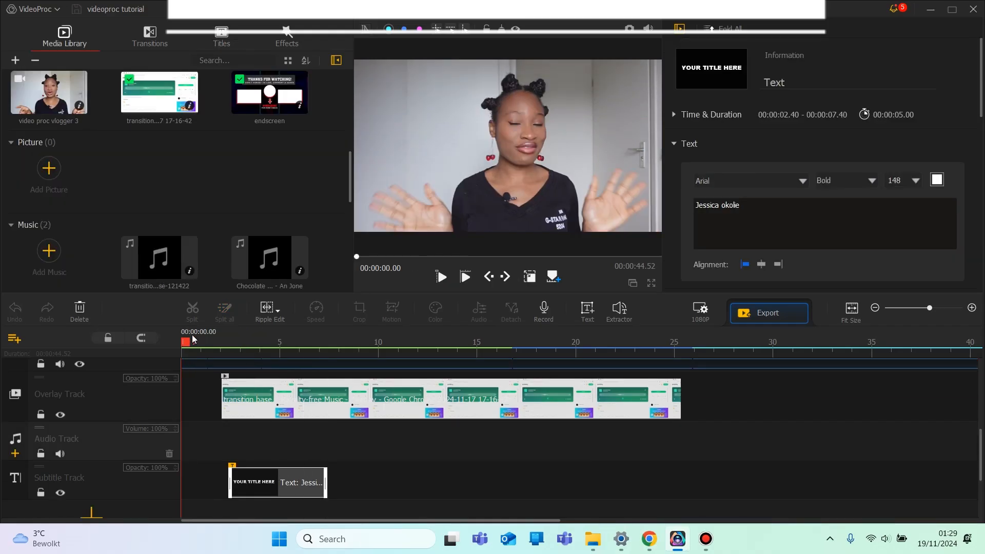
# Stretch the name text on the subtitle track to run from 00:00:00.00 to 00:00:53.16 and preview it from 00:00:04.33
pyautogui.moveTo(187, 342); pyautogui.dragTo(270, 360)
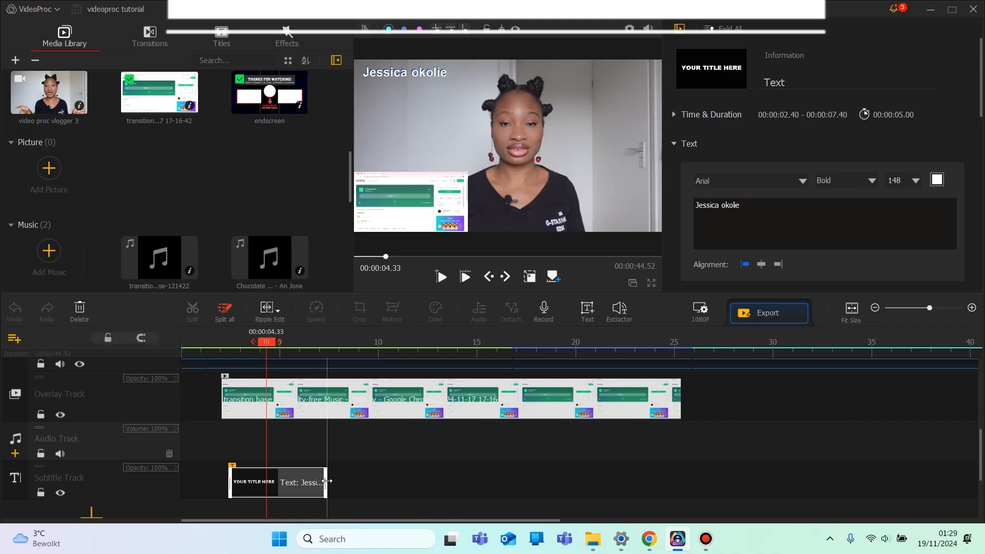
pyautogui.moveTo(323, 485); pyautogui.dragTo(980, 412)
pyautogui.moveTo(460, 485); pyautogui.dragTo(363, 488)
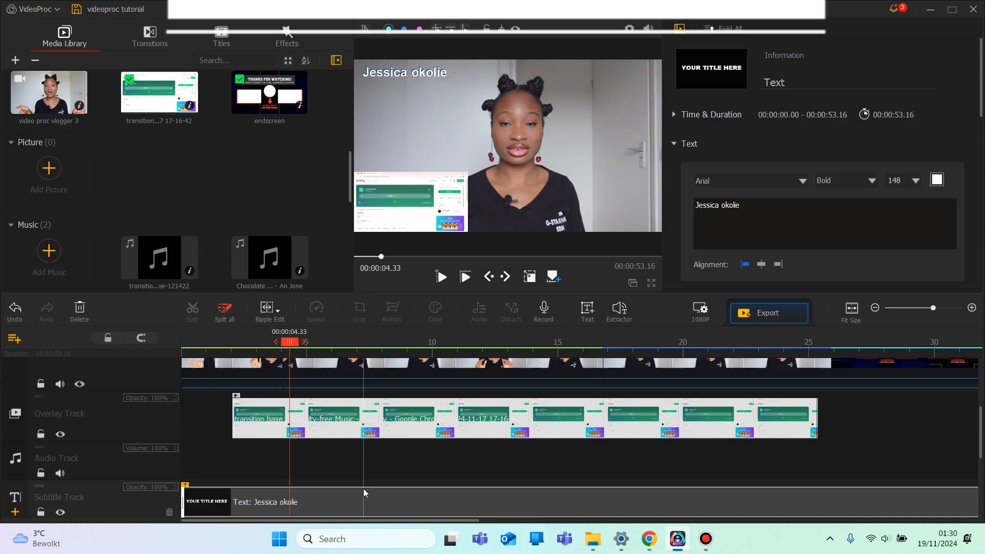
pyautogui.click(442, 277)
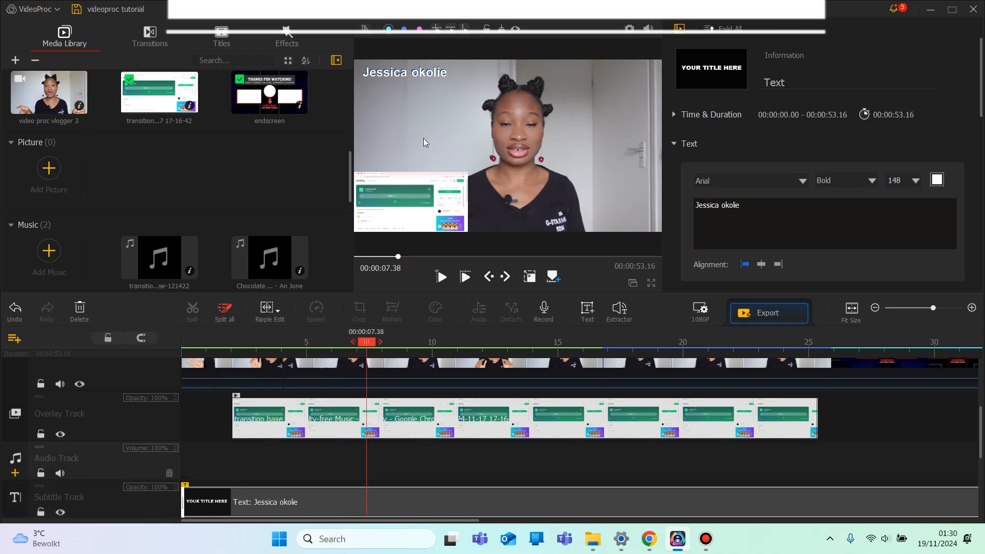
# Add the Border filter to the timeline at 00:00:01.33, preview it, and stretch its end along the video
pyautogui.click(288, 37)
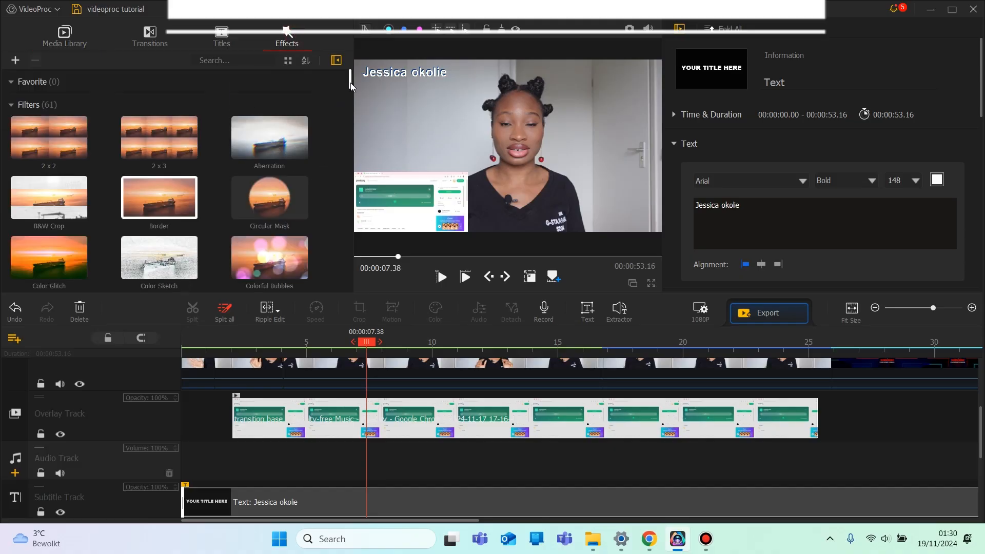
pyautogui.moveTo(350, 83)
pyautogui.mouseDown()
pyautogui.moveTo(351, 105)
pyautogui.moveTo(351, 73)
pyautogui.mouseUp()
pyautogui.moveTo(152, 194); pyautogui.dragTo(225, 420)
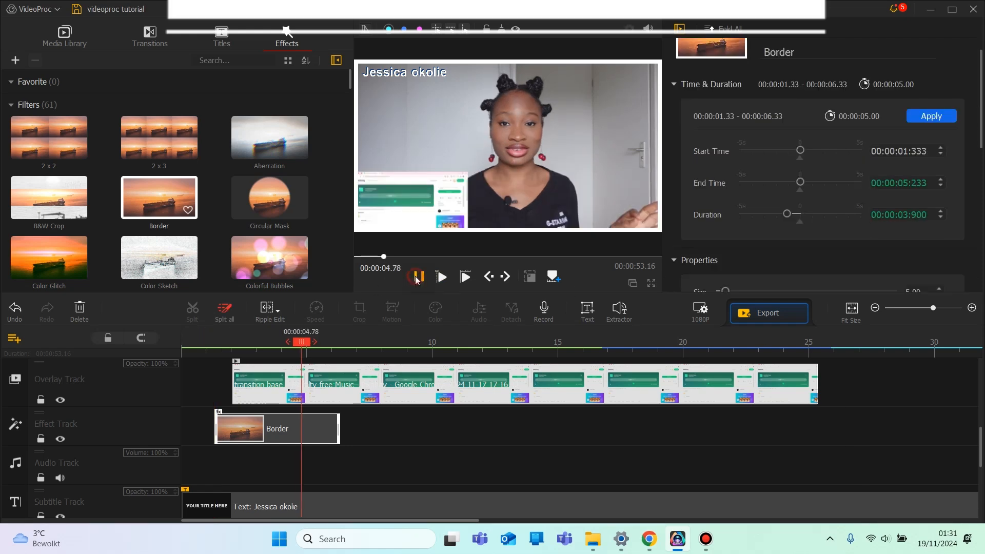
pyautogui.press('space')
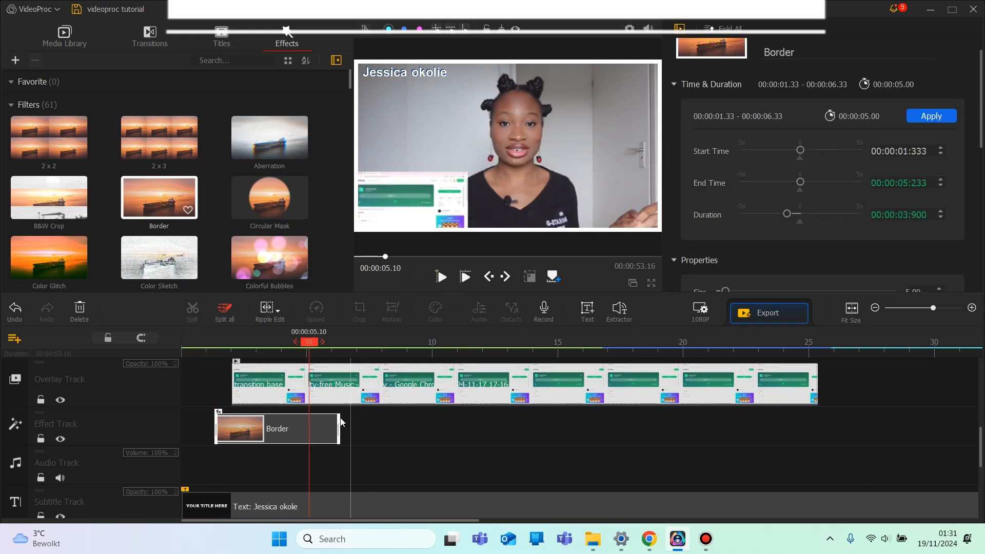
pyautogui.moveTo(337, 427); pyautogui.dragTo(920, 408)
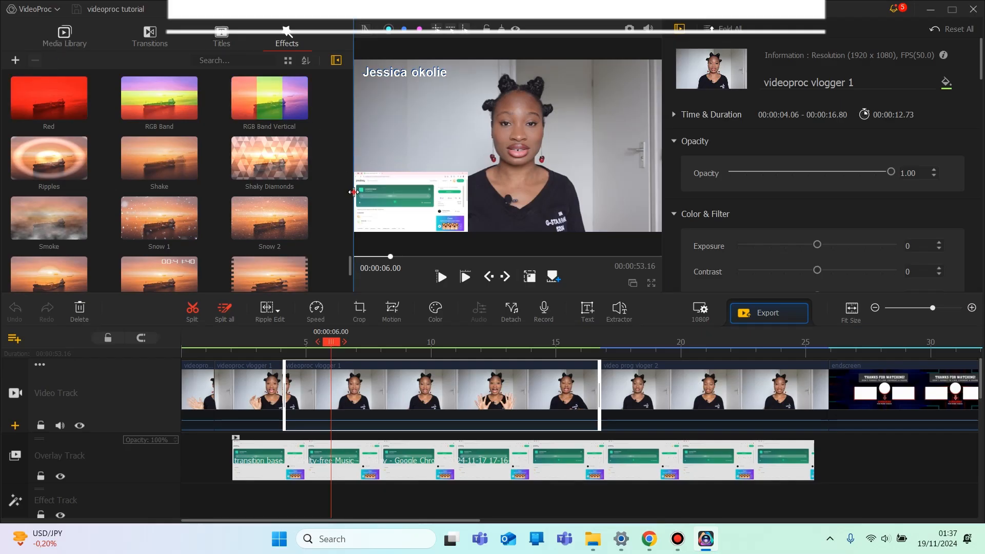
# Add the Chocolate Cookie Jam music to the audio track at 00:00:00.83 and preview it with the video
pyautogui.moveTo(353, 194); pyautogui.dragTo(355, 195)
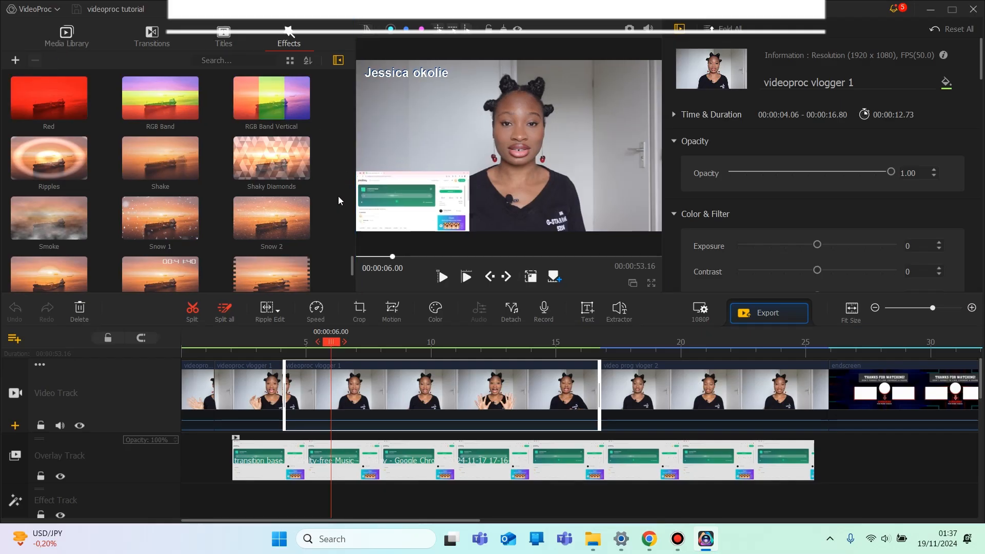
pyautogui.click(68, 34)
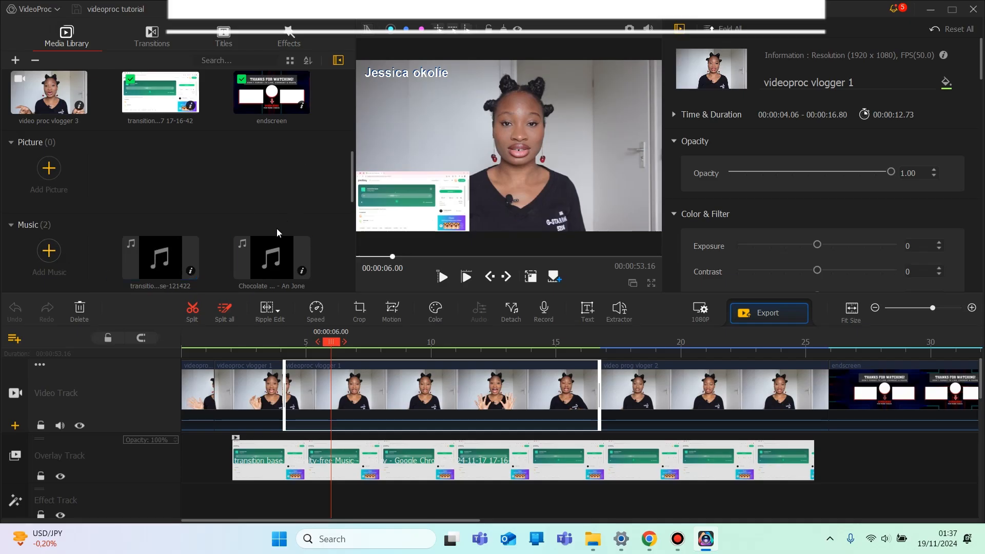
pyautogui.moveTo(258, 252); pyautogui.dragTo(192, 481)
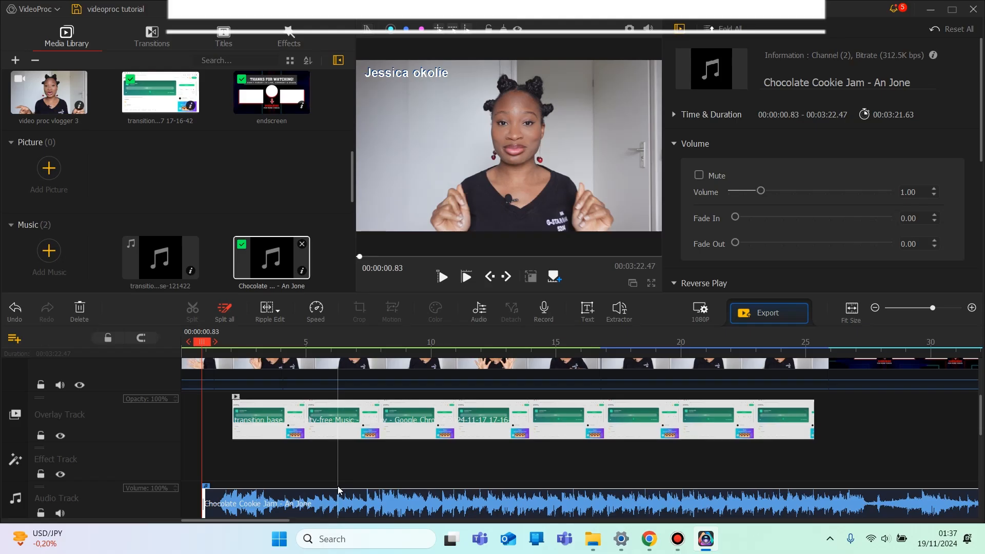
pyautogui.click(442, 278)
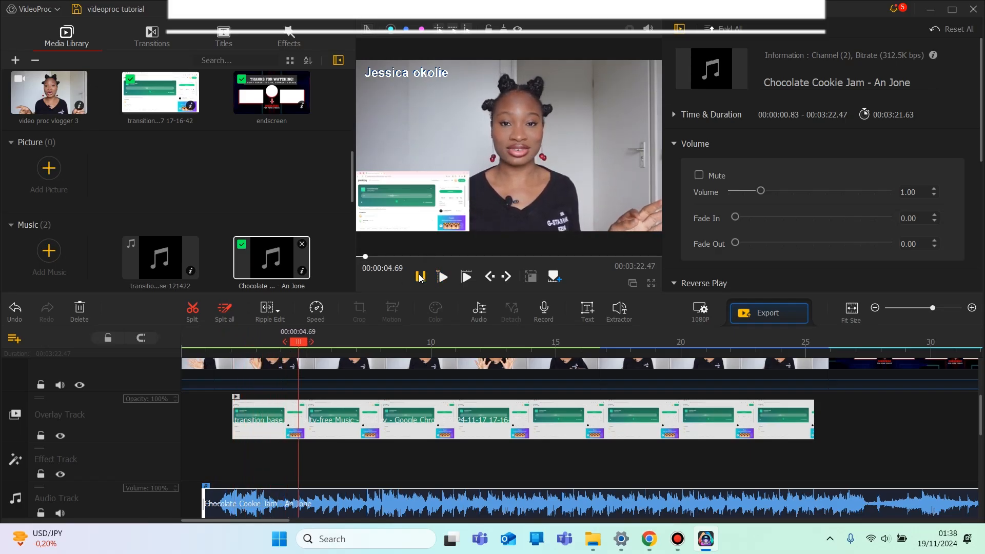
pyautogui.click(419, 277)
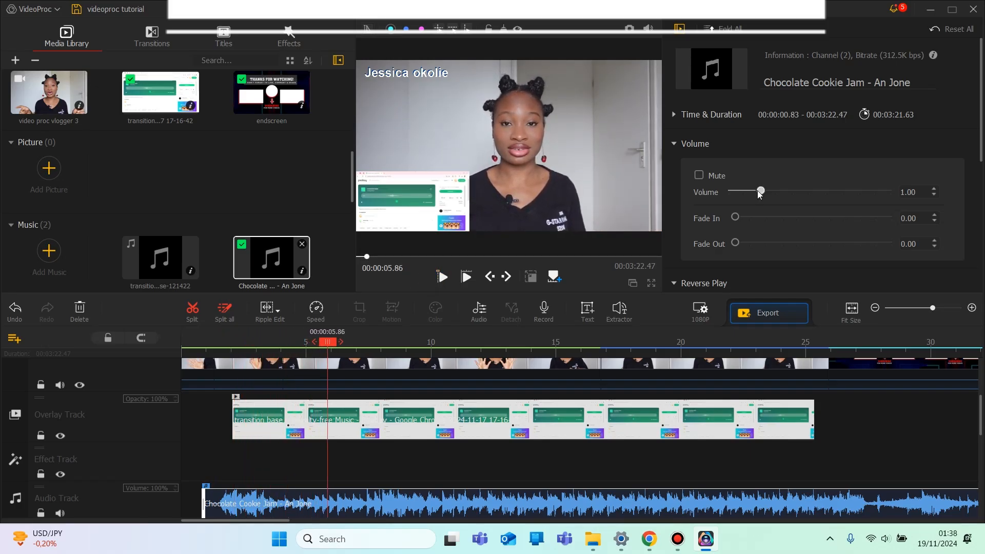
# Set the Chocolate Cookie Jam music's volume to 0.25, its fade in to 0.46 and its fade out to 0.62
pyautogui.moveTo(758, 191); pyautogui.dragTo(736, 190)
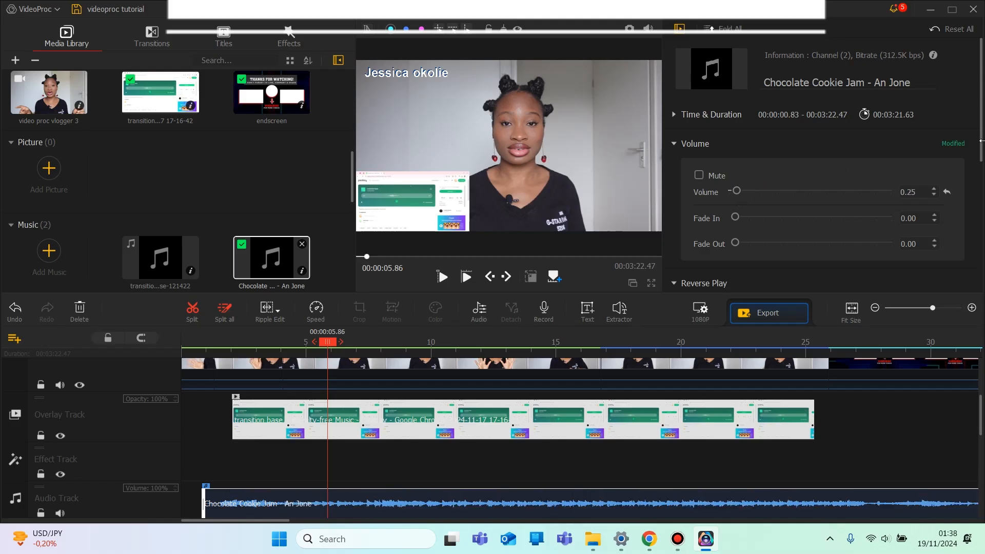
pyautogui.click(733, 216)
pyautogui.moveTo(733, 217); pyautogui.dragTo(745, 243)
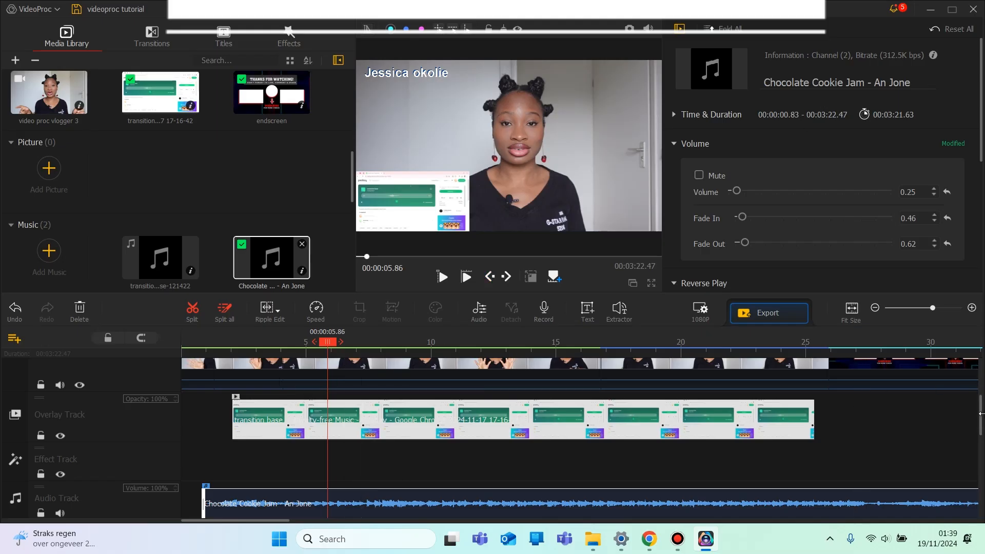
# Try Image Denoising on the videoproc vlogger 1 clip that starts at 00:00:04.06 and switch it off again
pyautogui.scroll(1, 980, 413)
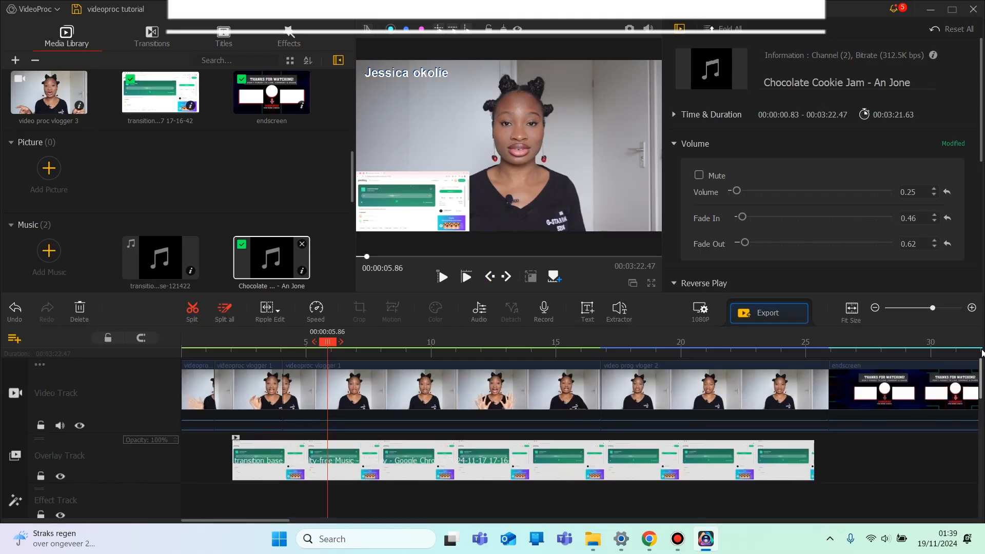
pyautogui.click(366, 408)
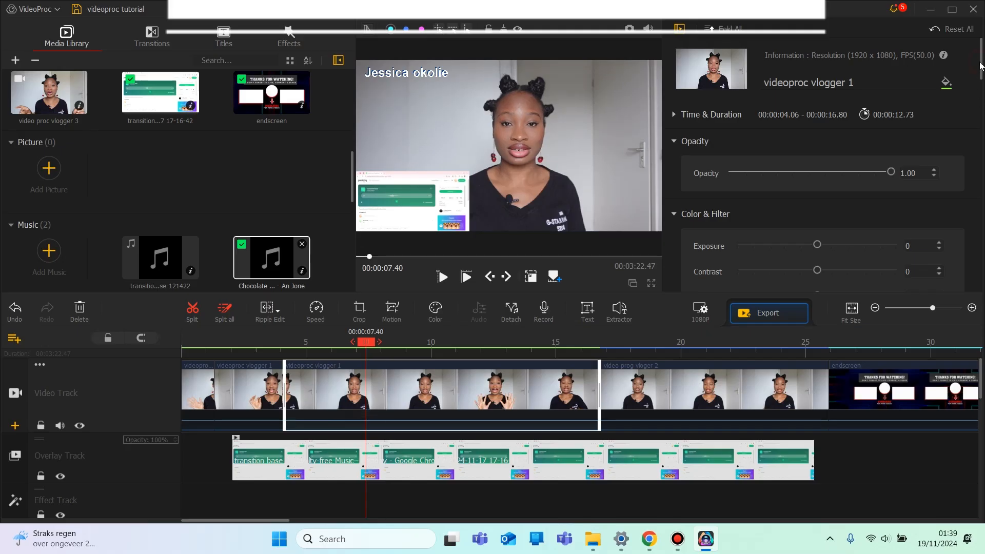
pyautogui.scroll(-6, 981, 92)
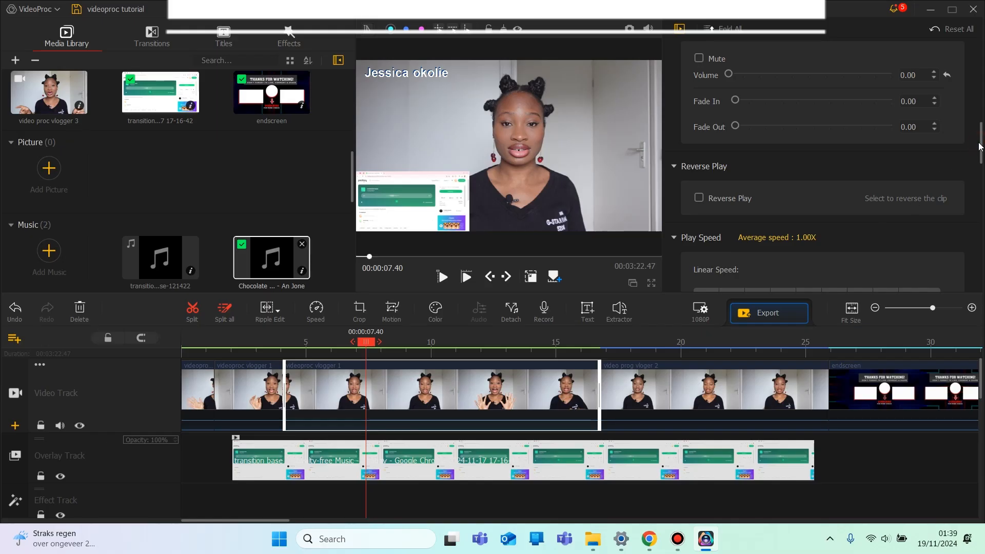
pyautogui.scroll(-5, 691, 131)
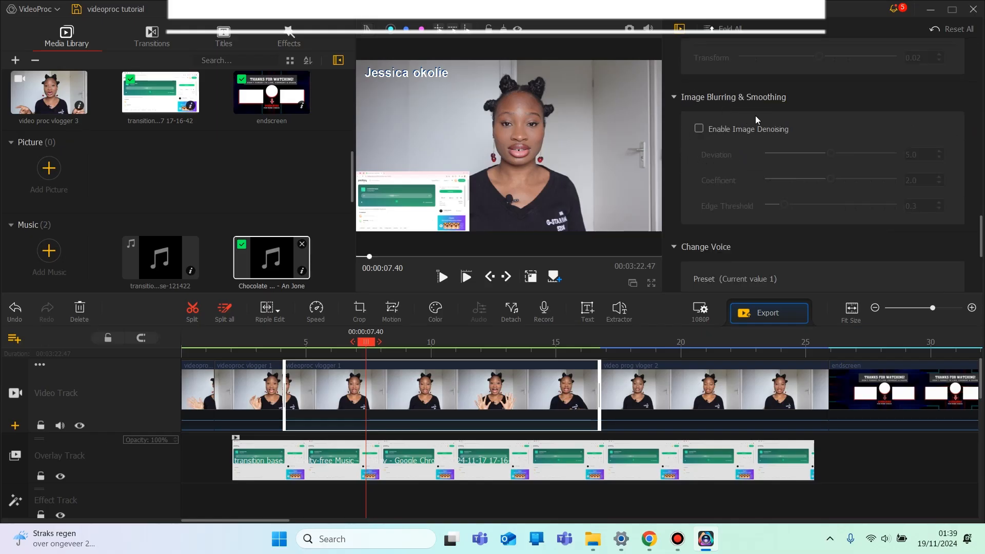
pyautogui.click(699, 130)
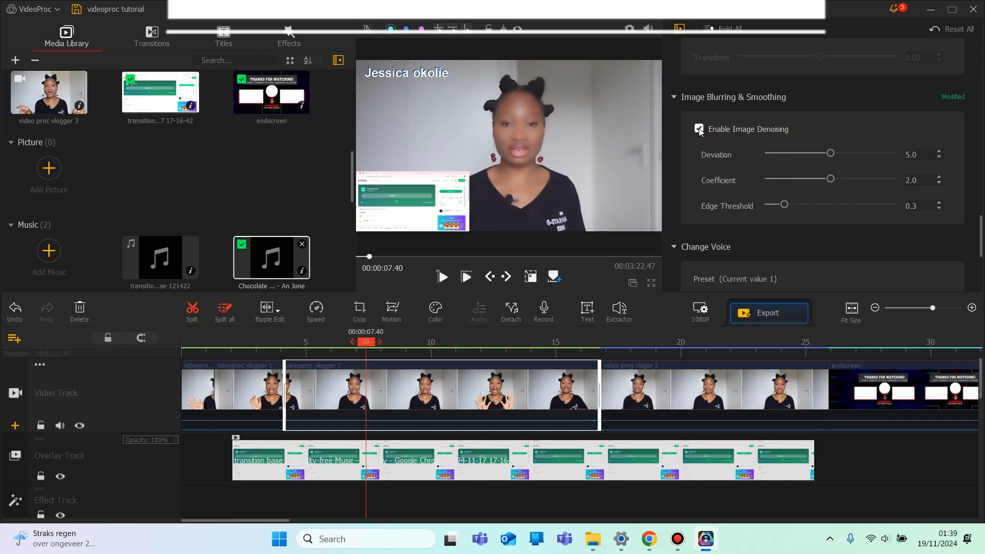
pyautogui.click(698, 129)
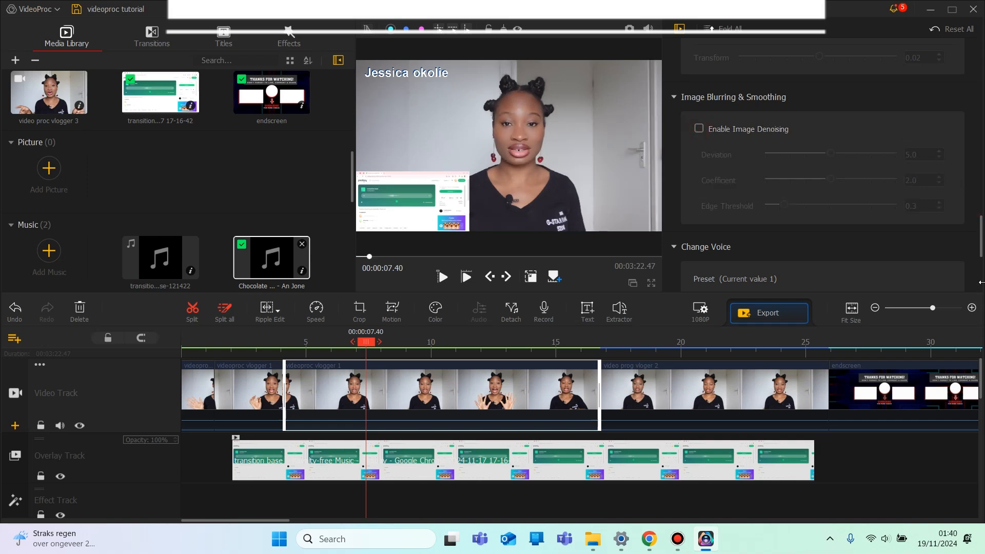
# Apply the Man voice preset to the selected videoproc vlogger 1 clip and raise its volume to 1.25
pyautogui.scroll(-3, 981, 267)
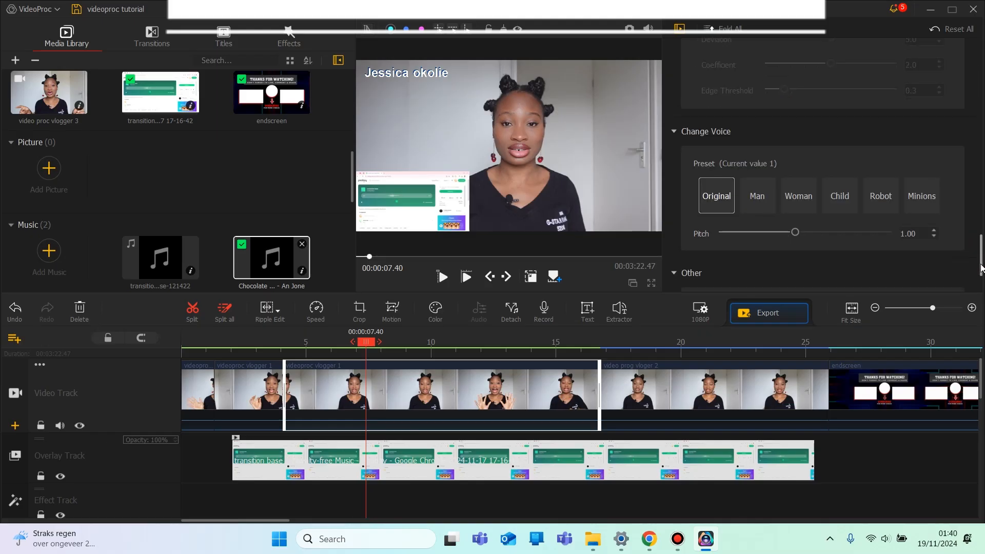
pyautogui.click(762, 204)
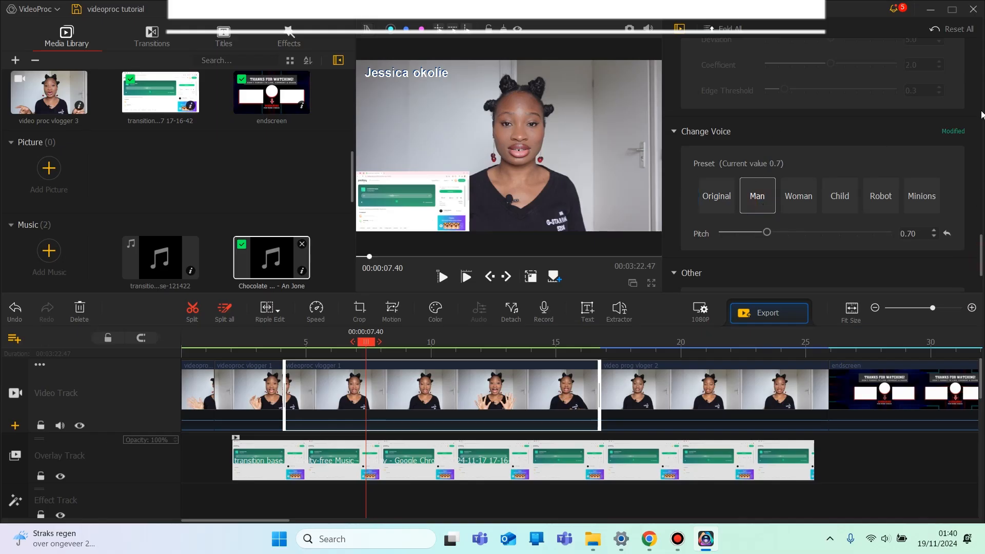
pyautogui.scroll(8, 967, 82)
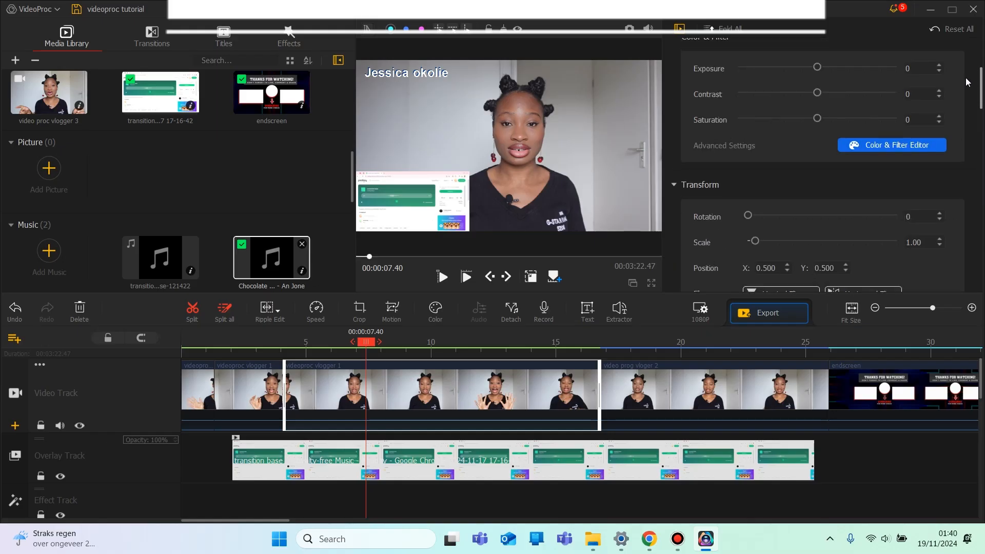
pyautogui.scroll(3, 967, 82)
pyautogui.scroll(-7, 736, 157)
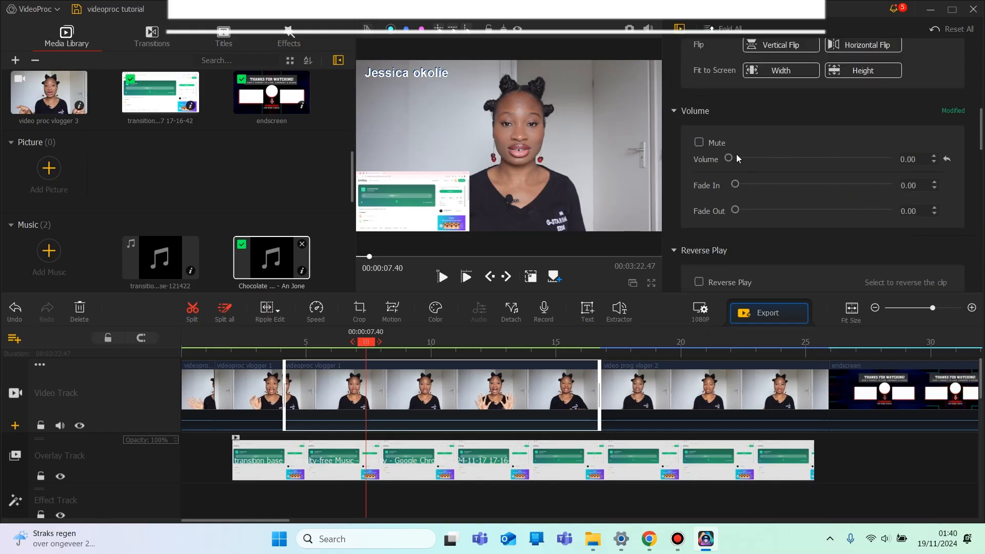
pyautogui.moveTo(732, 156); pyautogui.dragTo(769, 163)
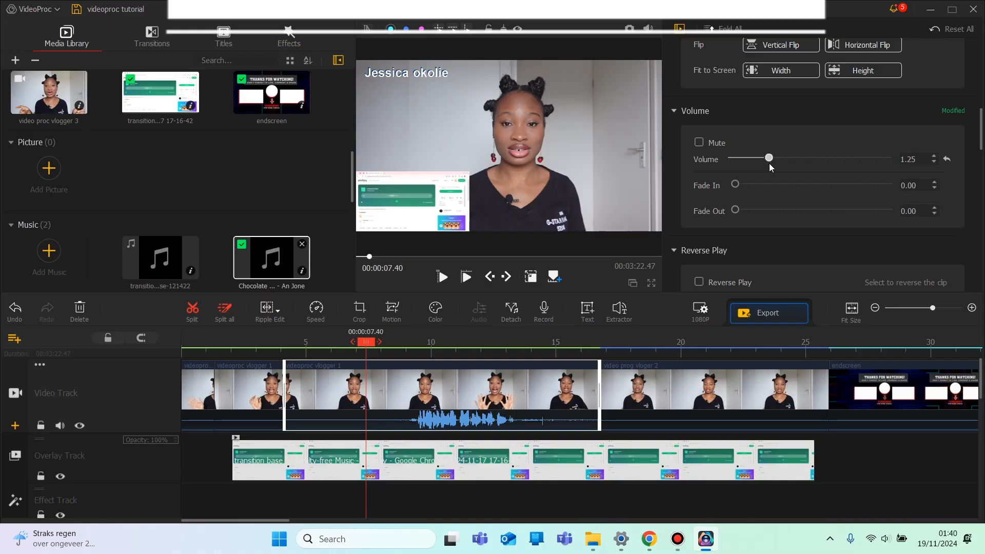
# Preview the clip's Man voice by playing the timeline from 00:00:09.50
pyautogui.scroll(-5, 977, 133)
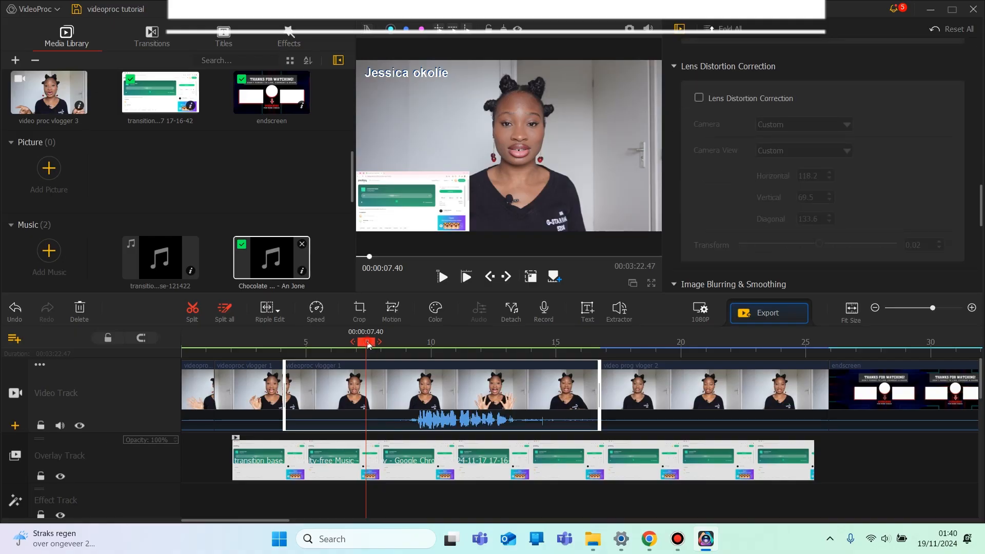
pyautogui.moveTo(367, 345); pyautogui.dragTo(418, 342)
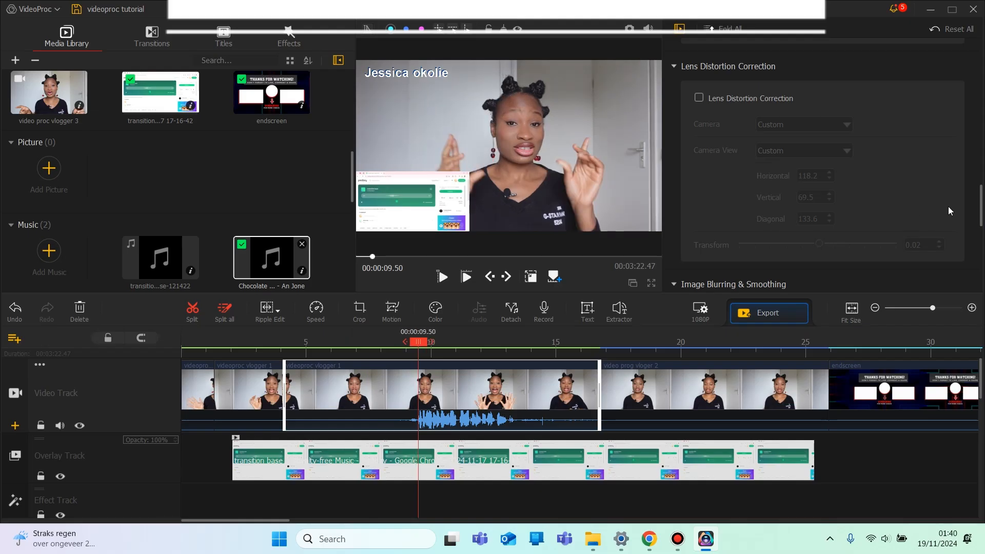
pyautogui.scroll(-5, 979, 210)
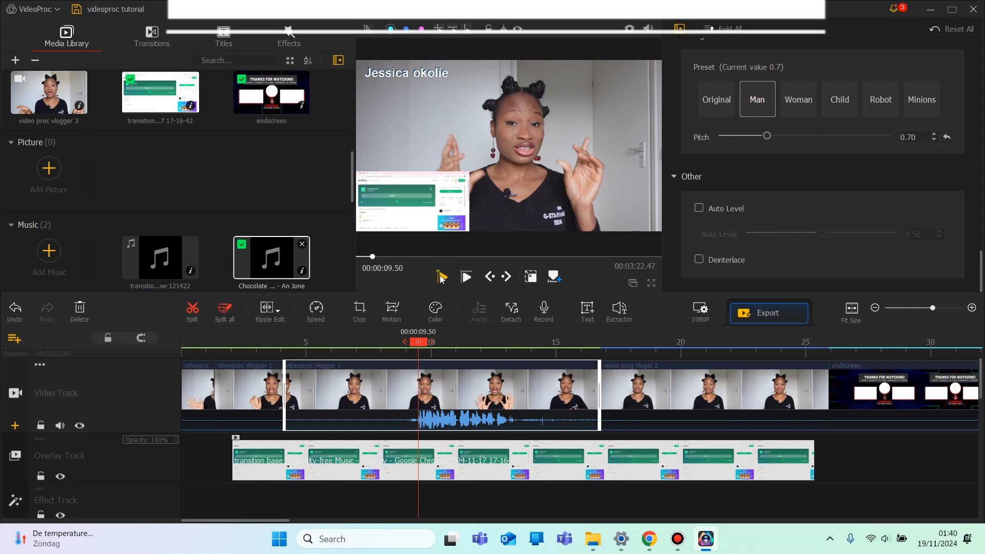
pyautogui.click(441, 277)
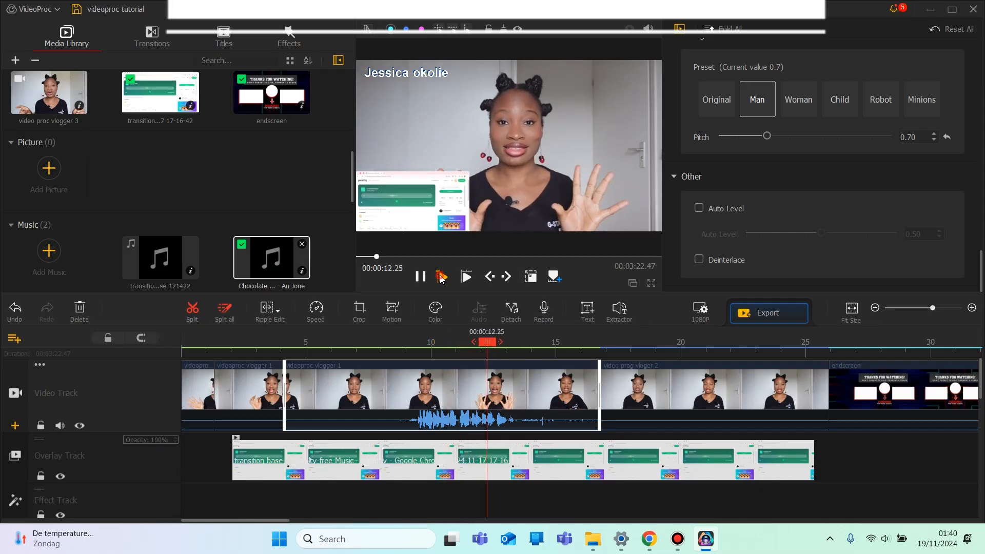
pyautogui.click(441, 278)
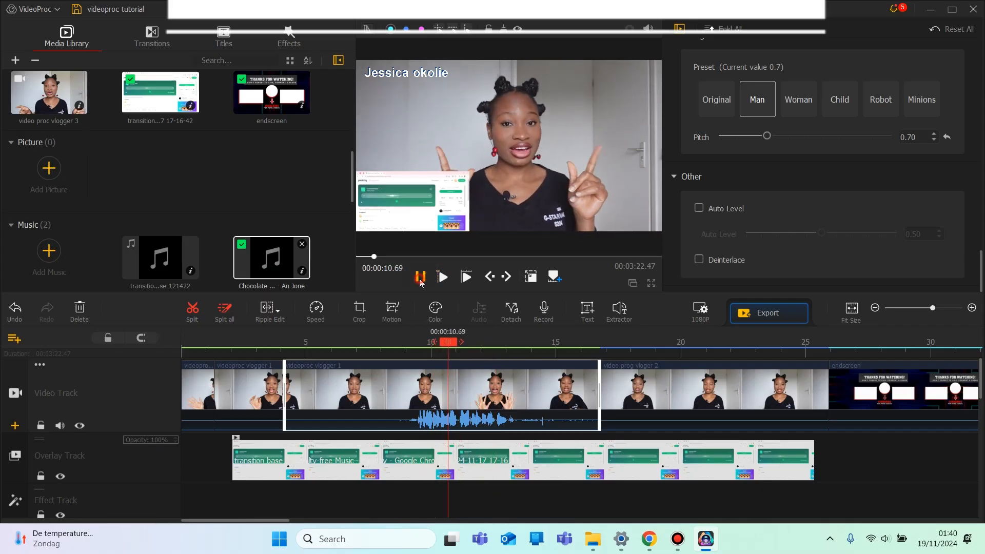
pyautogui.click(419, 280)
# Change the clip's voice to the Robot preset and preview it from 00:00:10.99
pyautogui.click(880, 99)
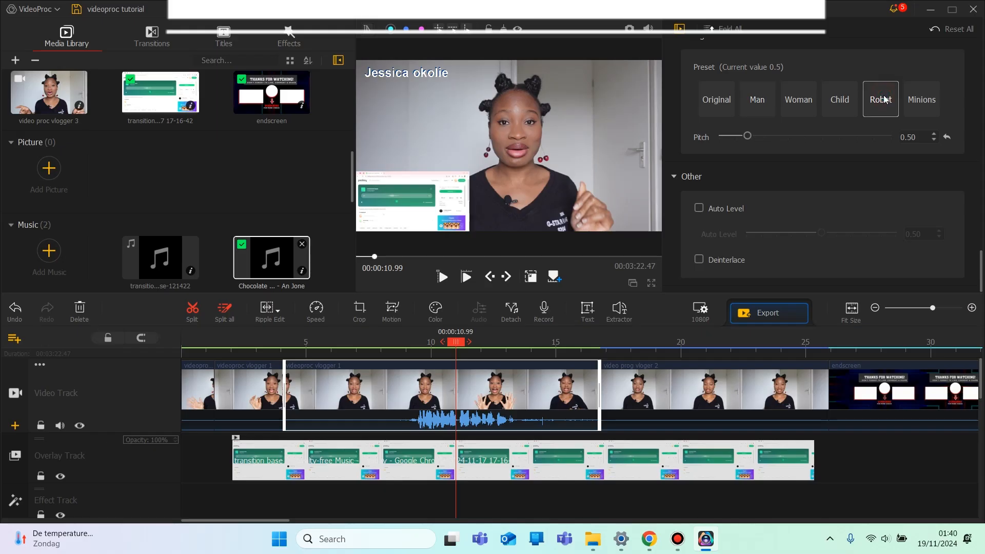
pyautogui.click(442, 277)
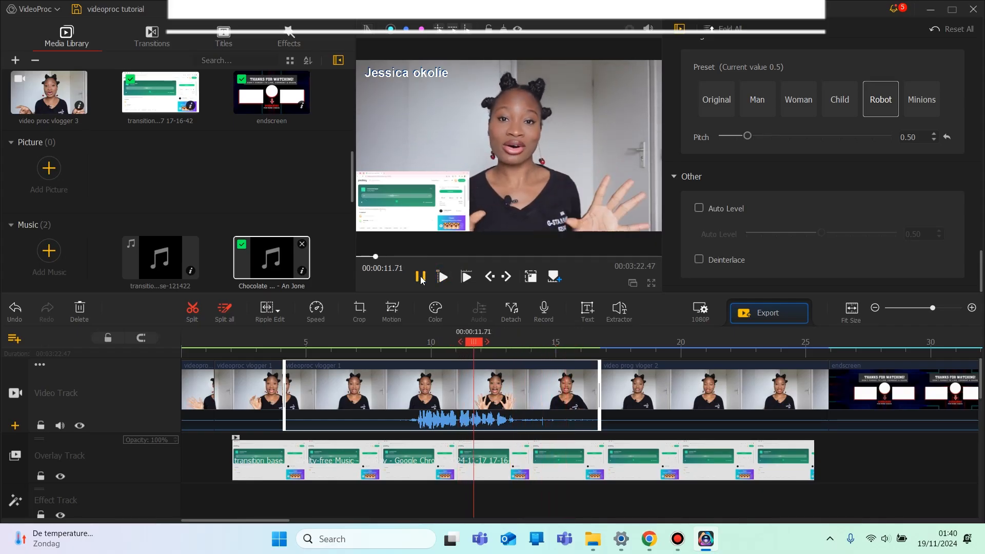
pyautogui.click(420, 277)
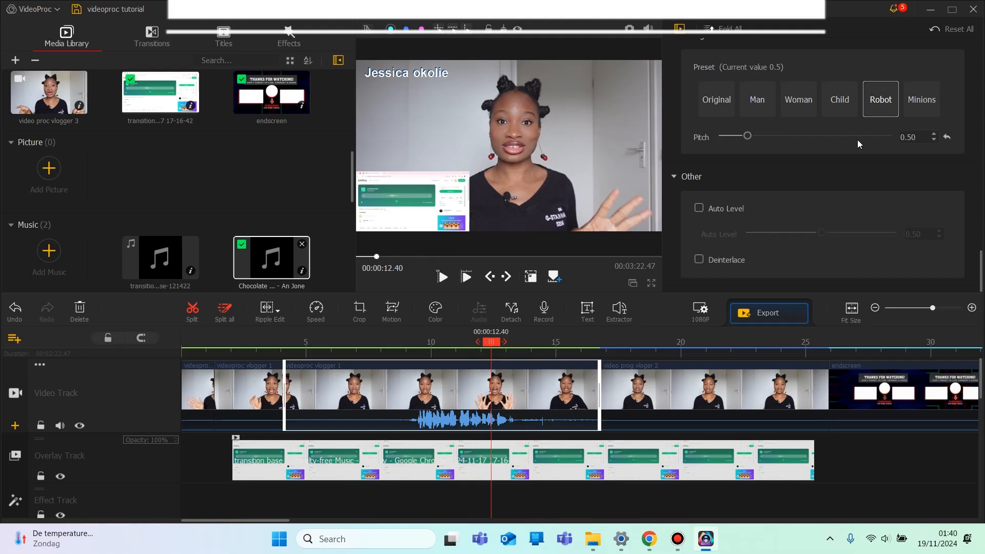
# Set the selected clip's exposure to 5, contrast to 8 and saturation to 25
pyautogui.click(980, 275)
pyautogui.moveTo(980, 279)
pyautogui.mouseDown()
pyautogui.moveTo(980, 250)
pyautogui.moveTo(980, 278)
pyautogui.mouseUp()
pyautogui.scroll(10, 682, 95)
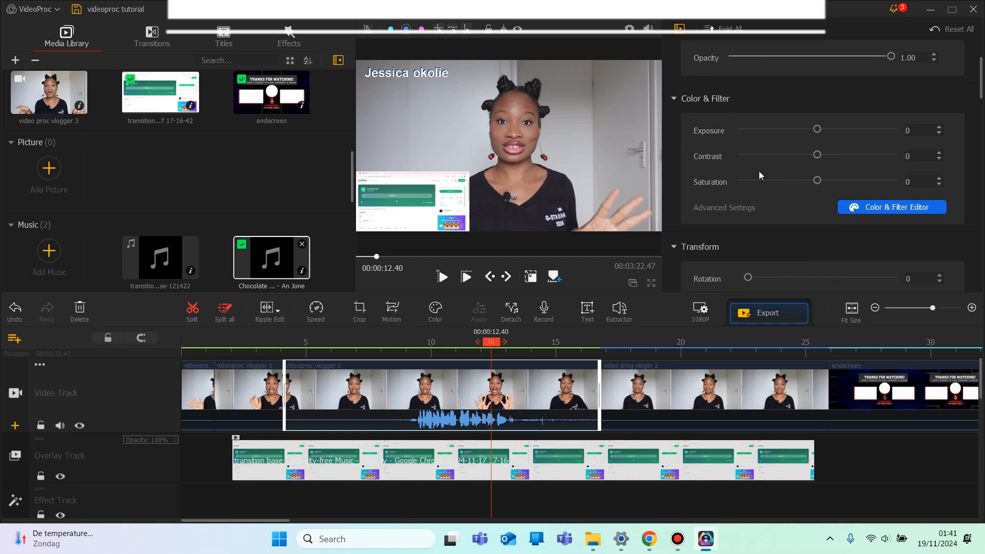
pyautogui.moveTo(818, 130); pyautogui.dragTo(844, 184)
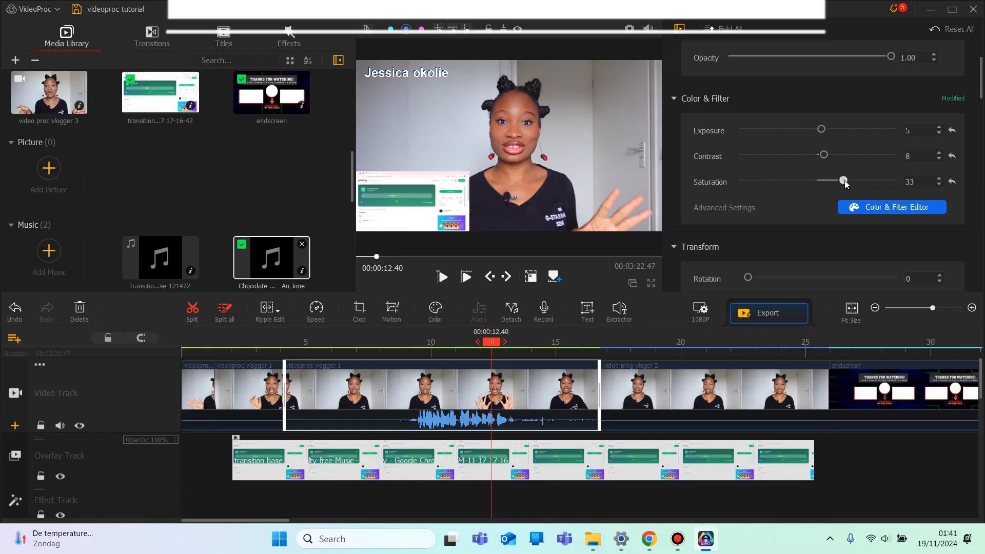
pyautogui.moveTo(843, 180); pyautogui.dragTo(837, 183)
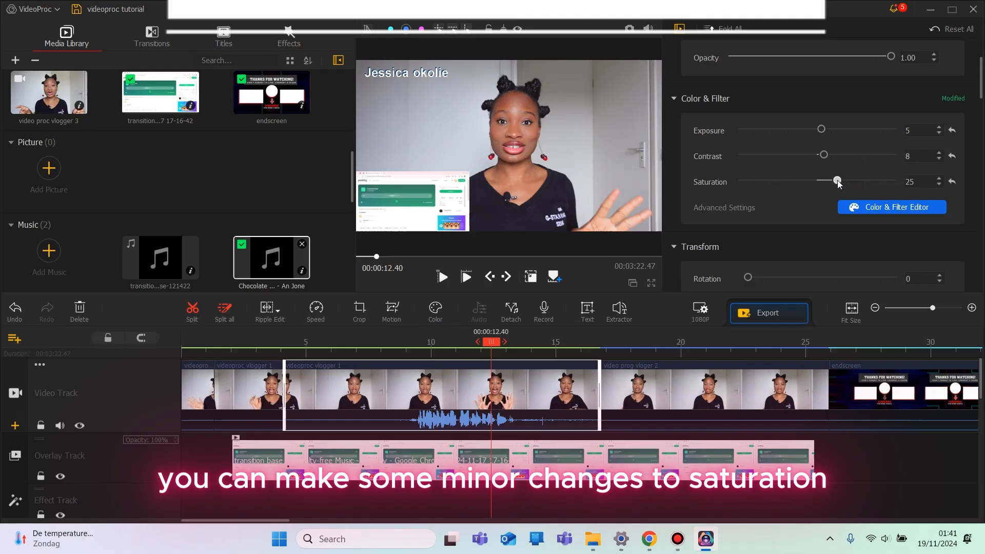
# In the Color & Filter Editor, set the clip's exposure to 4, highlights to 25, shadows to 6 and whites to -6
pyautogui.click(881, 207)
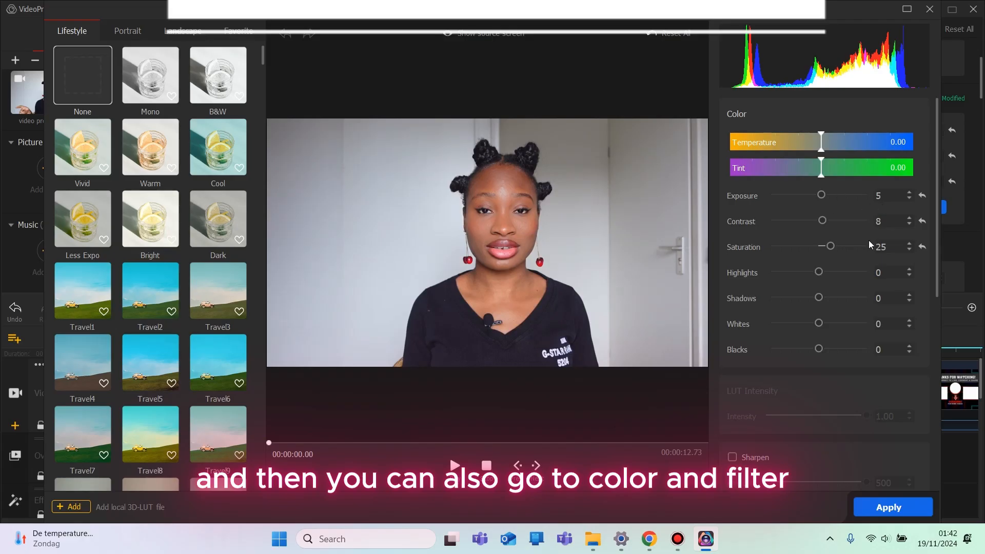
pyautogui.click(822, 272)
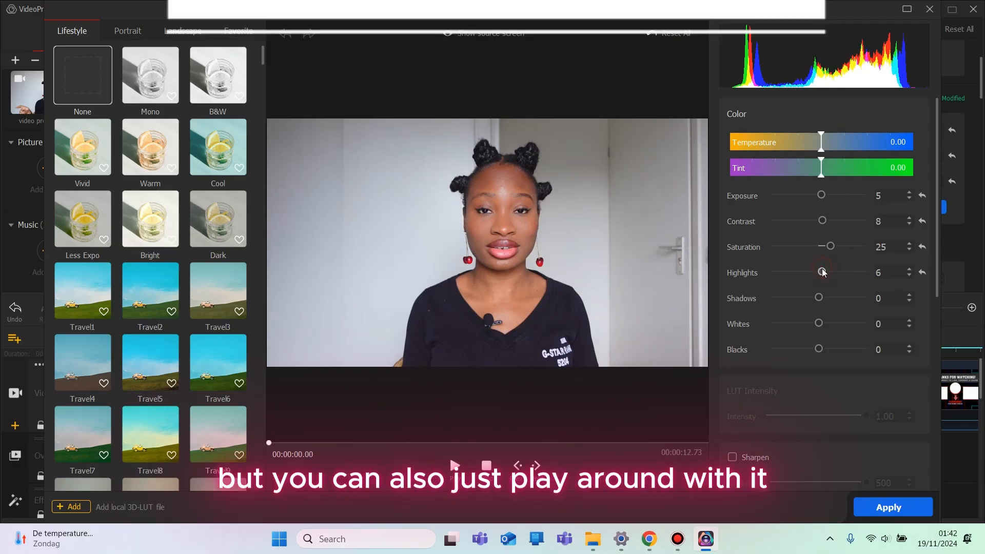
pyautogui.moveTo(822, 272); pyautogui.dragTo(821, 297)
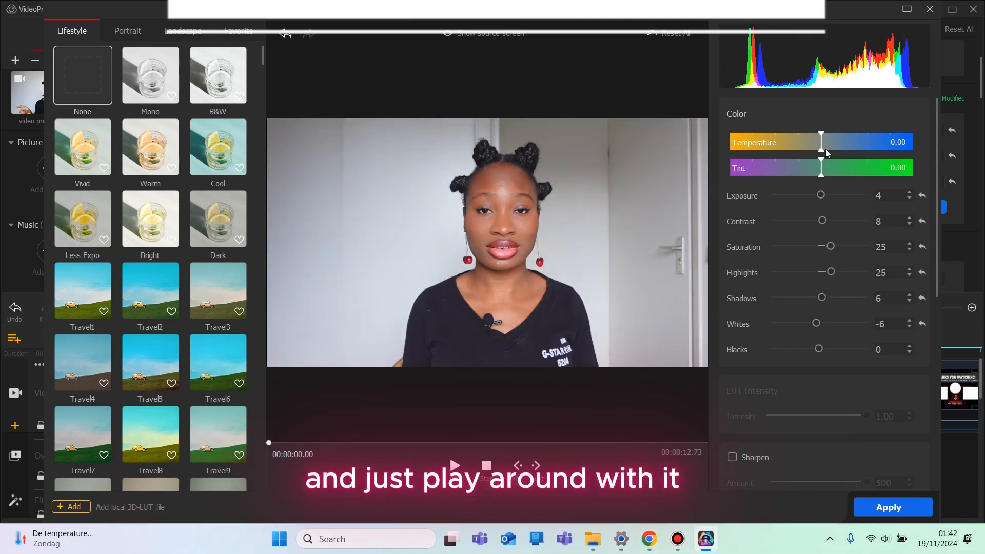
# Cool the clip's color temperature to about 89.9 and preview the graded clip in the editor
pyautogui.moveTo(821, 141); pyautogui.dragTo(905, 147)
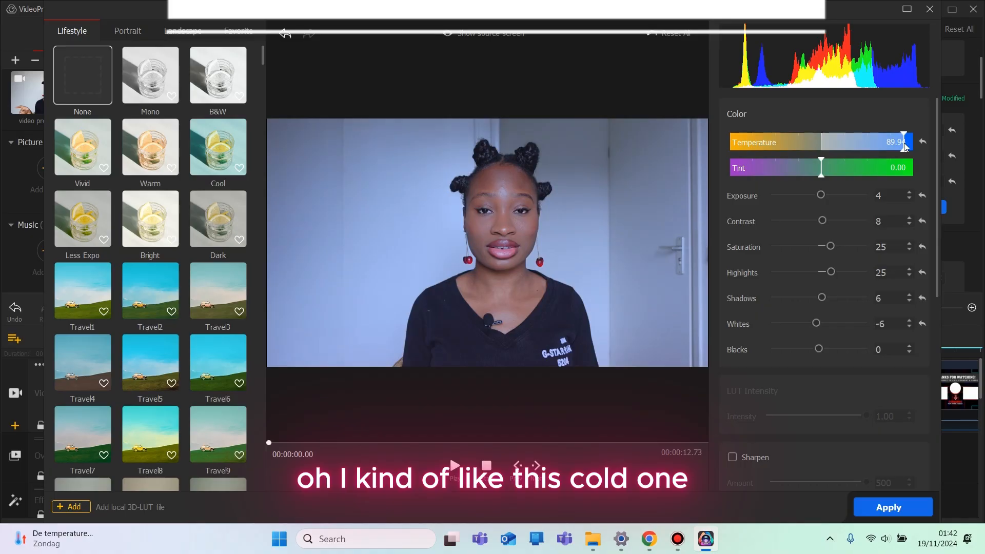
pyautogui.click(455, 462)
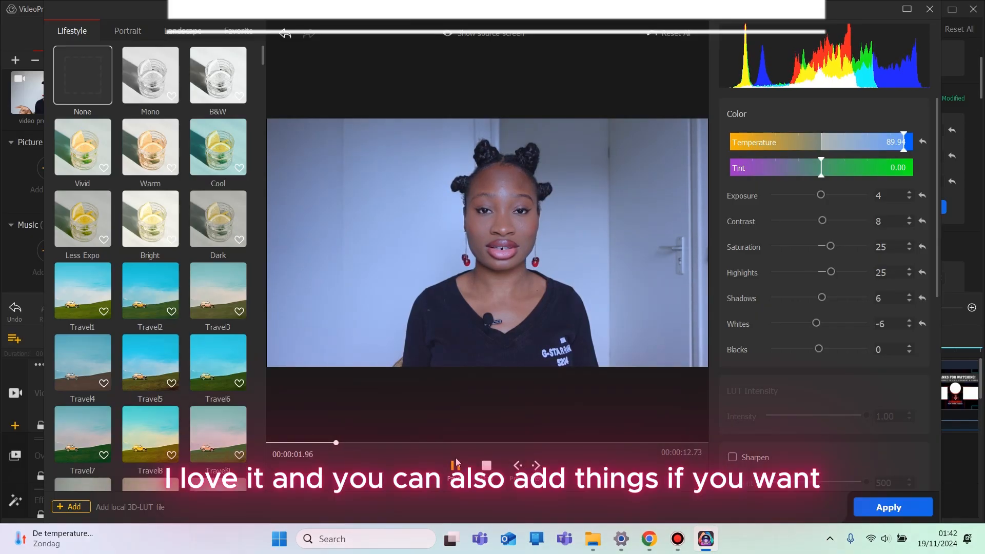
pyautogui.click(456, 462)
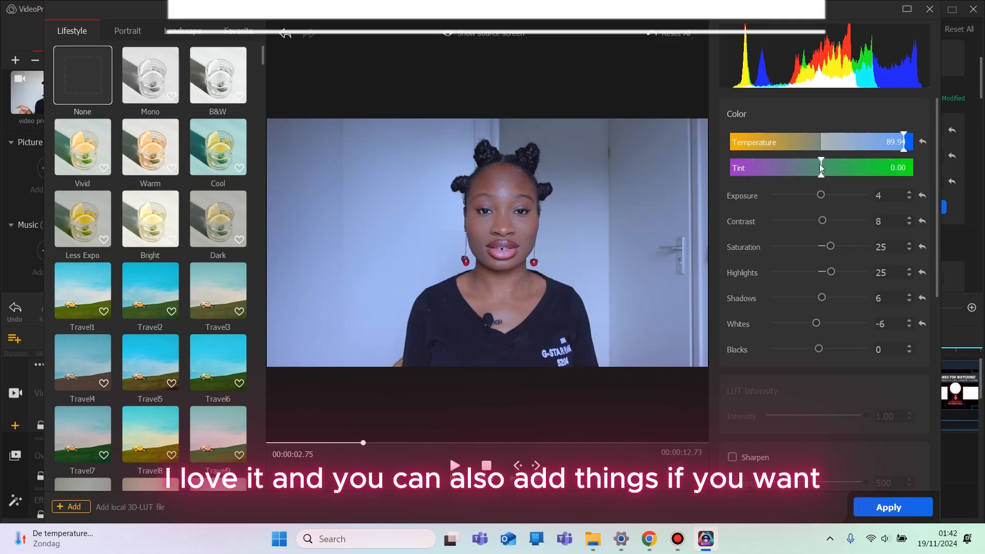
# Shift the clip's tint toward green to about 8.94 and preview the graded clip in the editor
pyautogui.moveTo(819, 165)
pyautogui.mouseDown()
pyautogui.moveTo(771, 174)
pyautogui.moveTo(829, 180)
pyautogui.mouseUp()
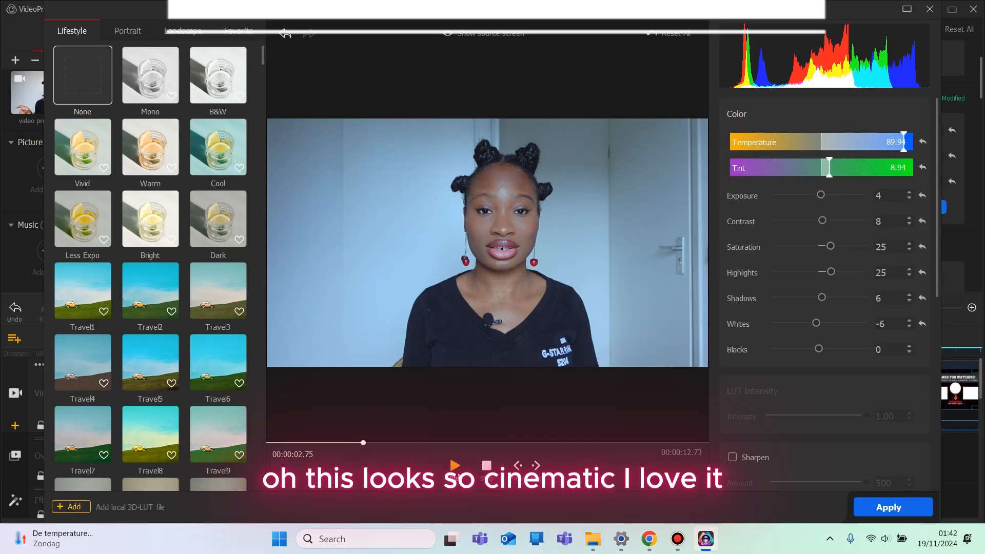
pyautogui.click(456, 465)
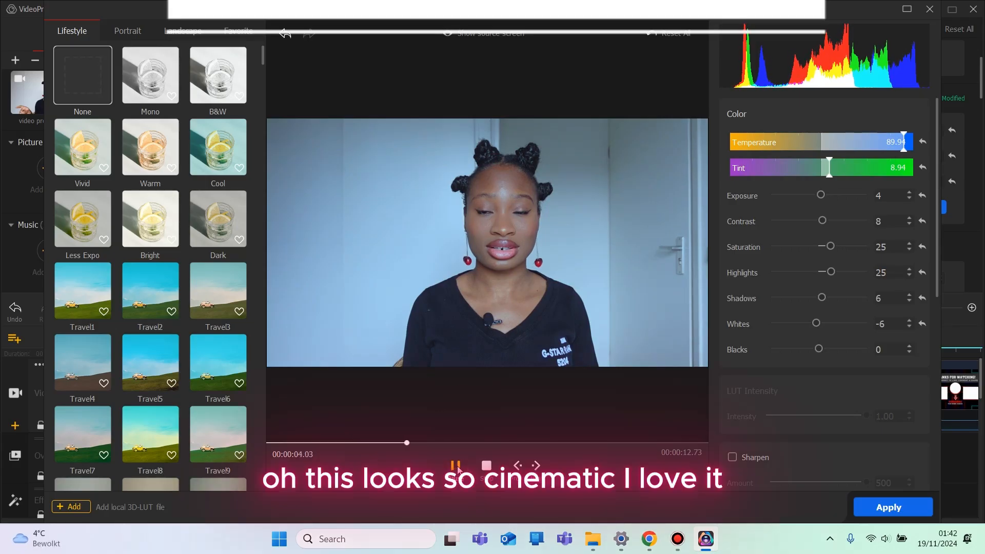
pyautogui.click(456, 466)
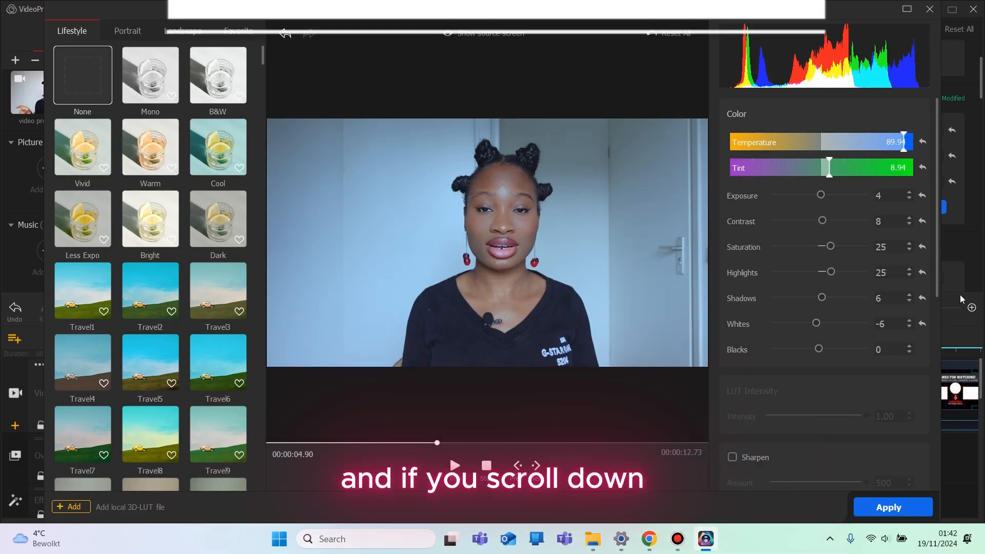
# Try sharpening the clip with radius 1 and amount 268, and switch sharpening back off
pyautogui.scroll(-3, 855, 339)
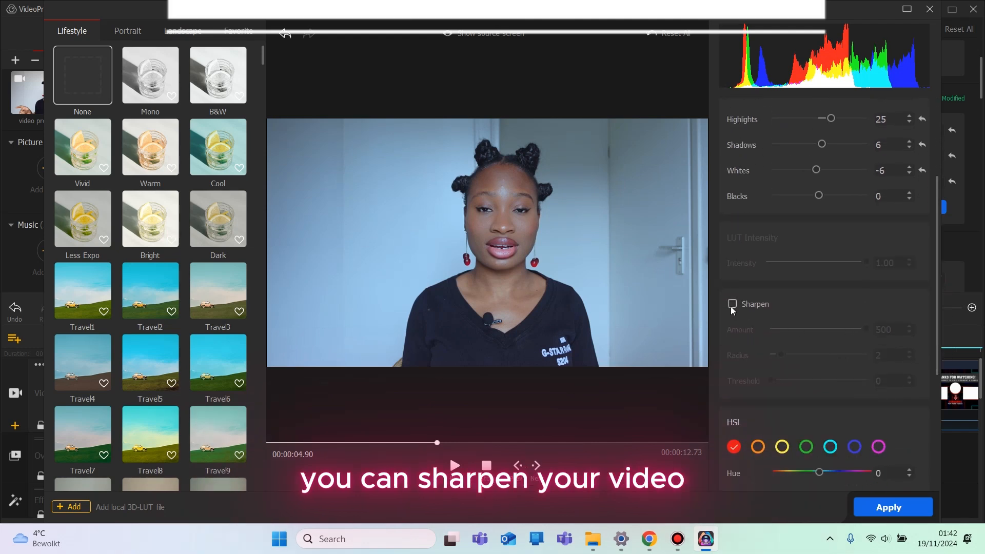
pyautogui.click(731, 305)
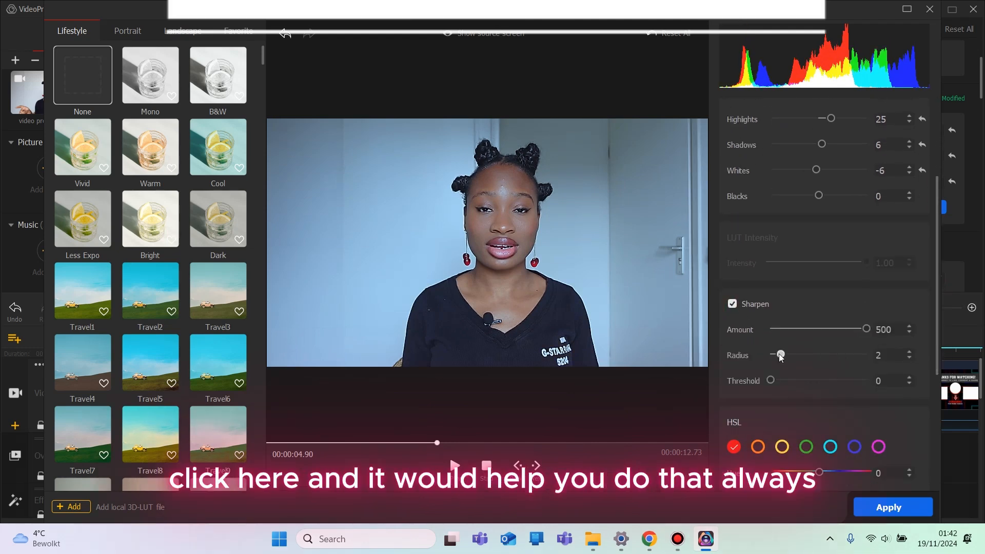
pyautogui.moveTo(781, 354); pyautogui.dragTo(731, 365)
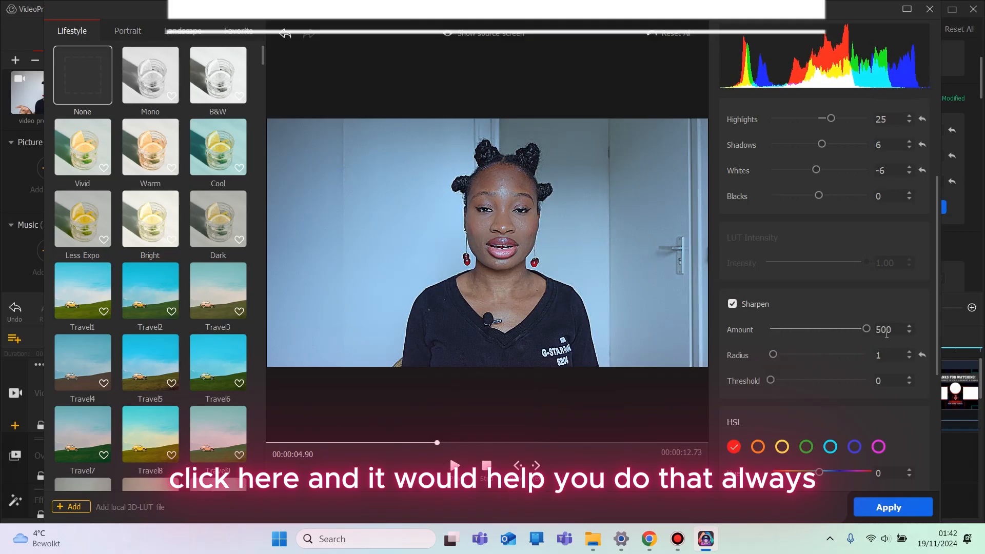
pyautogui.moveTo(866, 328); pyautogui.dragTo(822, 335)
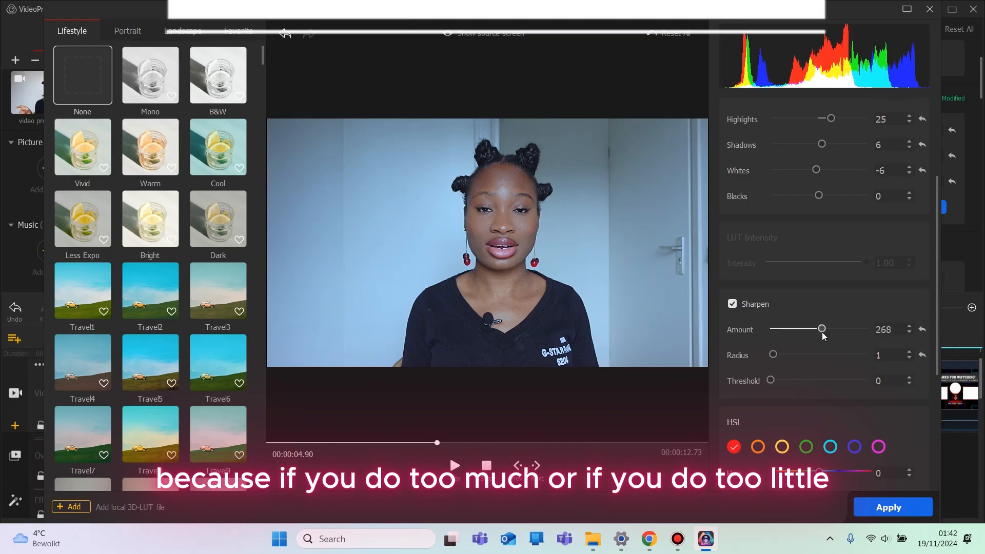
pyautogui.click(731, 303)
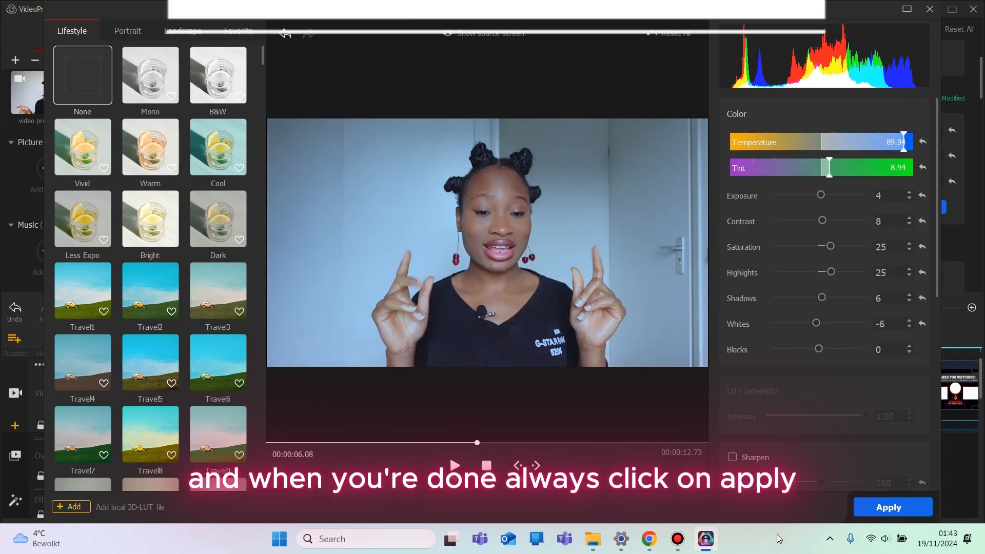
# Apply the color grading to the clip and play the timeline to preview it
pyautogui.click(893, 511)
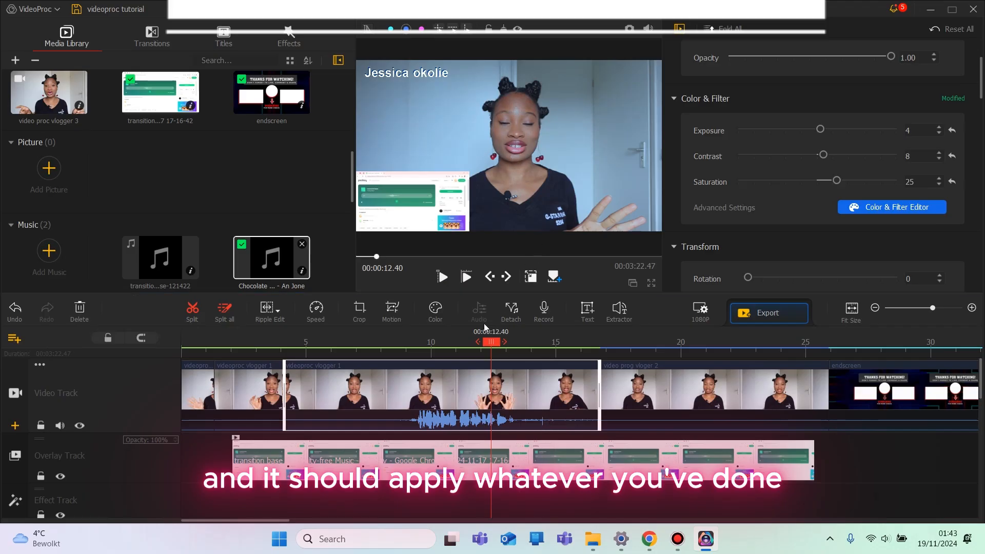
pyautogui.click(442, 276)
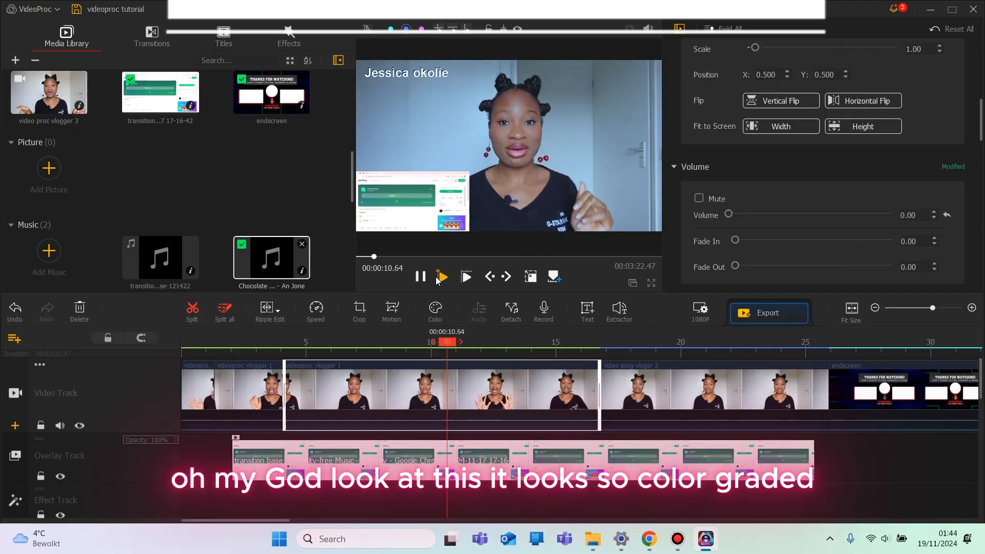